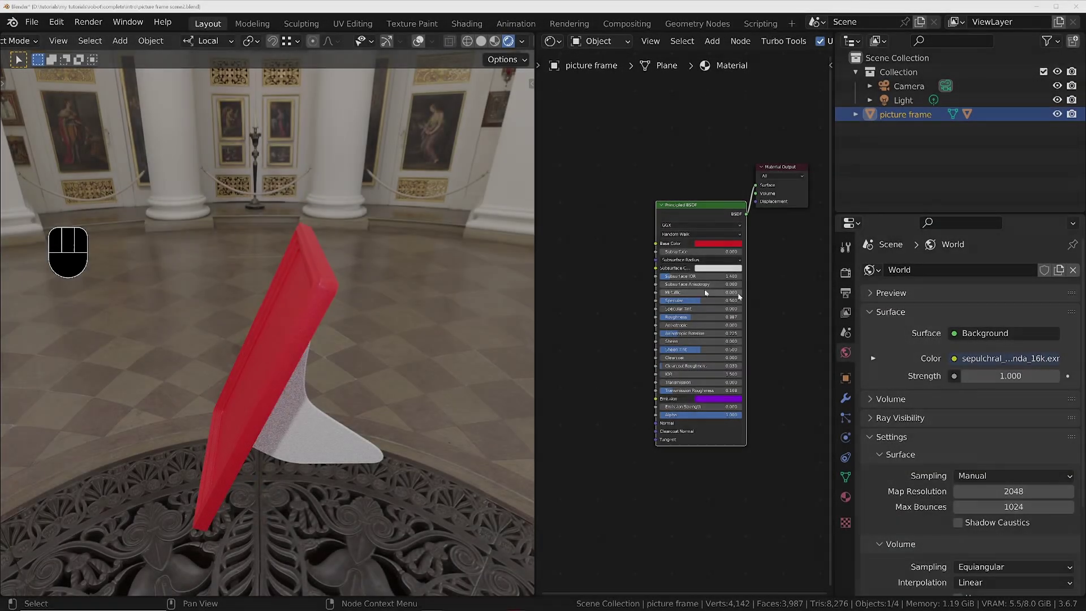
Add a mesh plane to the scene beside the picture frame
scroll(685, 324, "up", 3)
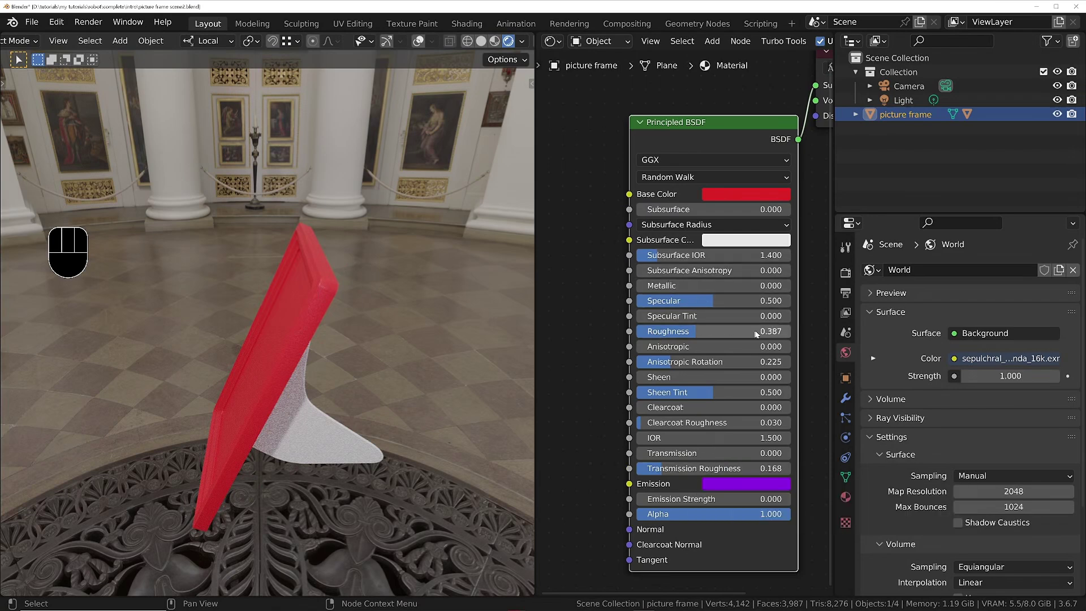
middle_click_drag(281, 340, 186, 333)
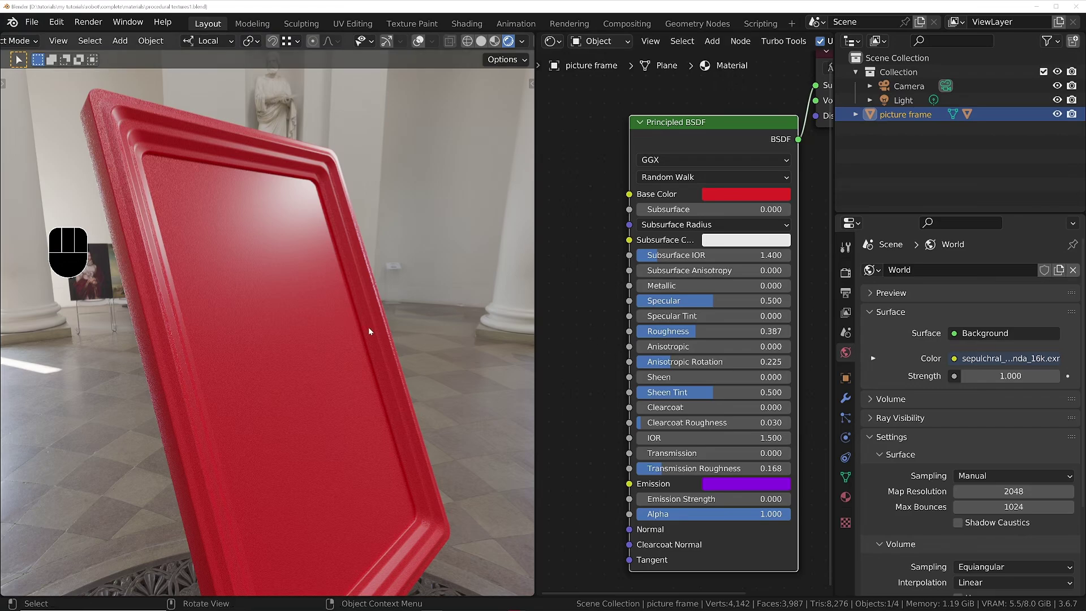
scroll(342, 323, "down", 5)
key("shift+a")
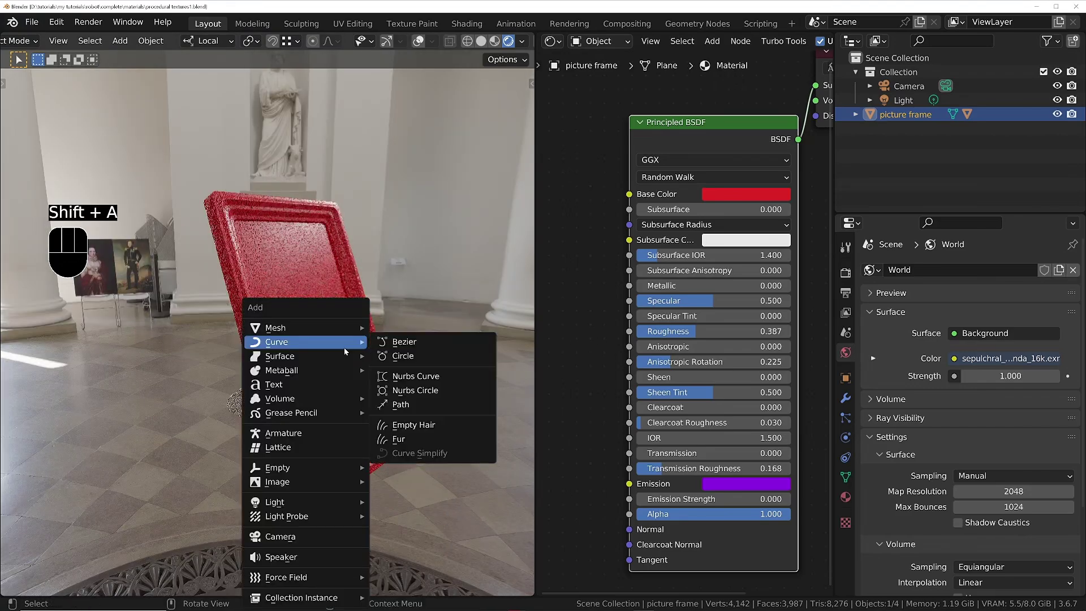
mouse_move(337, 328)
left_click(413, 327)
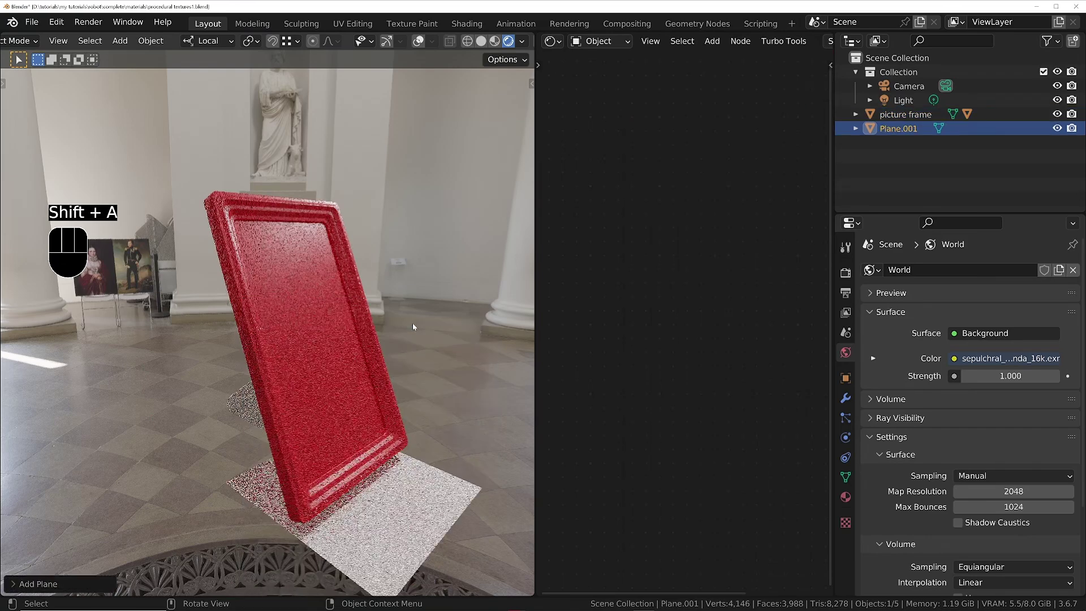
Rotate the new plane 90 degrees about the X axis and isolate it in local view
key("r")
key("x")
key("x")
key("KP_9")
key("KP_0")
key("KP_Enter")
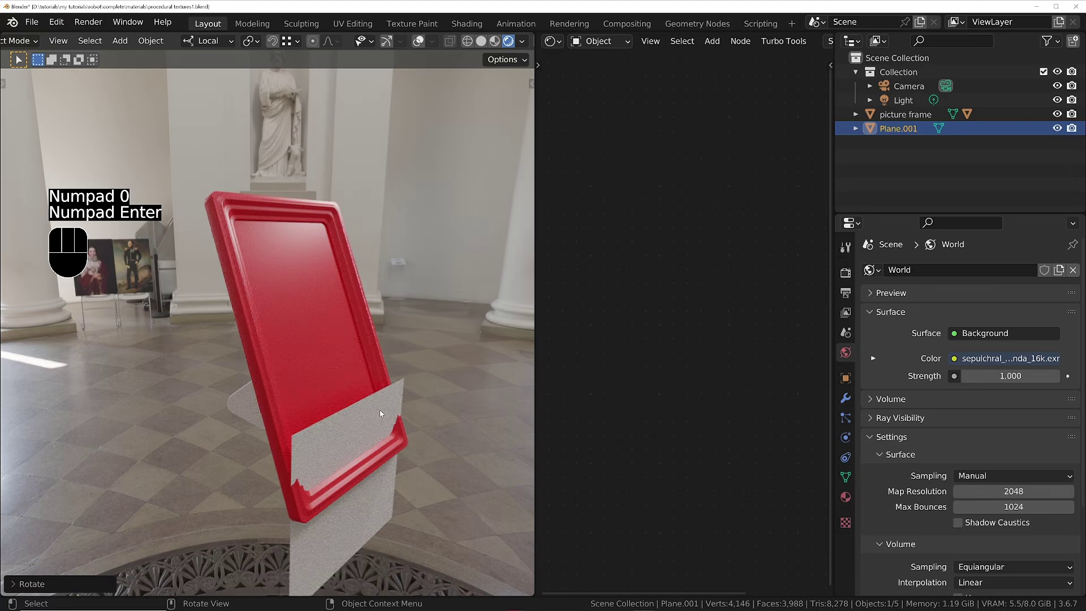
key("KP_Divide")
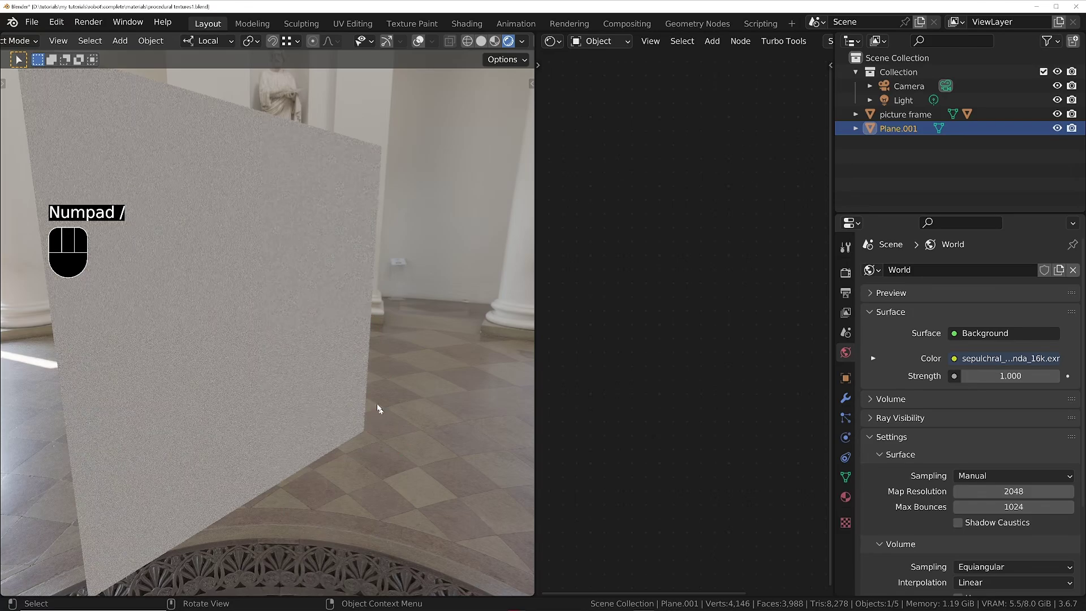
middle_click_drag(264, 334, 362, 246)
scroll(780, 41, "down", 5)
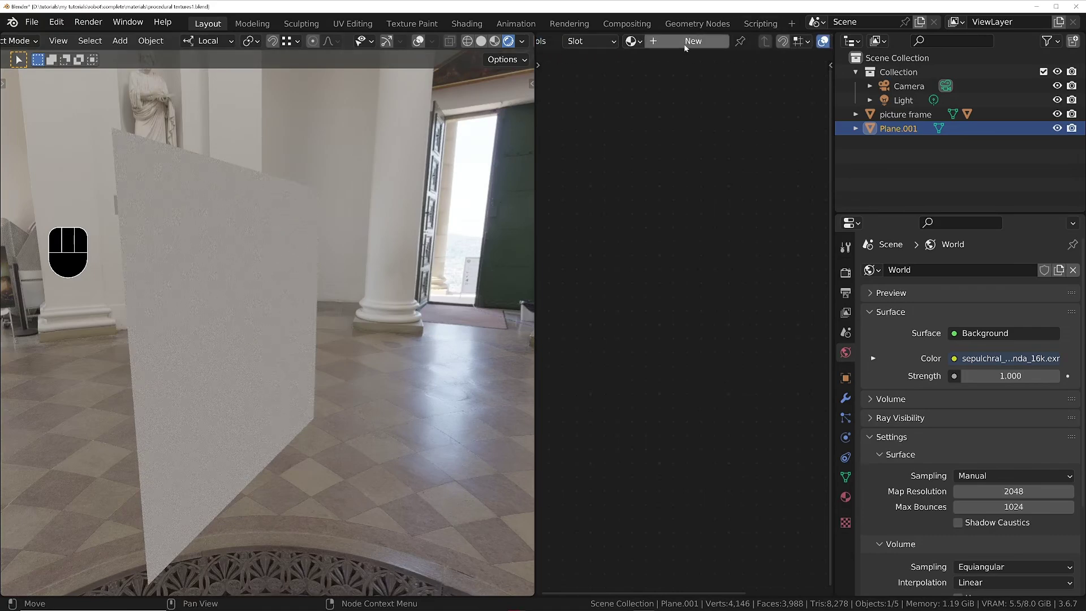
Create a new material on the plane
left_click(845, 497)
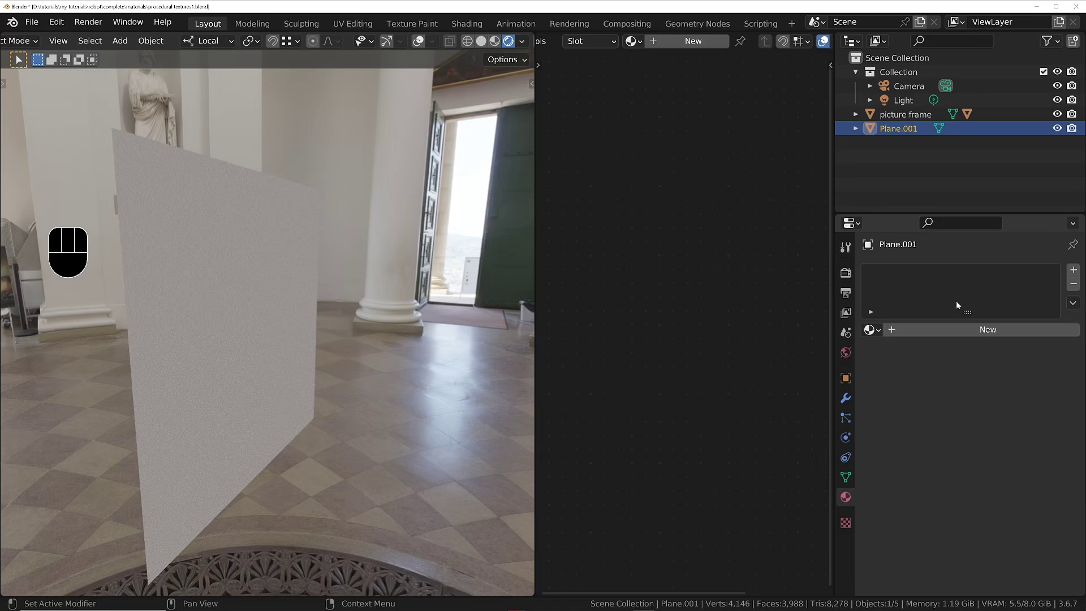
left_click(685, 42)
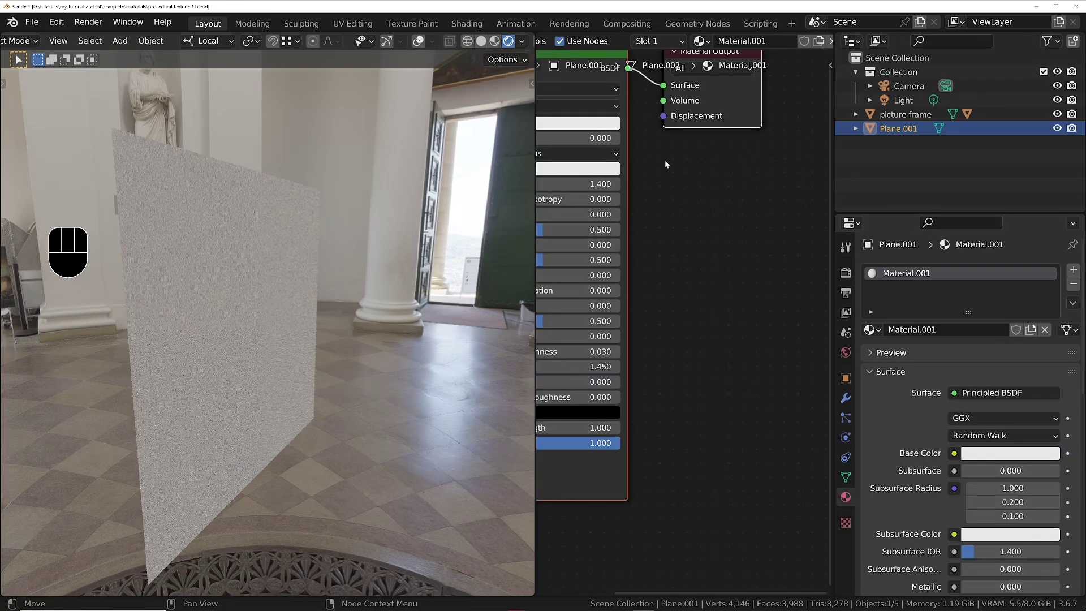
key("Home")
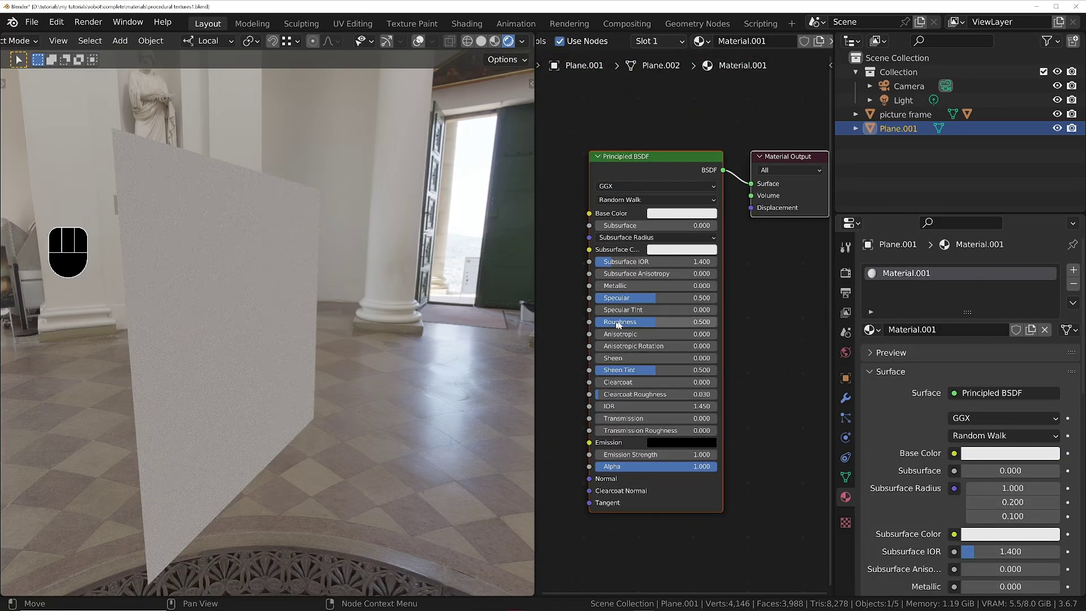
Set the Principled BSDF's Metallic to 1 and Roughness to 0, and save the file
left_click_drag(625, 285, 715, 286)
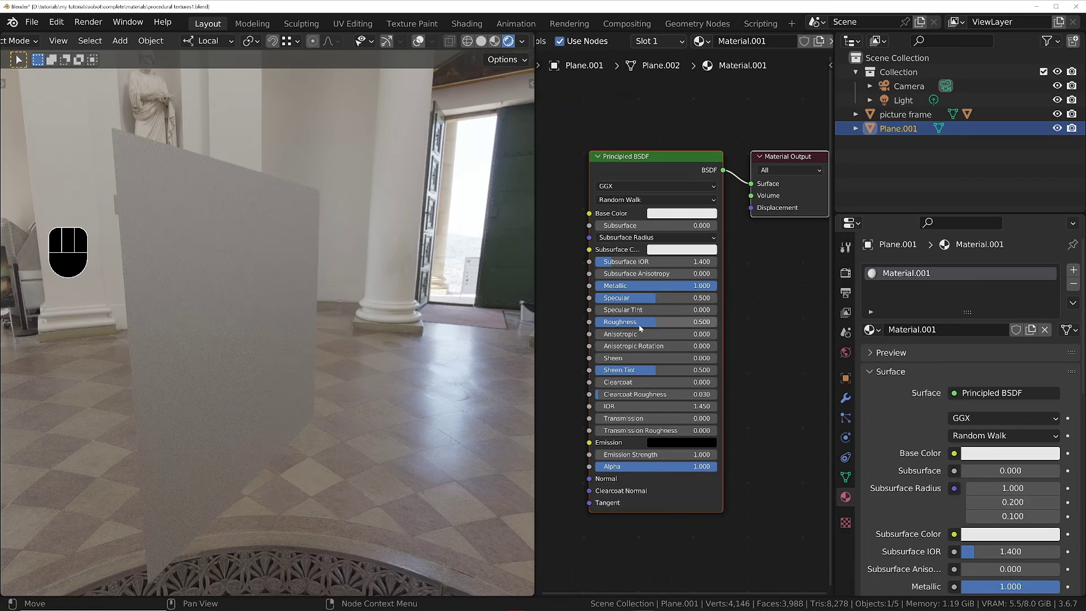
left_click_drag(639, 324, 600, 326)
key("ctrl+s")
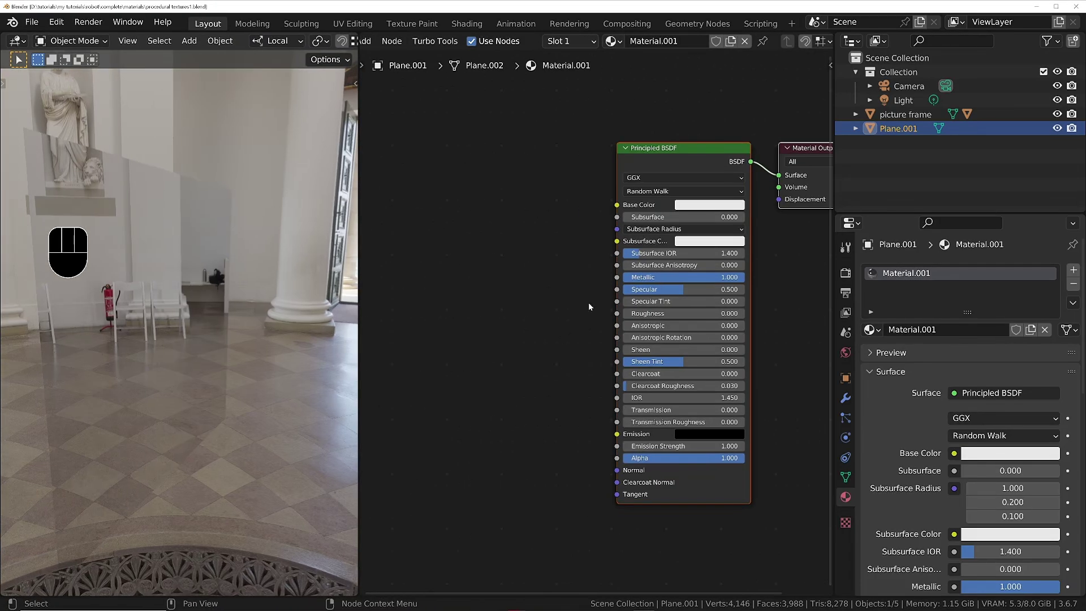
Add a Musgrave Texture node beside the Principled BSDF in the plane's material
left_click(516, 316)
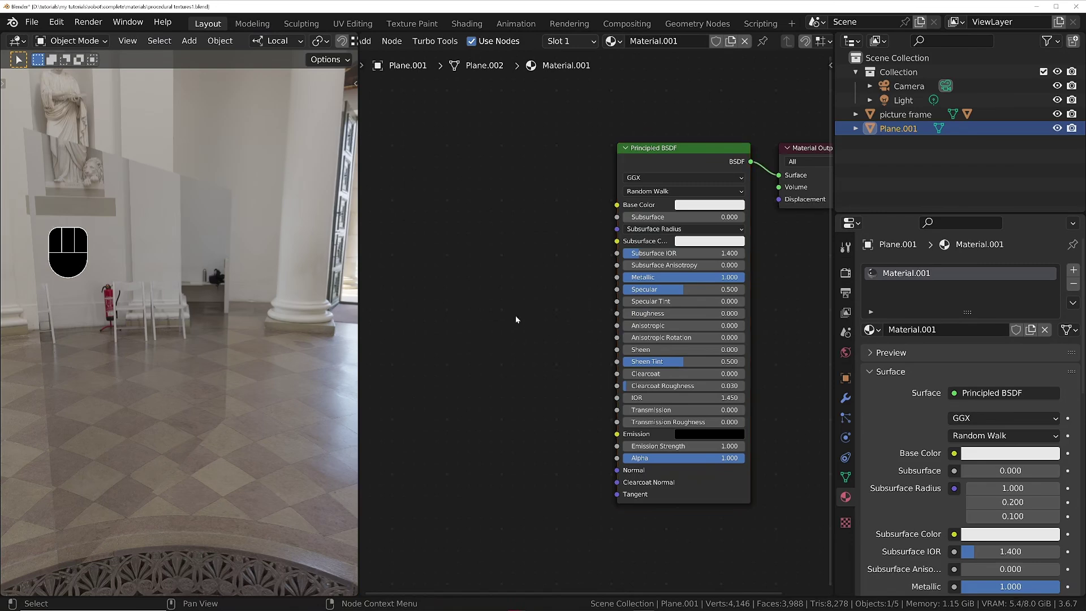
key("shift+a")
mouse_move(430, 380)
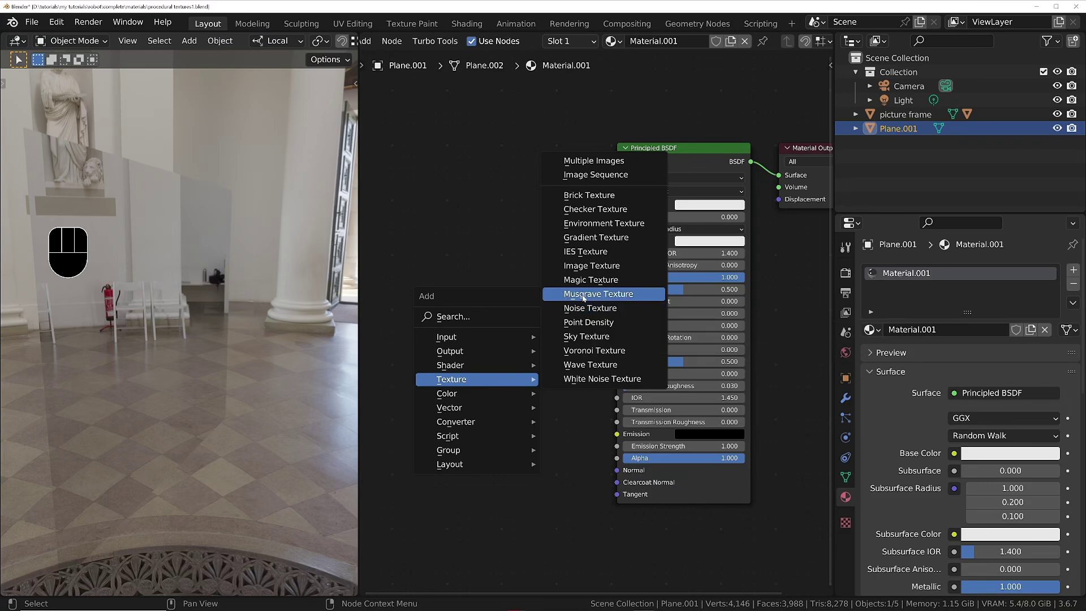
left_click(600, 293)
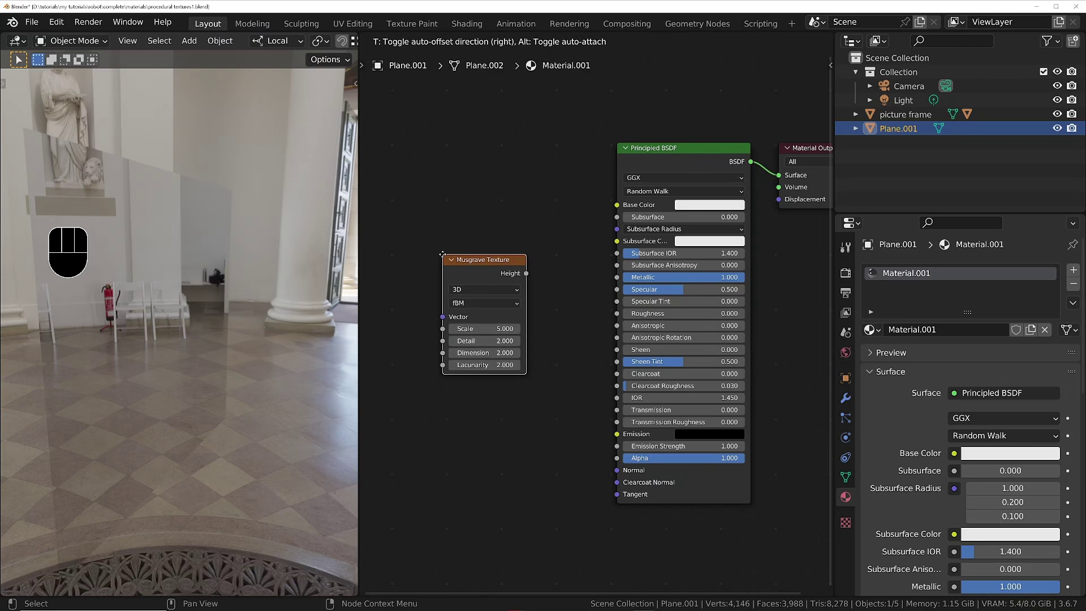
left_click(442, 254)
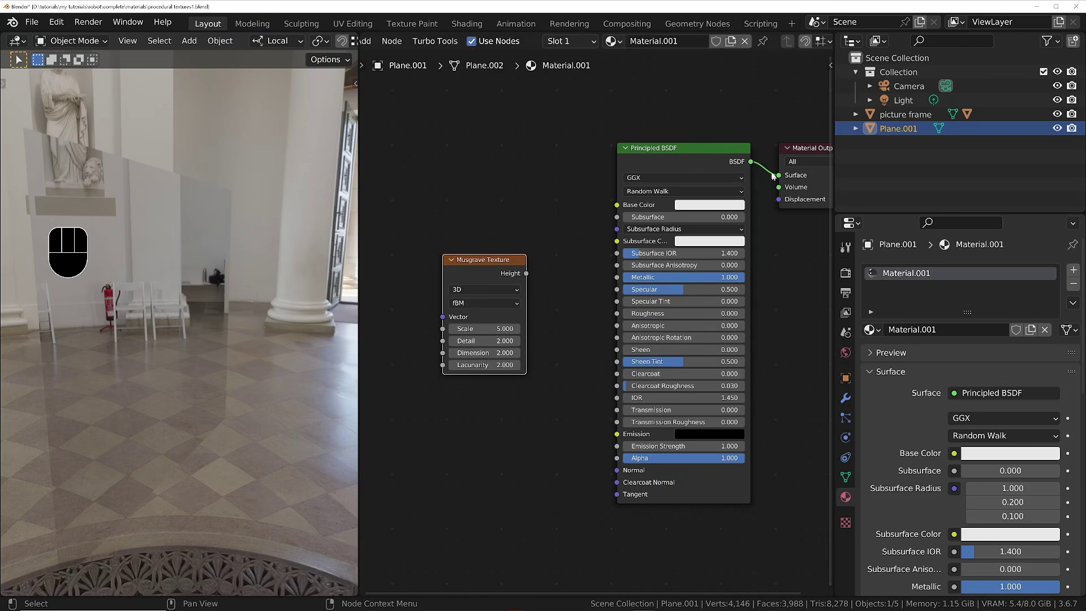
Preview the Musgrave texture's Height output on the plane through the Material Output
middle_click_drag(773, 175, 734, 192)
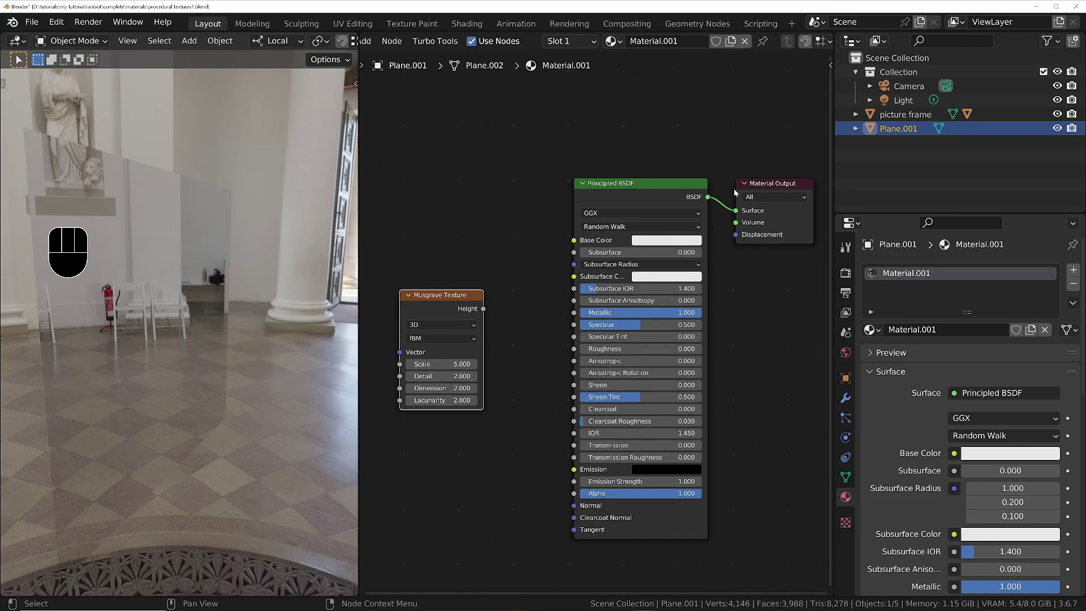
left_click(450, 296, "ctrl+shift")
mouse_move(213, 287)
middle_mouse_down("shift")
mouse_move(232, 318)
mouse_move(213, 327)
mouse_move(223, 292)
middle_mouse_up("shift")
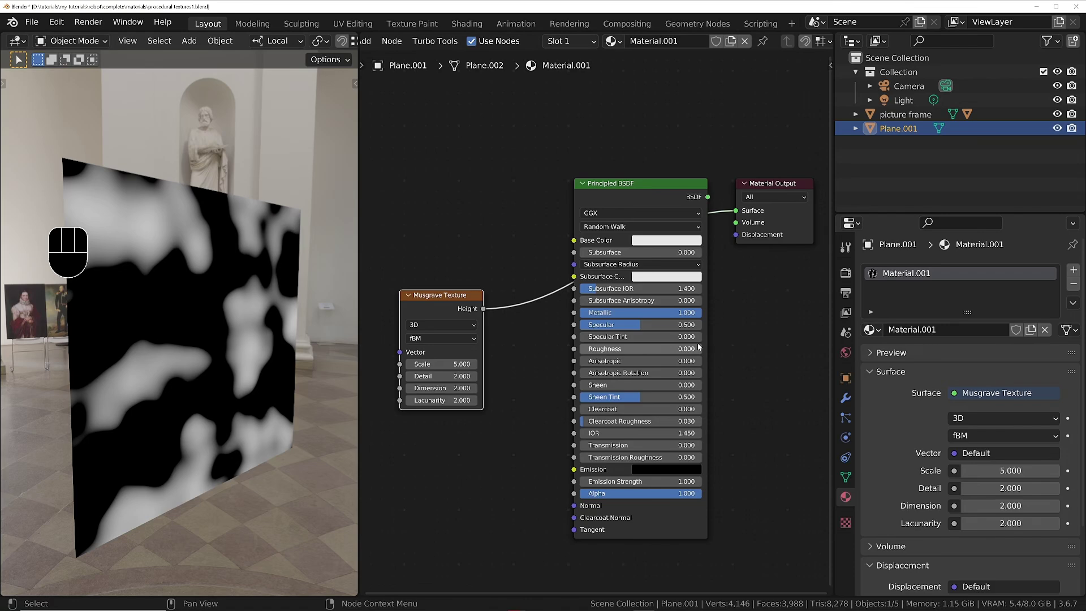
Set the Musgrave texture's Scale to 2
scroll(463, 370, "up", 2)
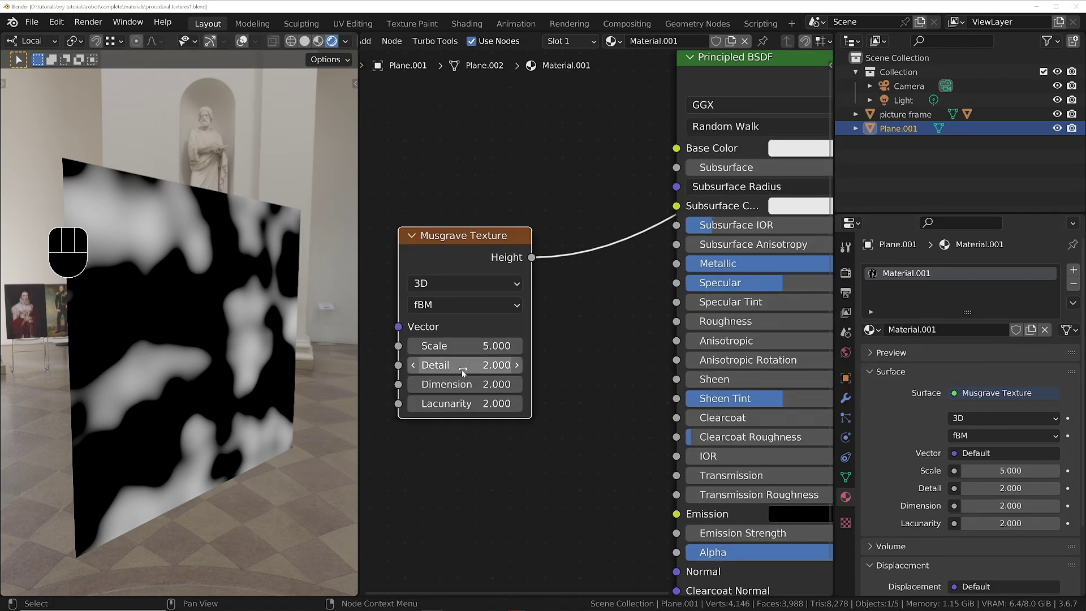
middle_click_drag(463, 371, 489, 374)
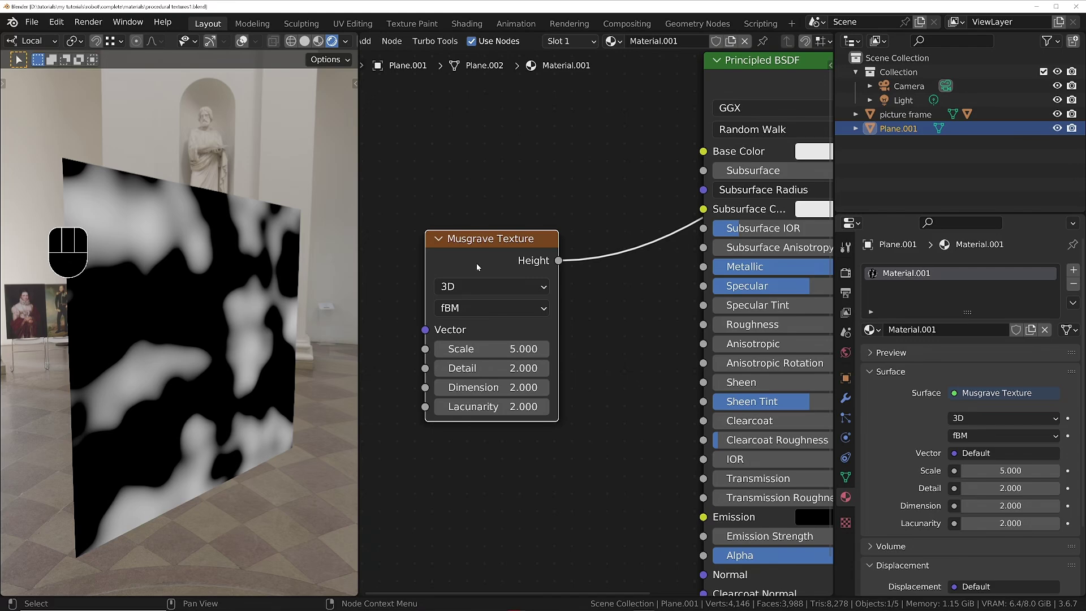
scroll(466, 407, "up", 2)
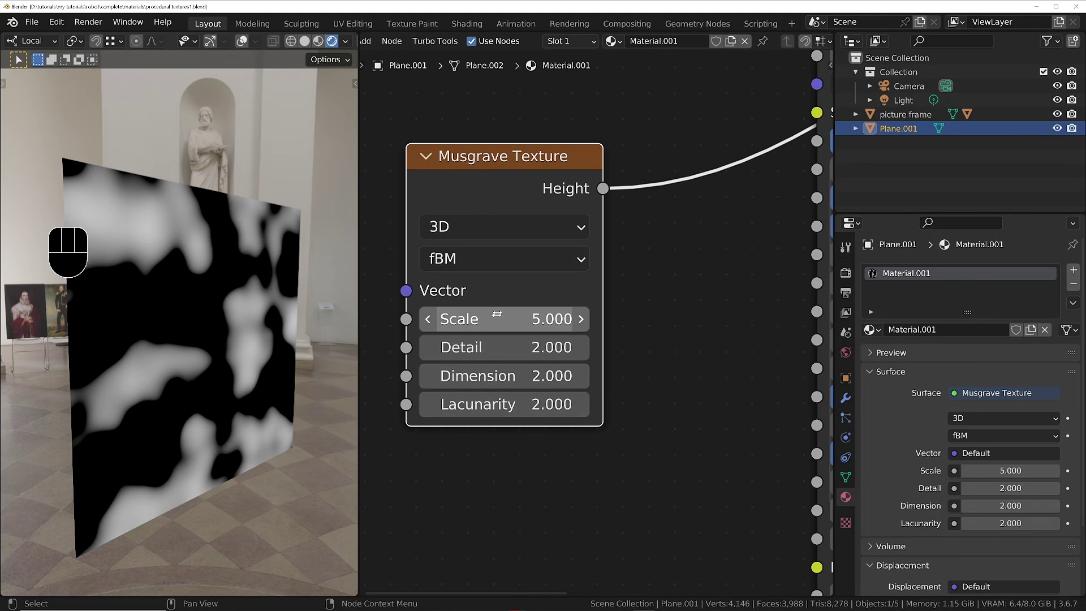
left_click_drag(496, 314, 605, 317, "shift")
right_click(606, 318)
left_click(496, 310)
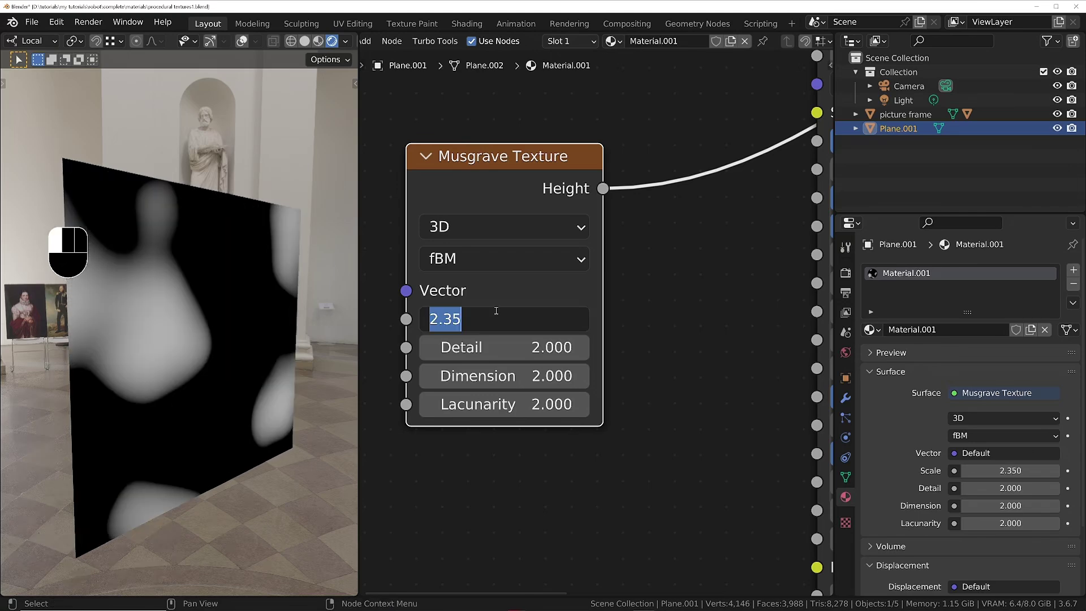
type("2")
key("Return")
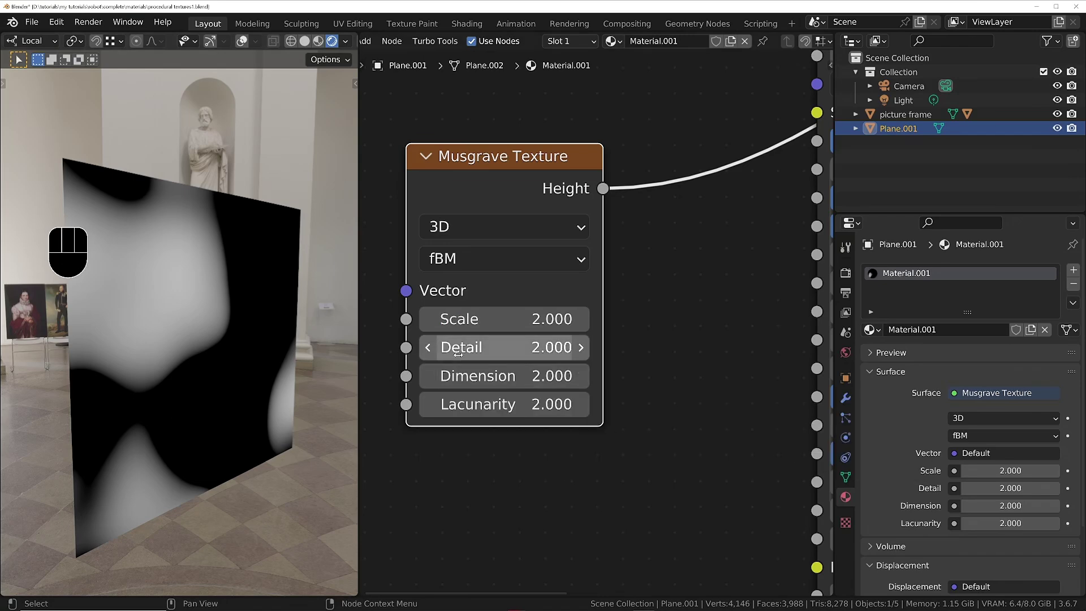
Set the Musgrave texture's Detail to 15 and its Dimension to 0
left_click_drag(467, 349, 543, 349)
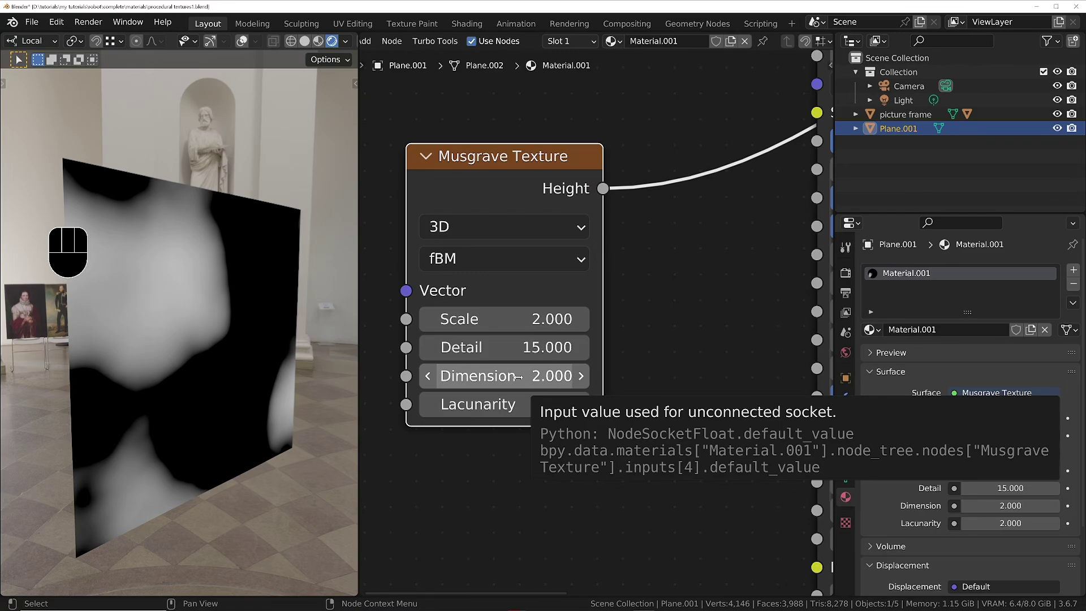
left_click_drag(521, 379, 393, 379, "shift")
scroll(169, 305, "up", 5)
middle_click_drag(170, 305, 165, 317)
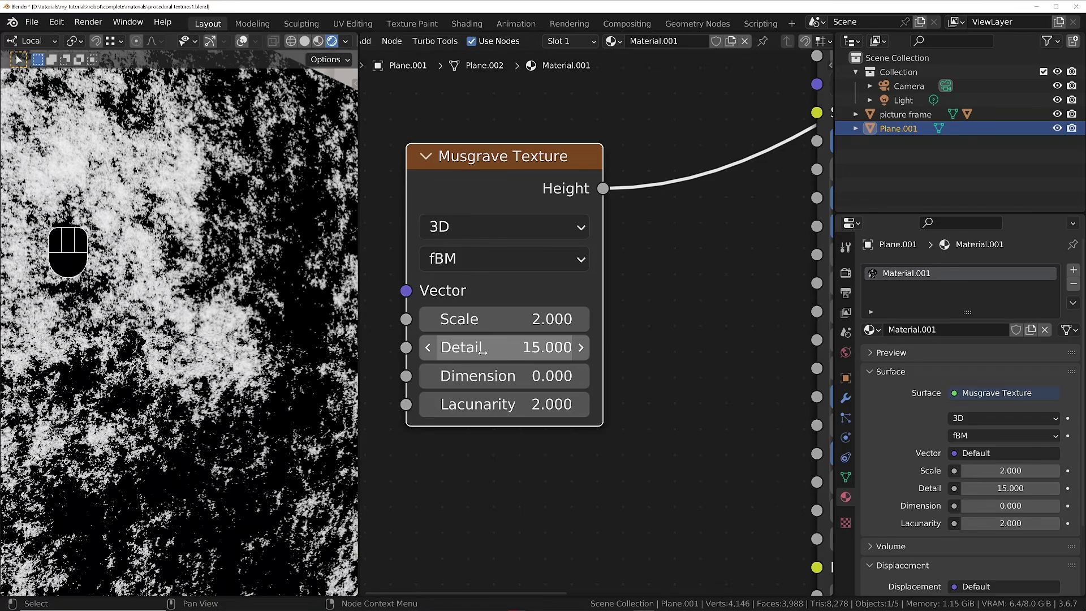
Try a Detail of 8.5 on the Musgrave texture, restore it to 15, and test the Dimension value
left_click_drag(526, 349, 593, 352)
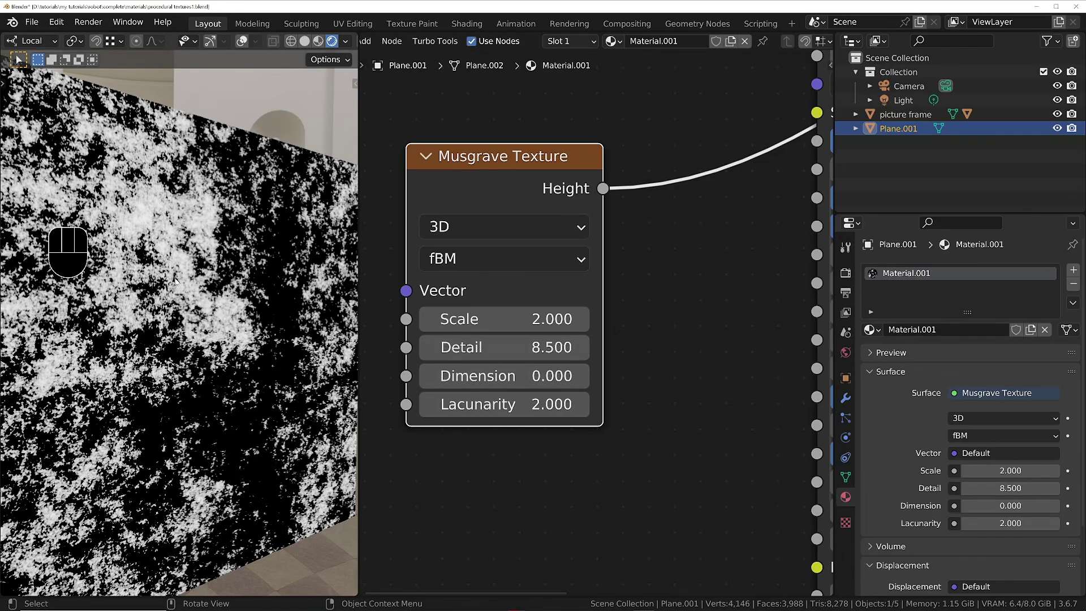
left_click_drag(509, 347, 566, 347)
middle_click_drag(475, 380, 513, 384)
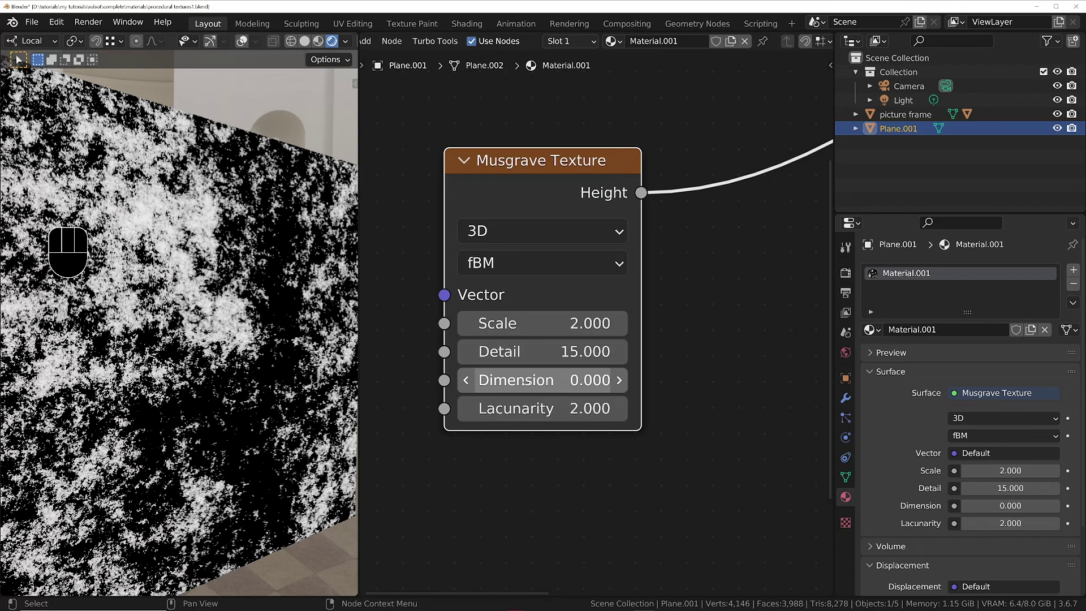
mouse_move(519, 381)
left_mouse_down("shift")
mouse_move(789, 380)
mouse_move(518, 381)
left_mouse_up("shift")
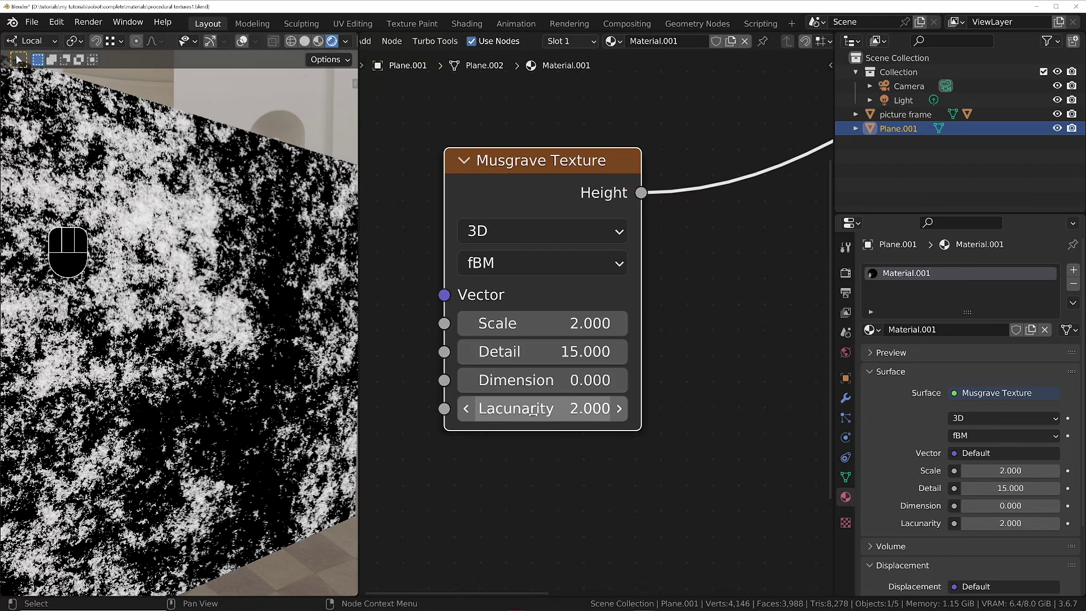
middle_click_drag(530, 410, 603, 390)
scroll(602, 390, "up", 1)
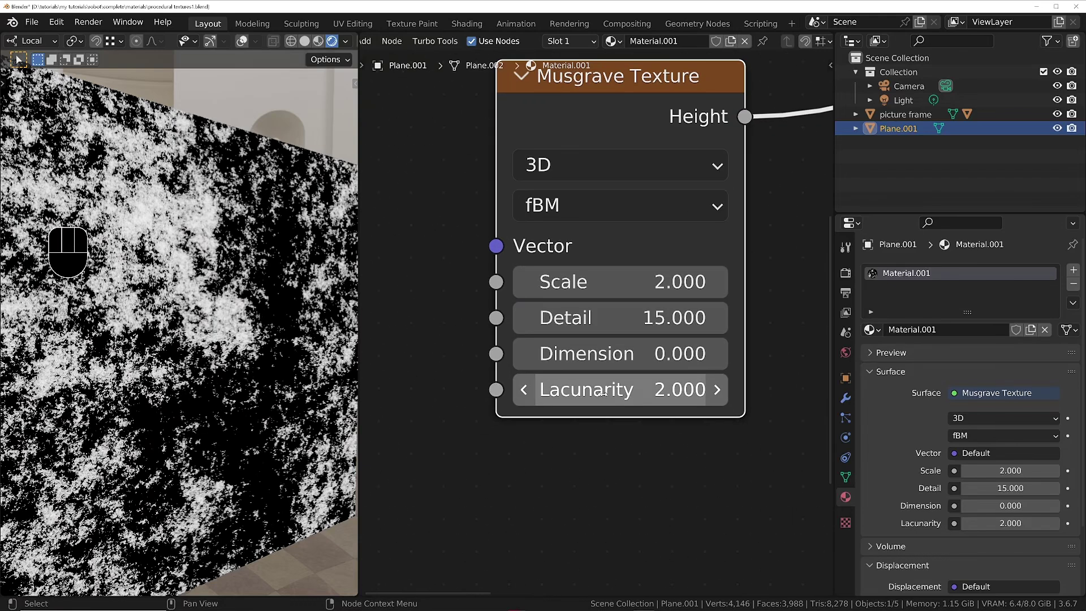
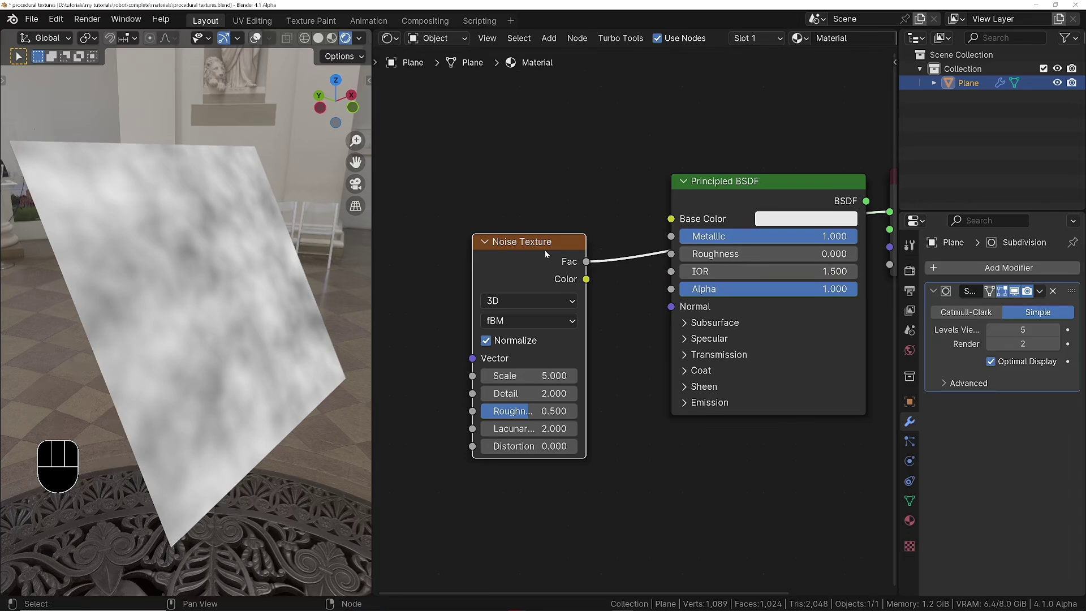
Turn off Normalize on the Noise Texture node
middle_click_drag(355, 359, 140, 184)
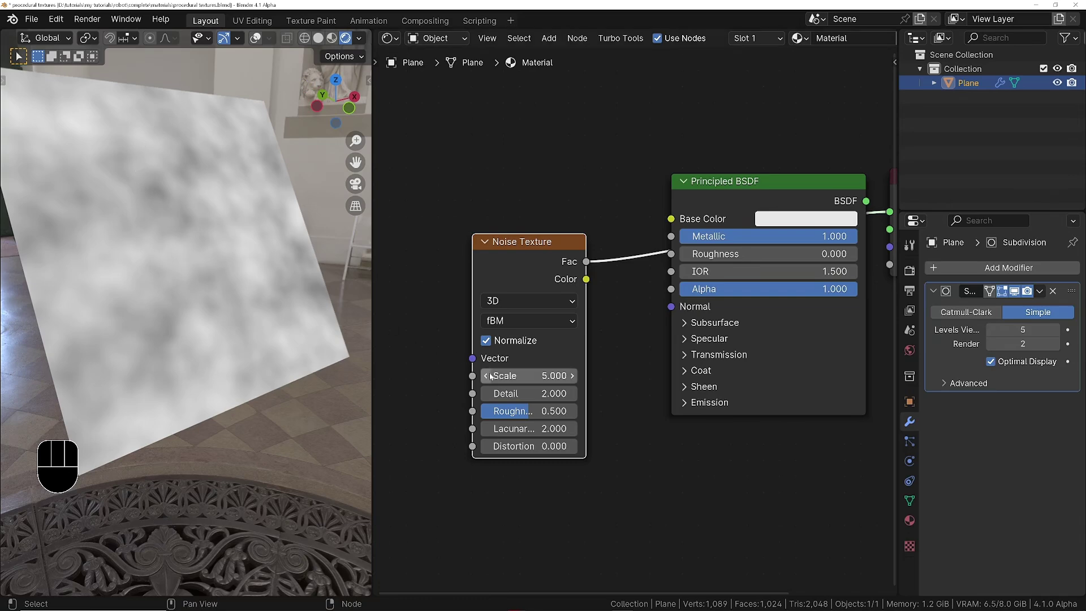
scroll(492, 351, "up", 2)
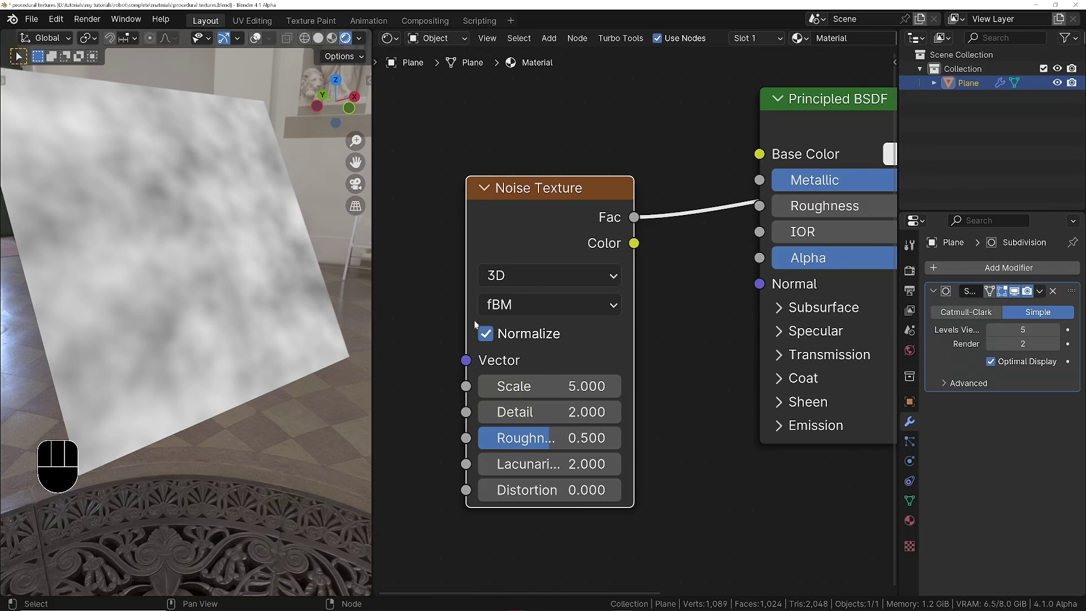
left_click(485, 333)
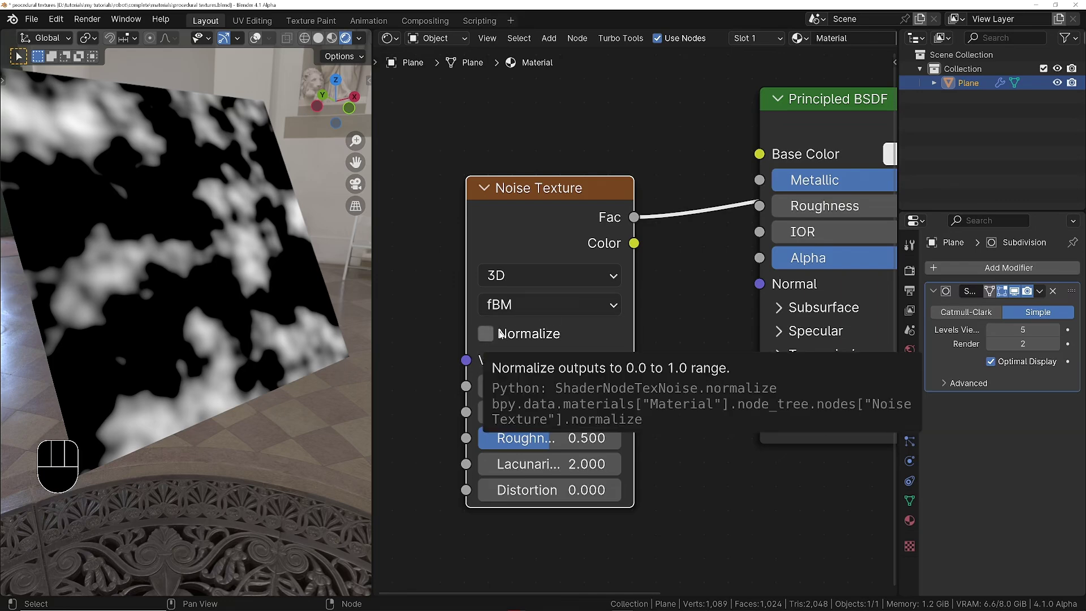
middle_click_drag(520, 460, 520, 402)
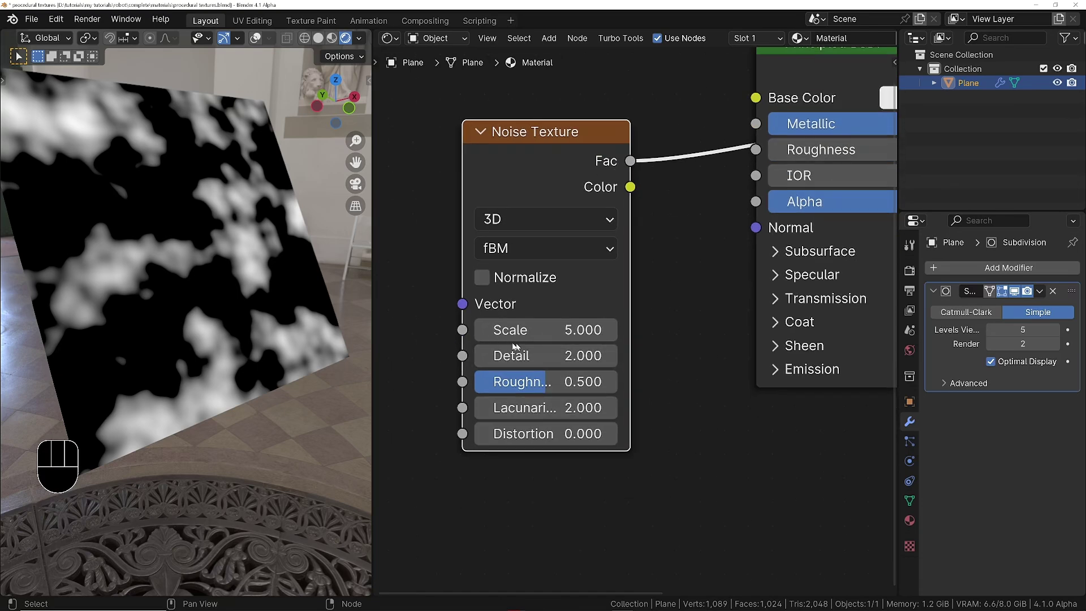
scroll(500, 378, "up", 2)
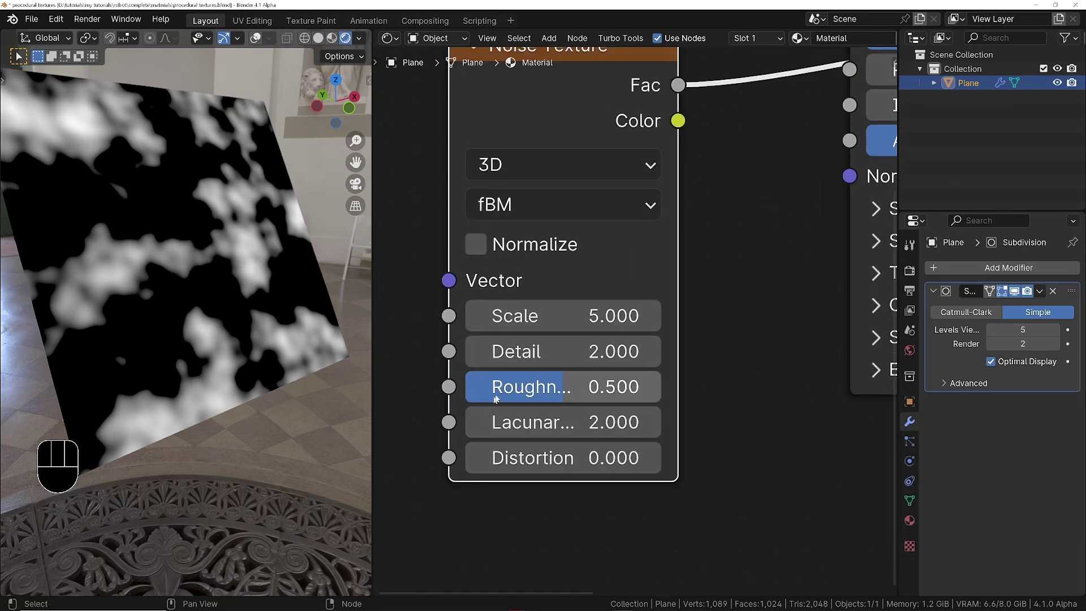
Raise the Noise Texture's Roughness to 0.857 and its Detail to 9.4
middle_click_drag(462, 397, 498, 443)
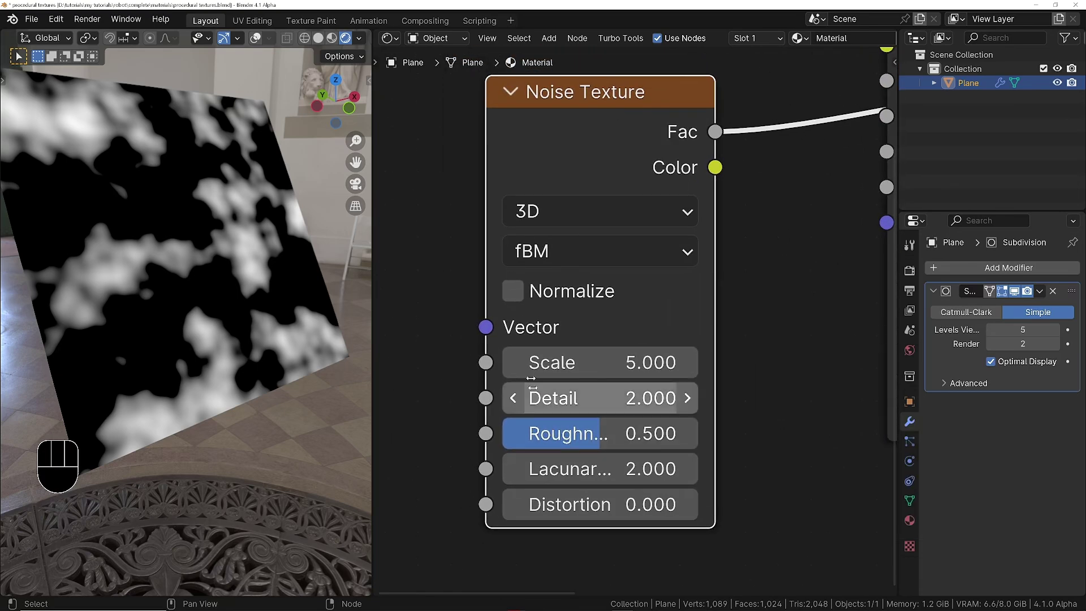
left_click(570, 435)
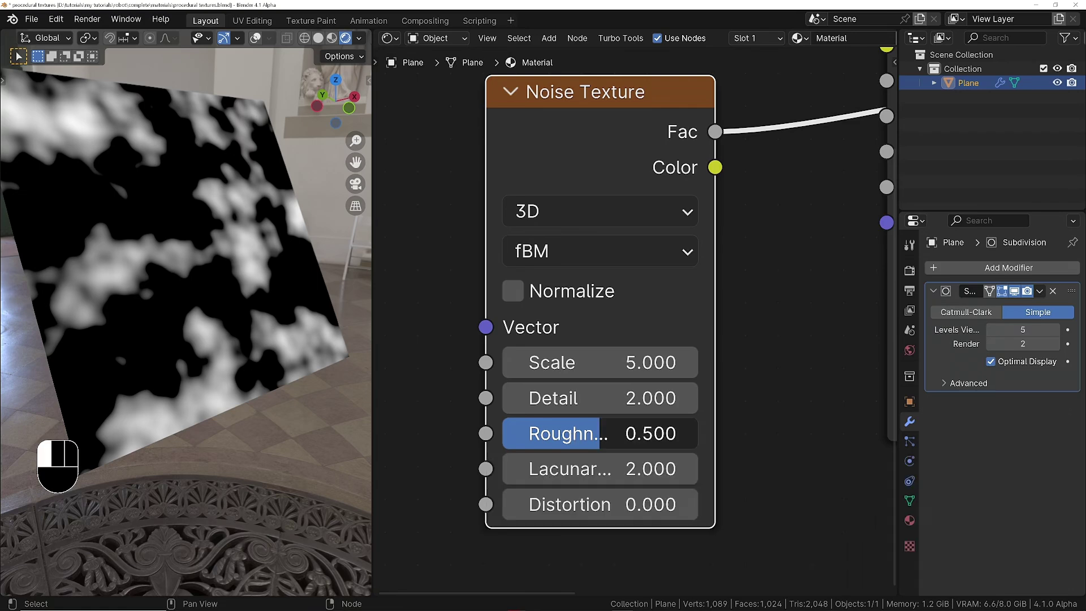
left_click_drag(570, 436, 642, 427)
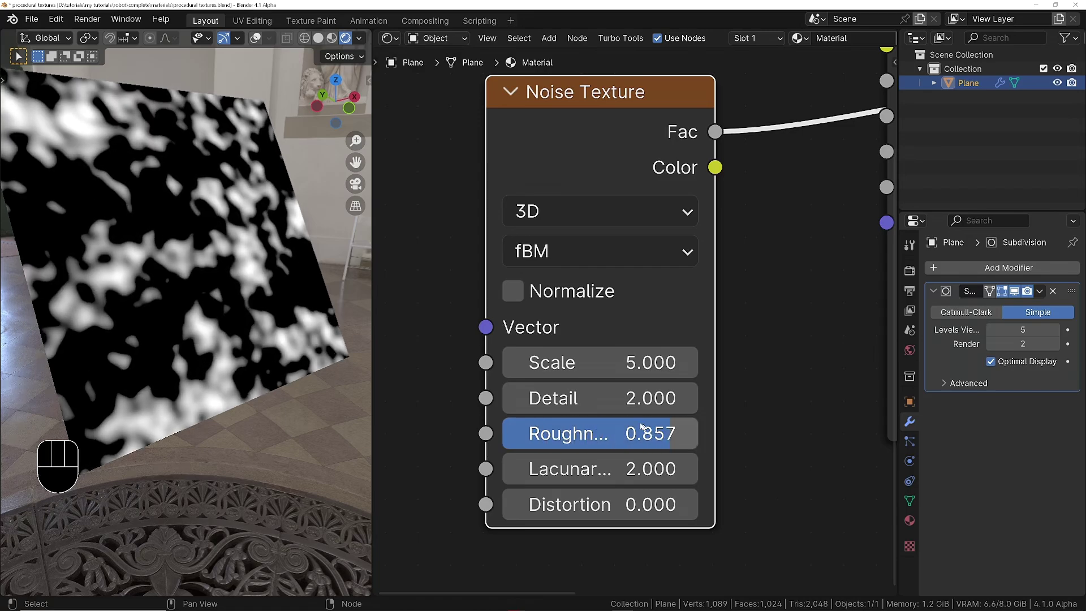
left_click_drag(572, 397, 613, 398)
middle_click_drag(487, 461, 496, 461)
scroll(571, 499, "down", 1)
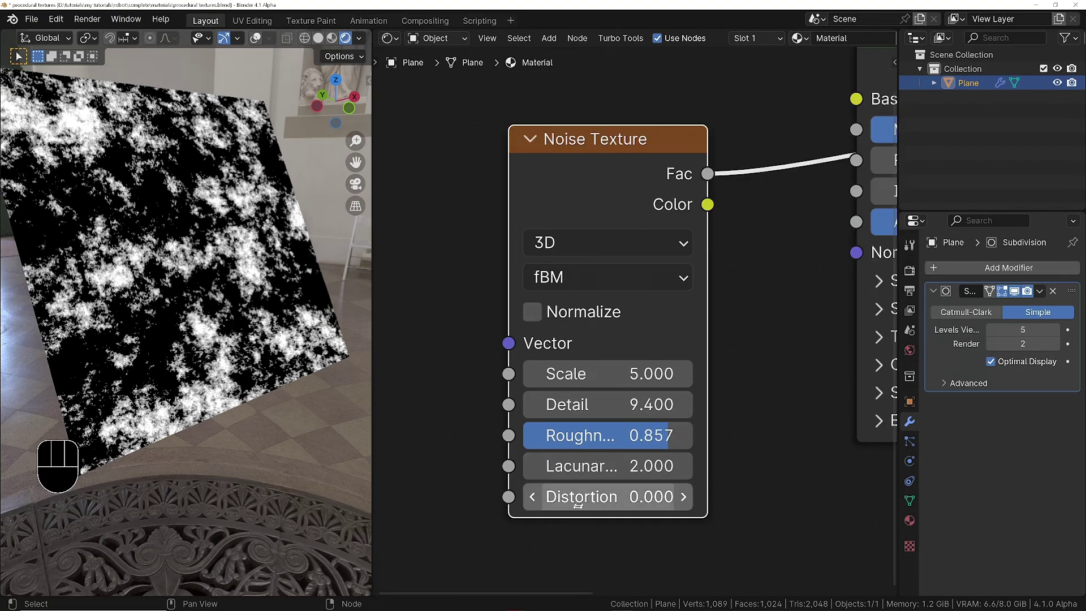
mouse_move(586, 497)
left_mouse_down()
mouse_move(609, 497)
mouse_move(564, 497)
mouse_move(611, 497)
mouse_move(586, 497)
left_mouse_up()
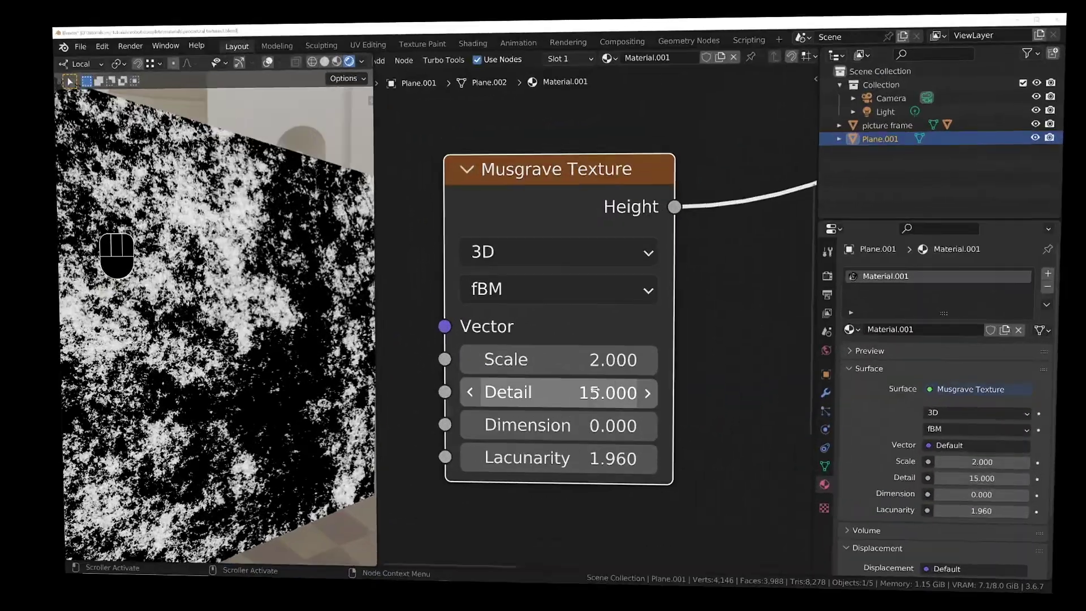
Set the Musgrave Texture's Detail to 4.9, Scale to 0.87 and Dimension to 0.64
scroll(628, 322, "down", 2)
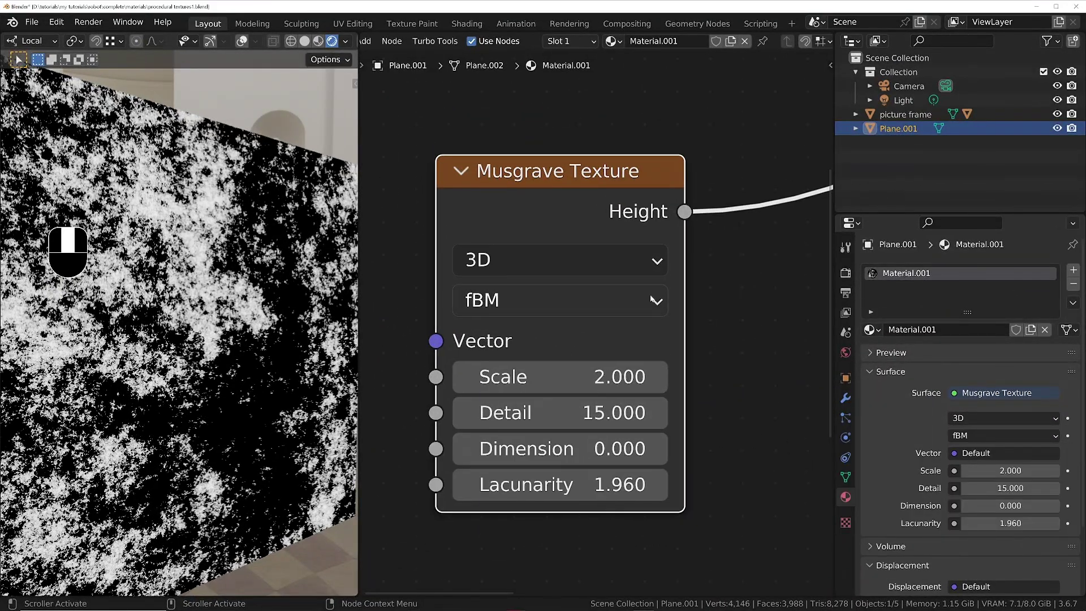
scroll(594, 363, "up", 1)
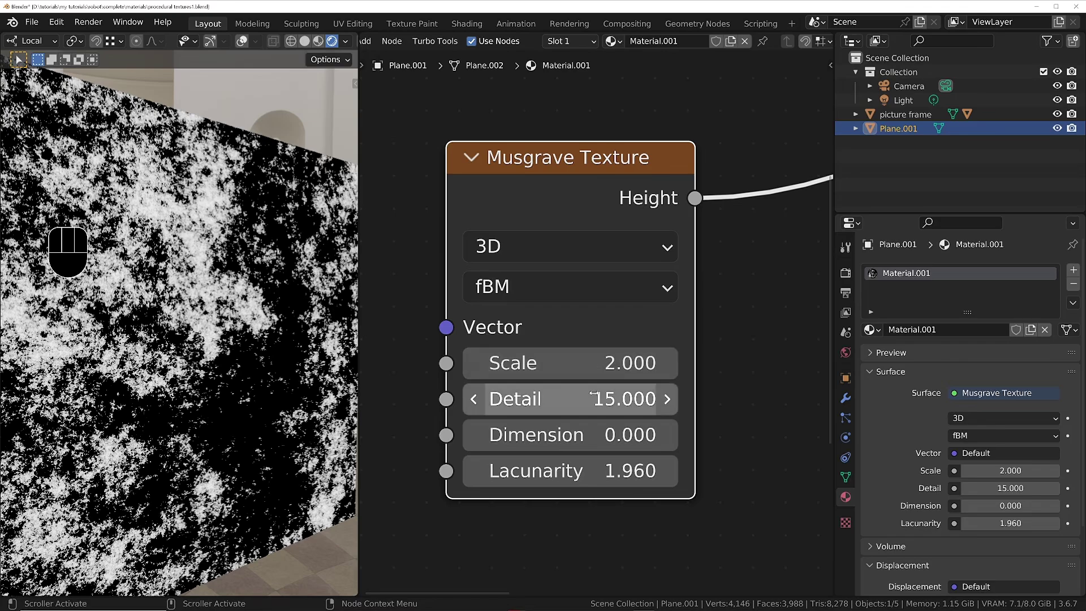
left_click_drag(590, 398, 539, 398)
middle_click_drag(599, 322, 541, 456, "ctrl")
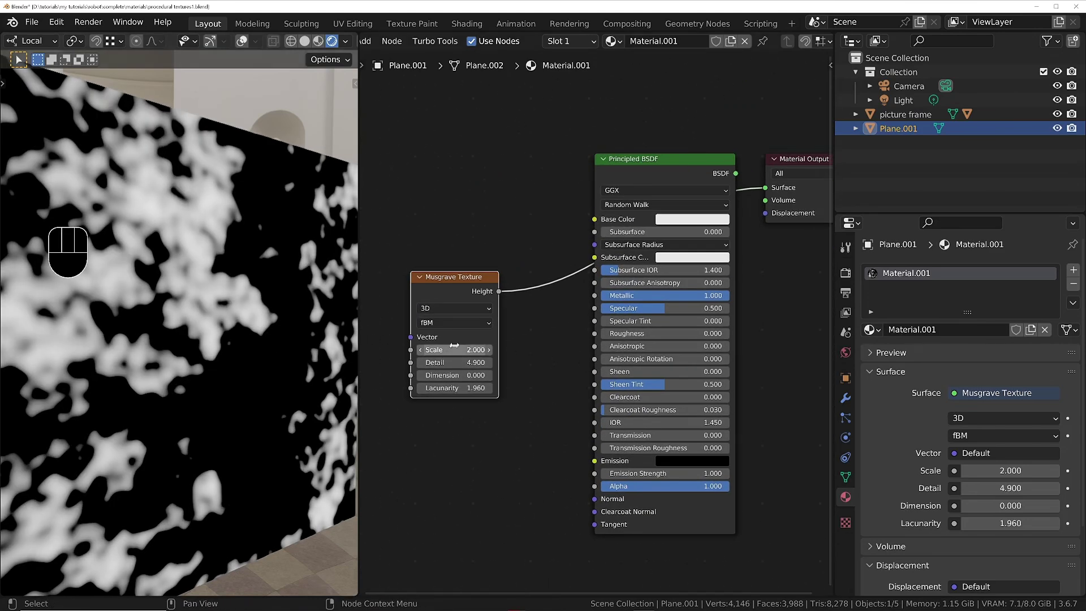
left_click_drag(452, 350, 486, 375, "shift")
middle_click_drag(318, 408, 285, 337, "ctrl")
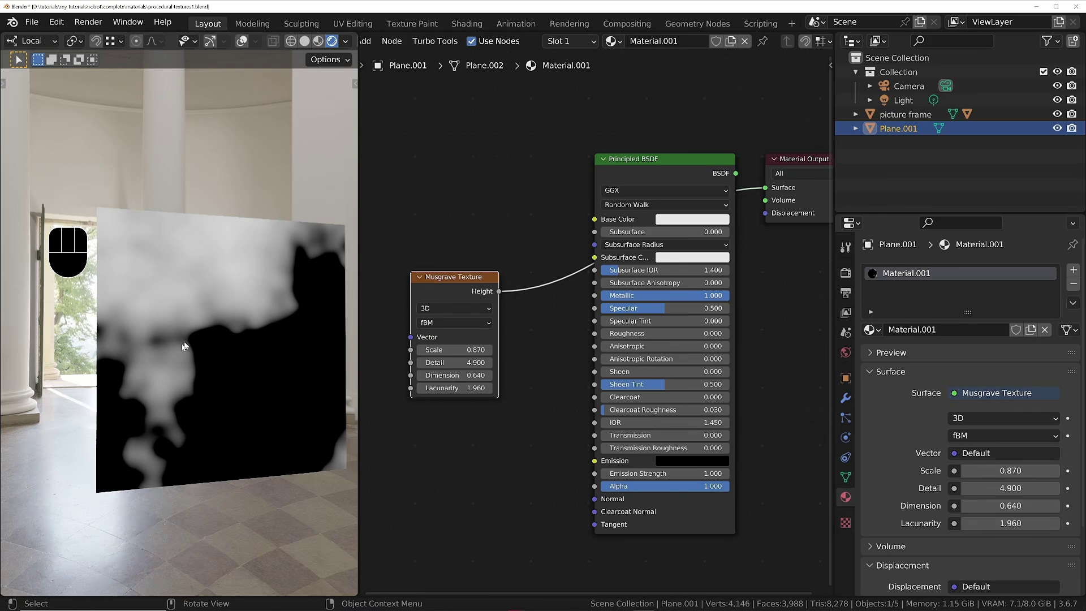
Connect the Musgrave Texture's Height to the Principled BSDF's Roughness and route the BSDF to the Material Output's Surface
mouse_move(183, 346)
middle_mouse_down()
mouse_move(243, 373)
mouse_move(265, 368)
middle_mouse_up()
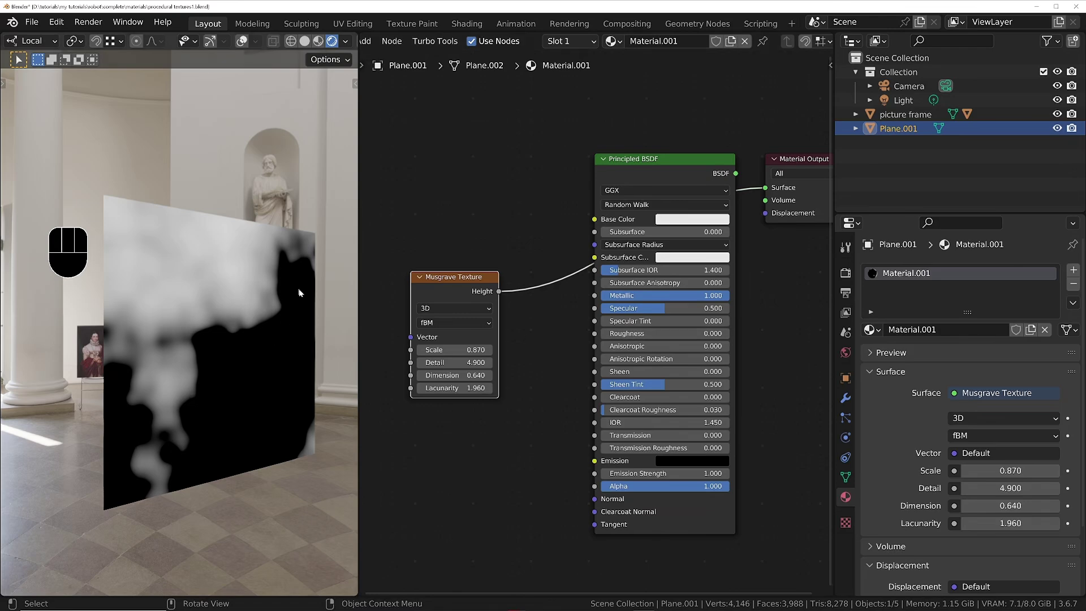
scroll(294, 283, "up", 3)
middle_click_drag(295, 412, 193, 344, "ctrl")
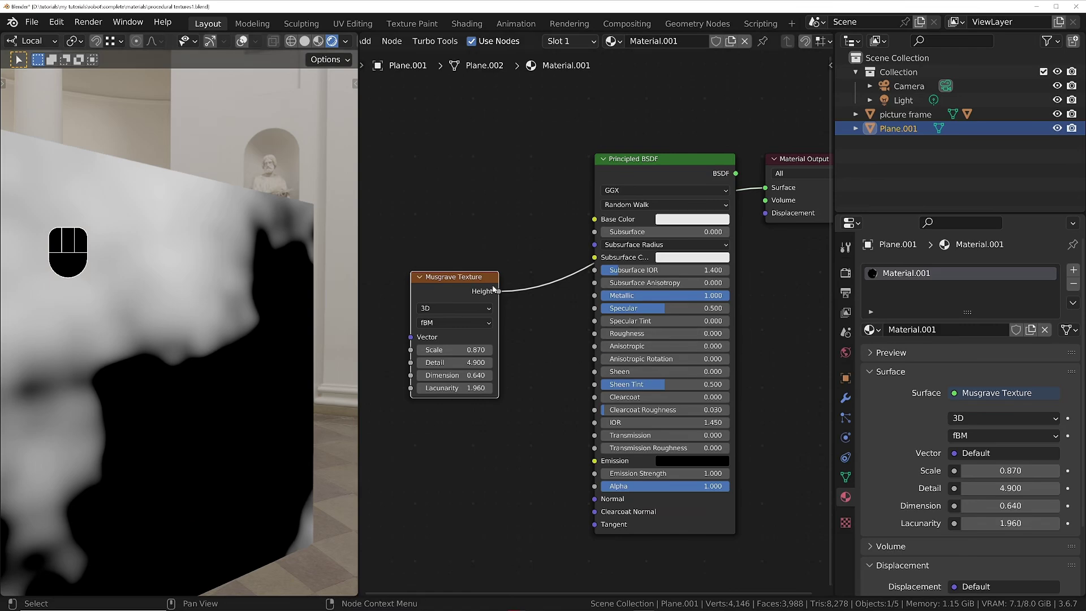
left_click_drag(498, 291, 594, 333)
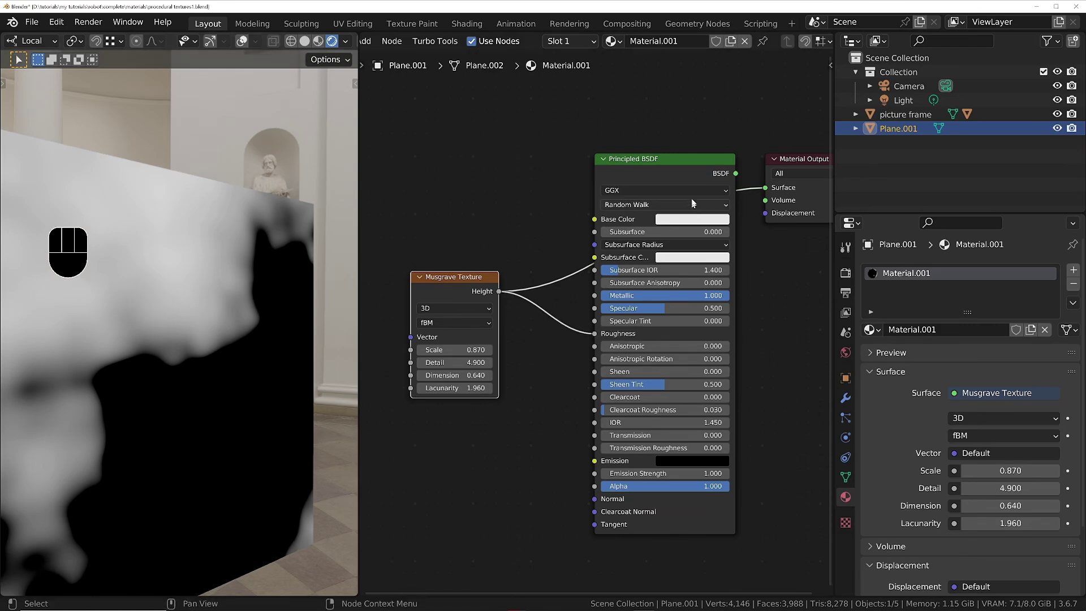
left_click(697, 169, "ctrl+shift")
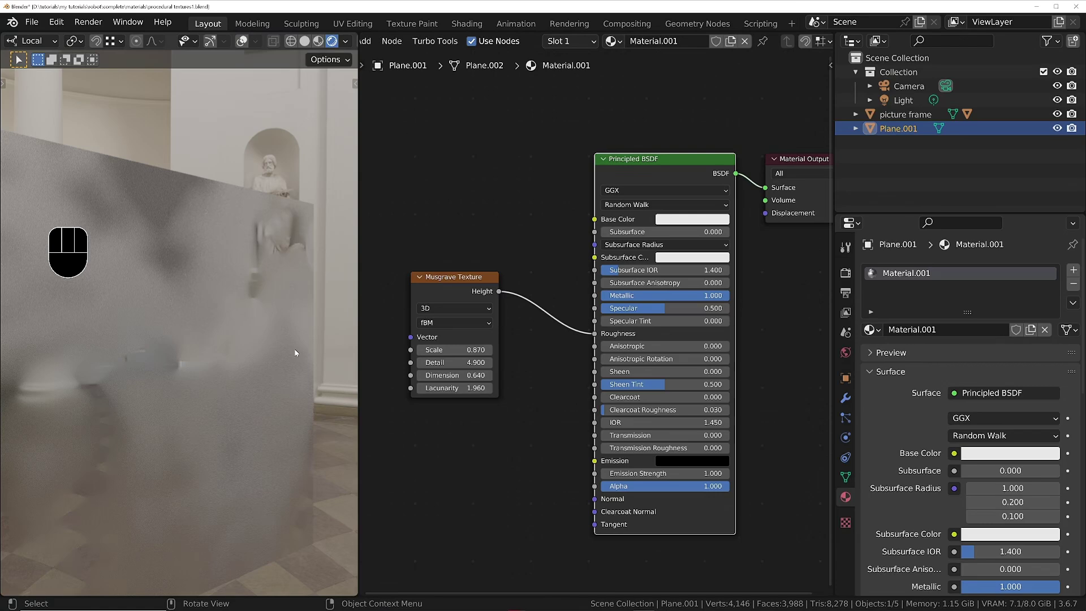
Make room beside the Musgrave Texture and insert a Color Ramp on its link to the Principled BSDF's Roughness
left_click_drag(452, 362, 443, 399)
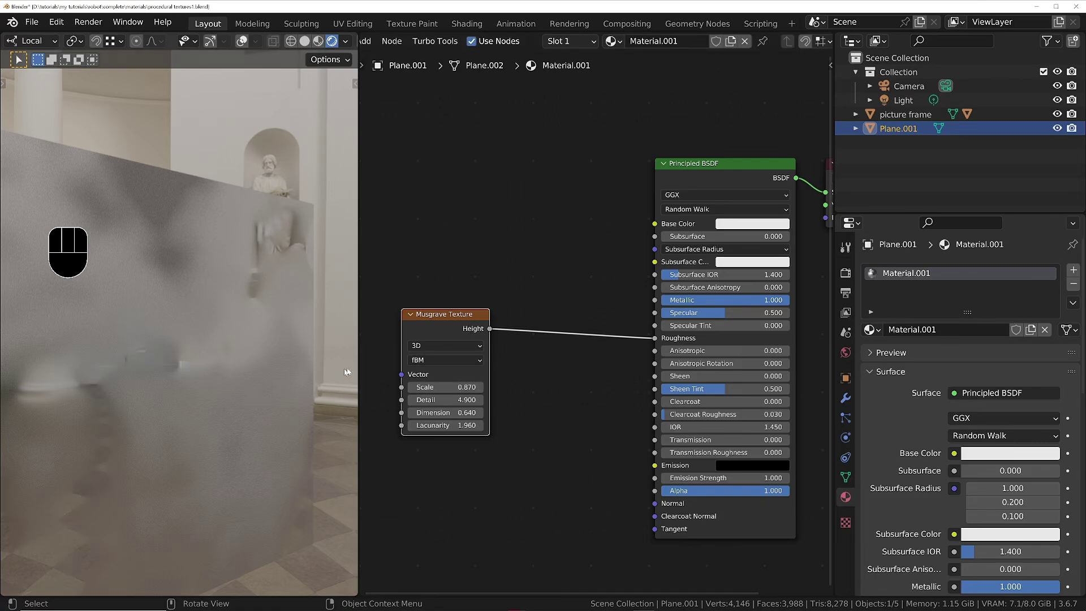
left_click_drag(448, 318, 421, 288)
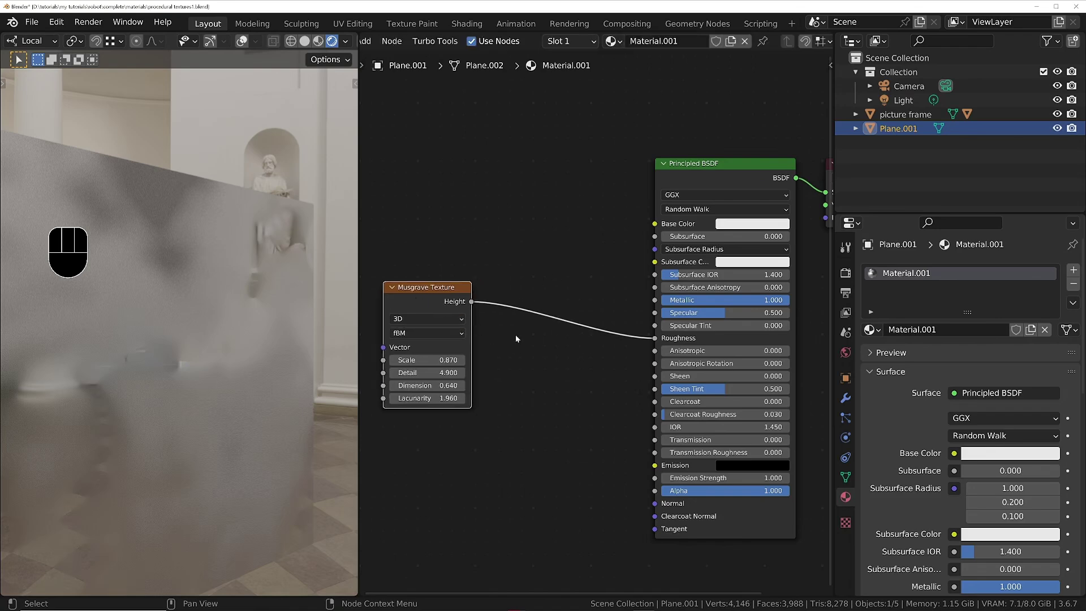
left_click(508, 334)
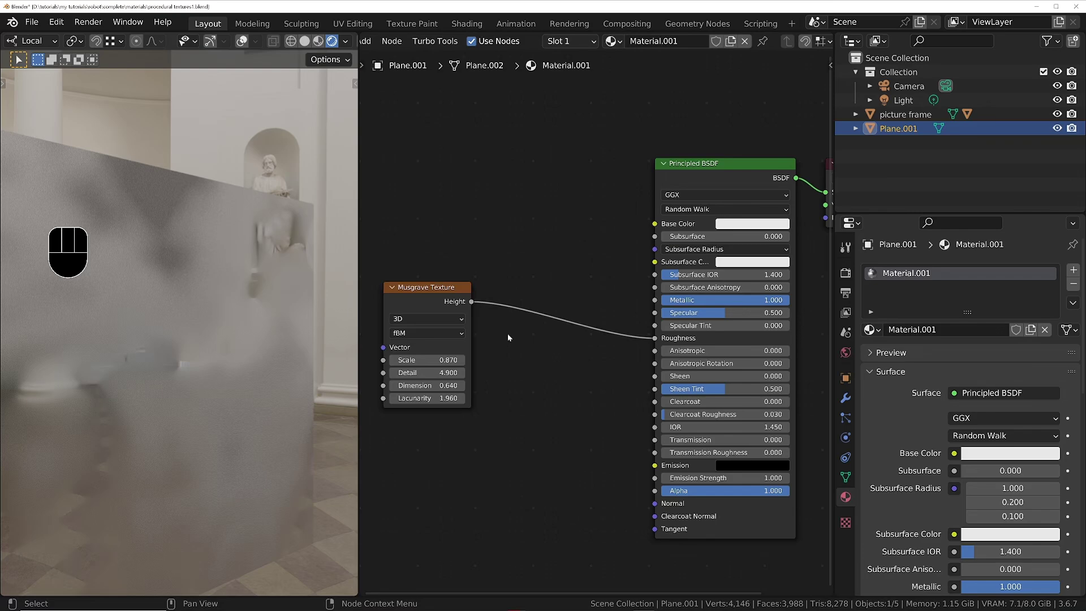
key("shift+a")
mouse_move(507, 334)
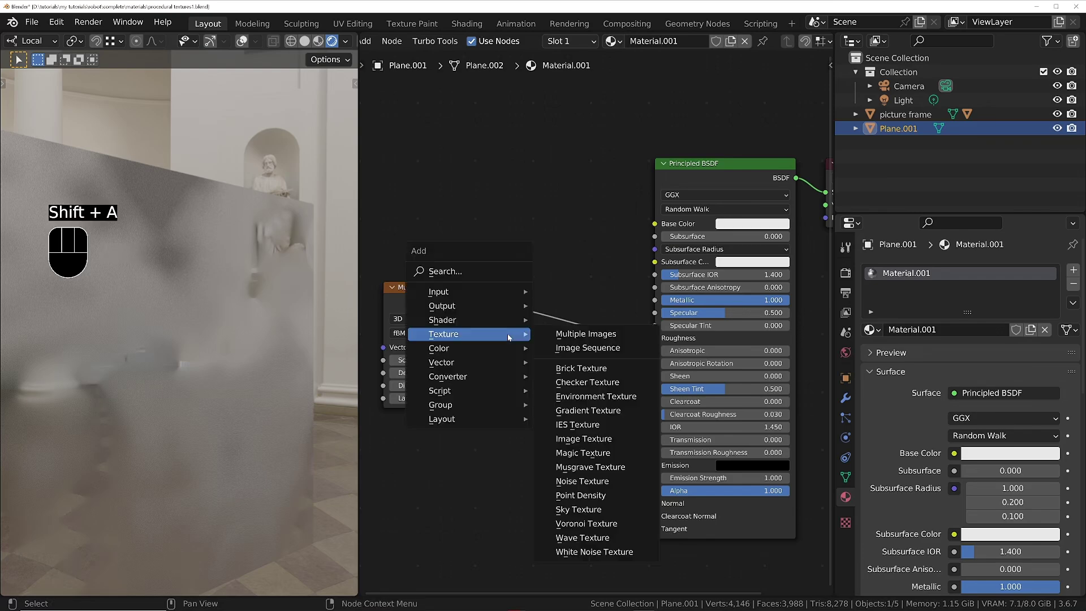
type("ramp")
key("Return")
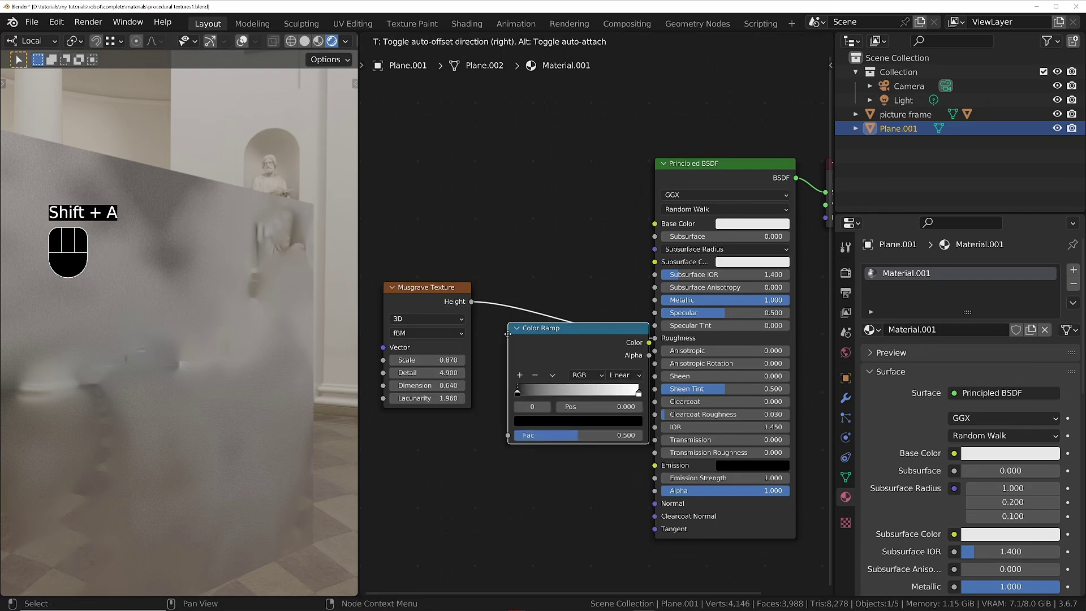
left_click(517, 301)
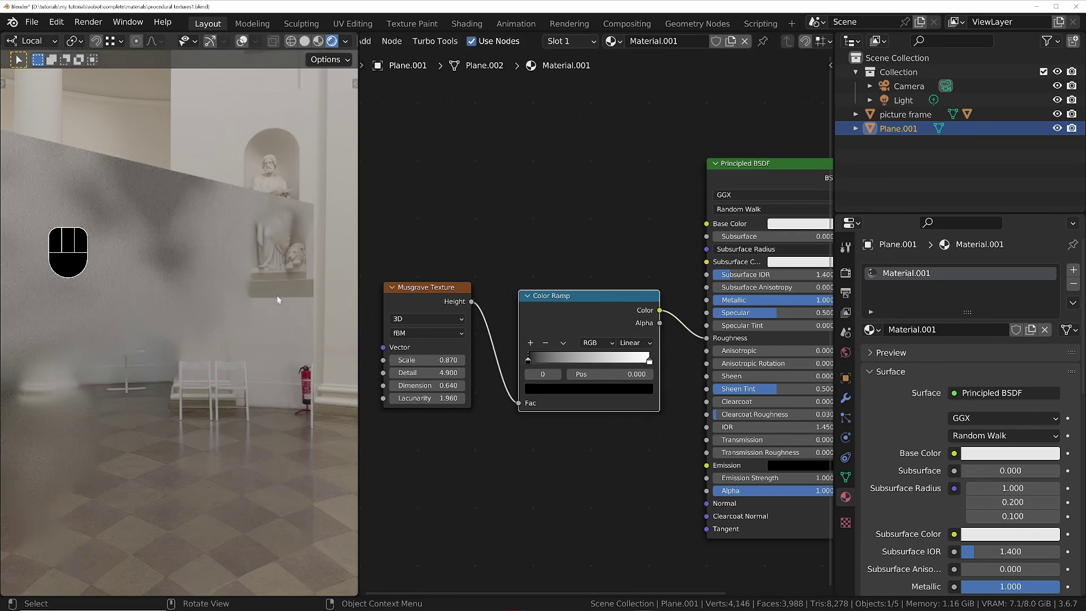
Preview the Musgrave Texture and Color Ramp outputs on the plane, and return to the Principled BSDF output
left_click(452, 289, "ctrl+shift")
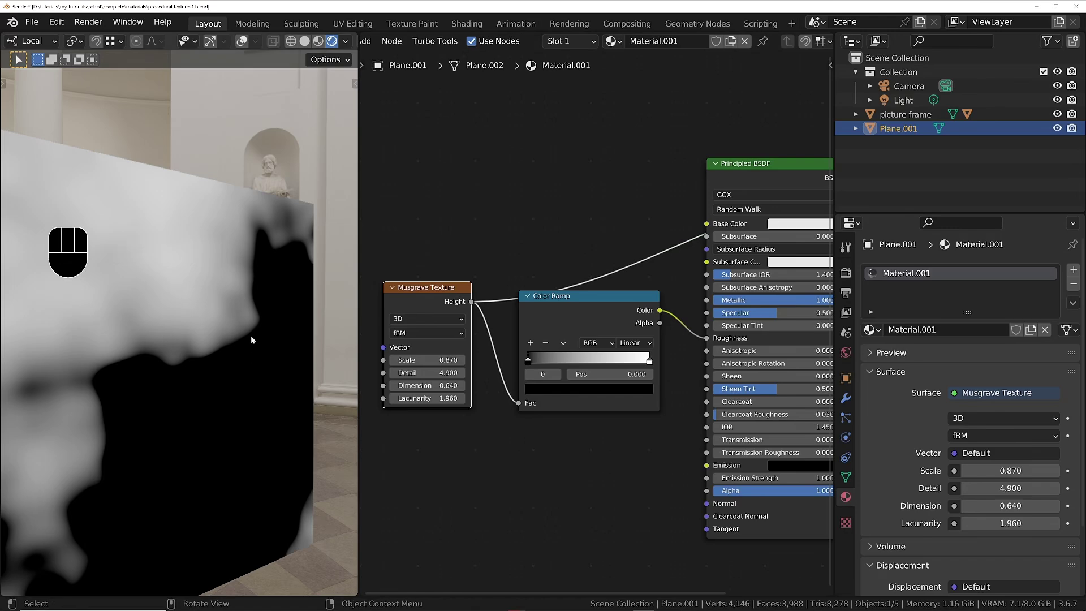
left_click(594, 301, "ctrl+shift")
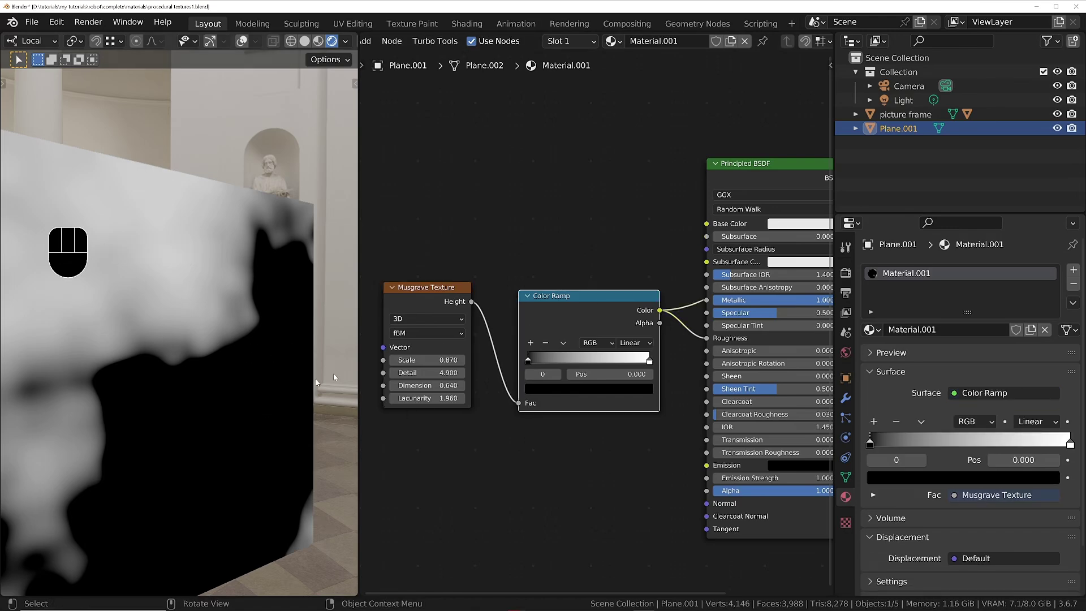
left_click(738, 181, "ctrl+shift")
Detach the Color Ramp from its links and place it above the Musgrave Texture node
middle_click_drag(751, 338, 672, 320)
middle_click_drag(423, 417, 563, 416)
left_click_drag(607, 320, 541, 150, "alt")
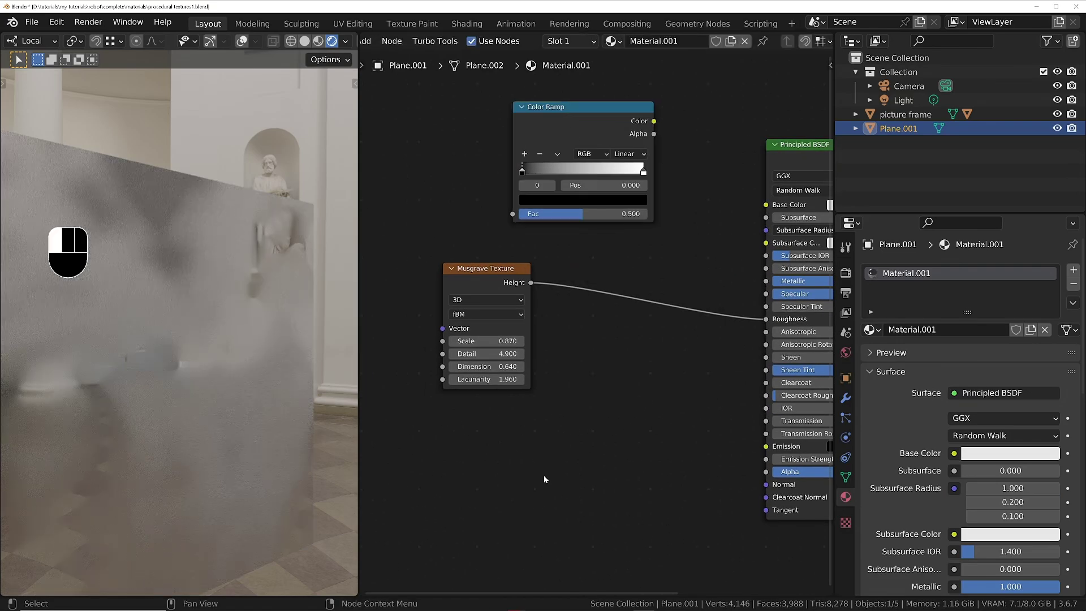
Insert a Map Range node on the link between the Musgrave Texture's Height and the Principled BSDF's Roughness
key("shift+a")
mouse_move(544, 474)
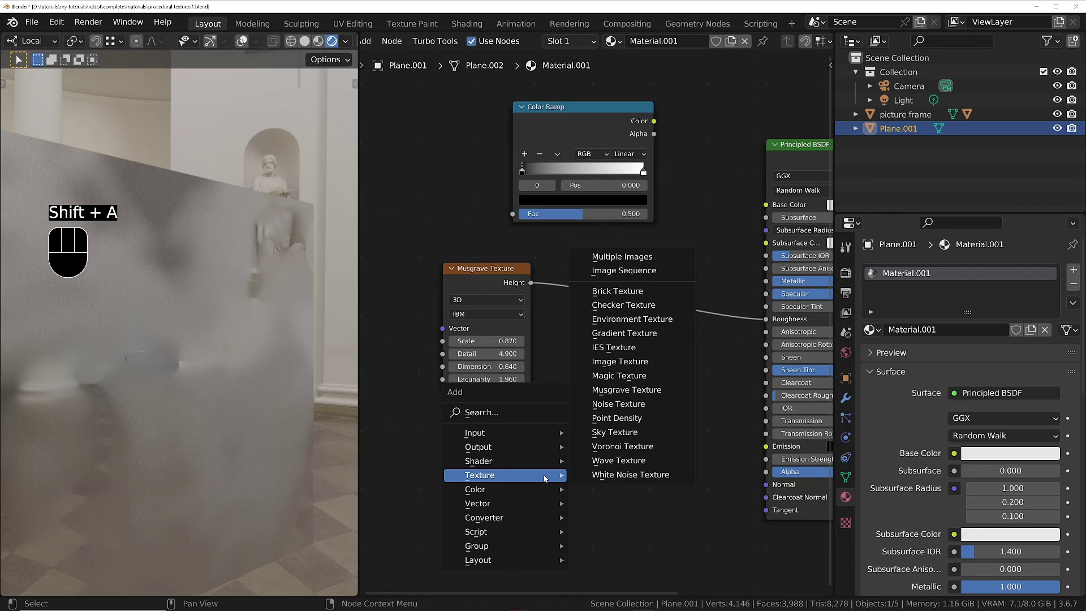
type("rang")
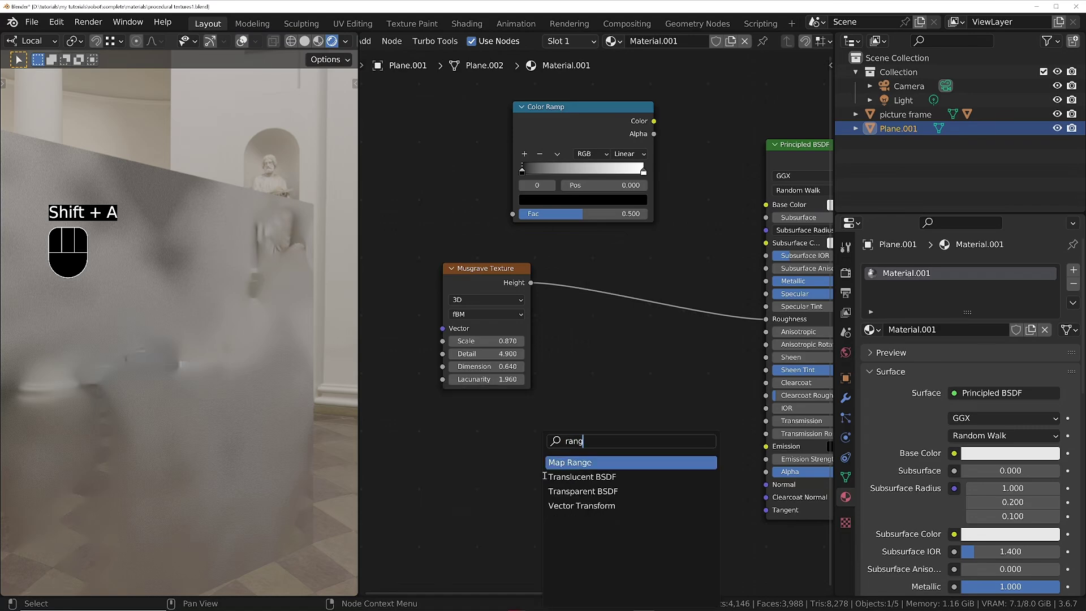
key("Return")
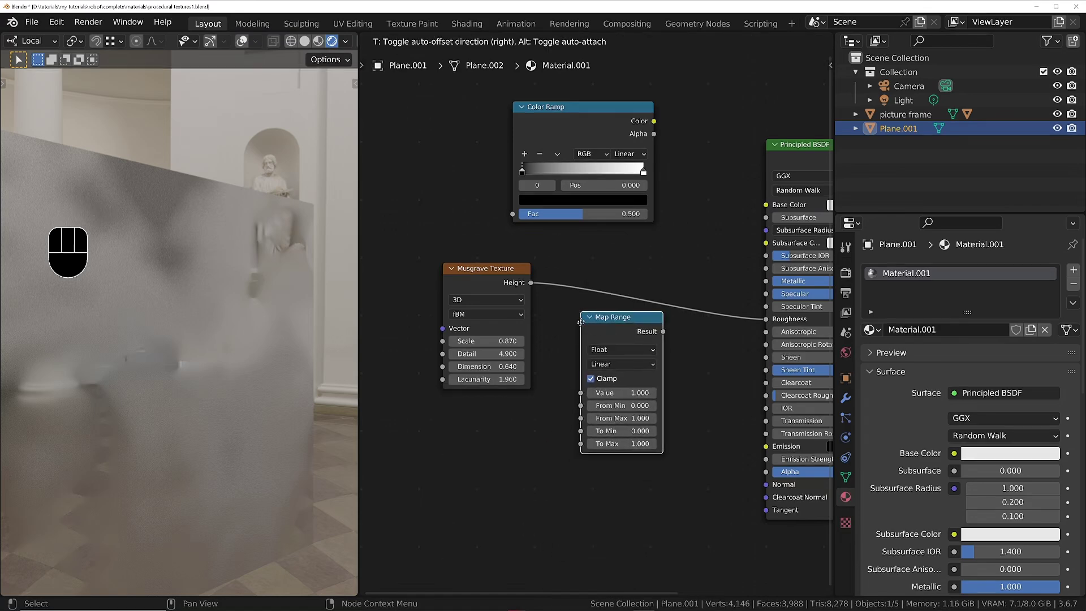
left_click(577, 282)
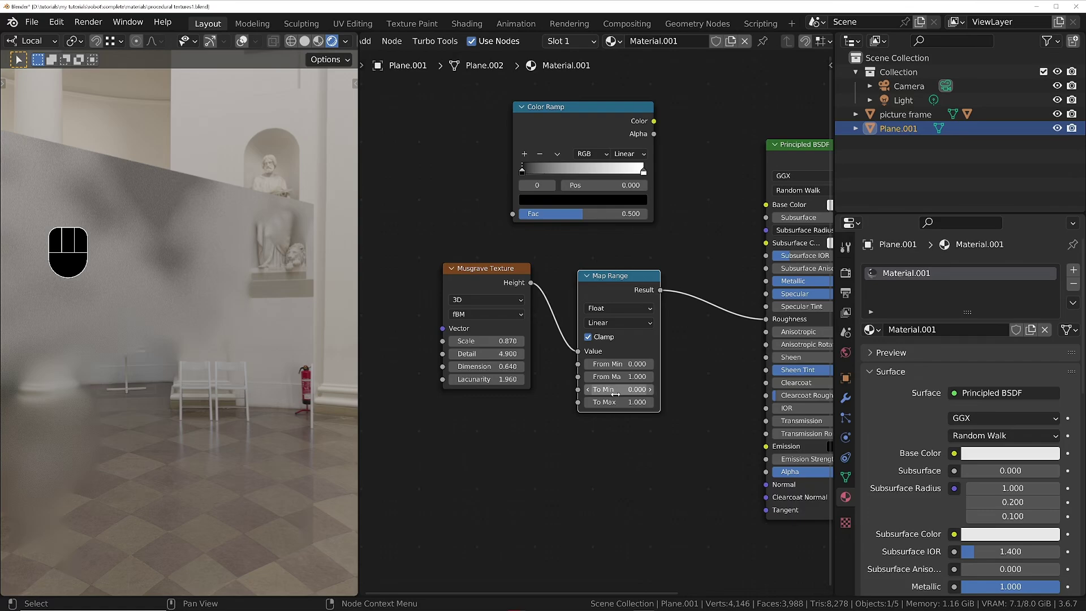
Reposition the Map Range and Musgrave Texture nodes slightly to tidy their spacing
scroll(613, 418, "down", 2)
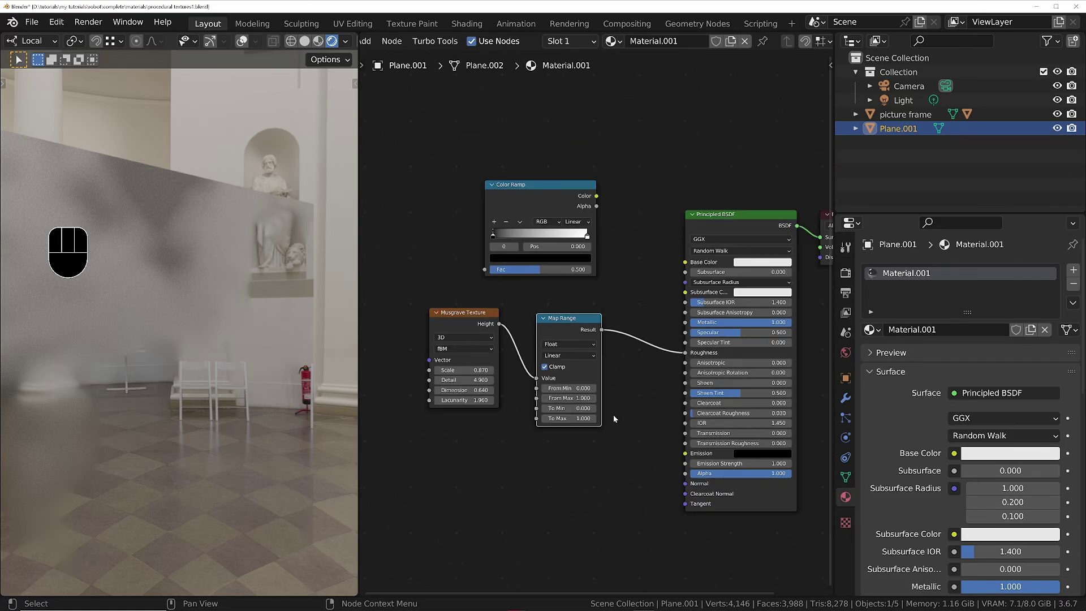
middle_click_drag(684, 411, 647, 399)
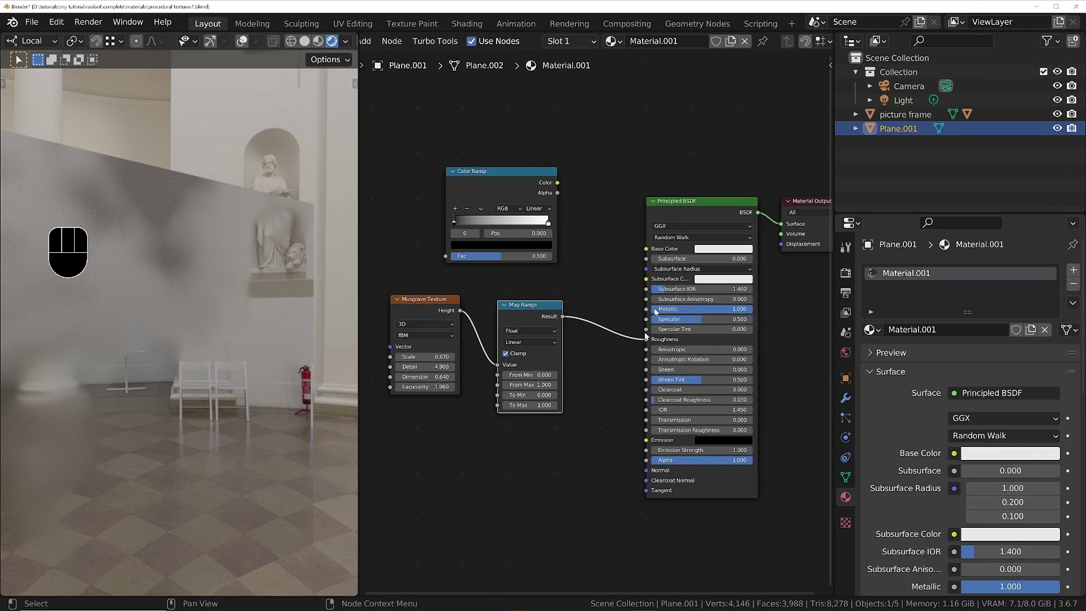
scroll(732, 286, "up", 3)
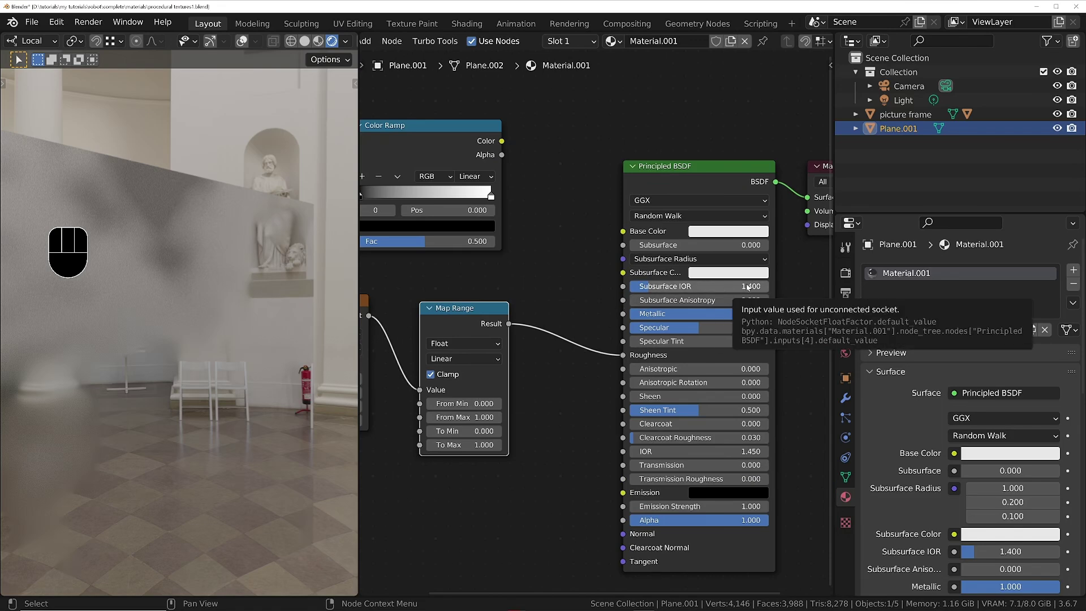
middle_click_drag(427, 471, 547, 475)
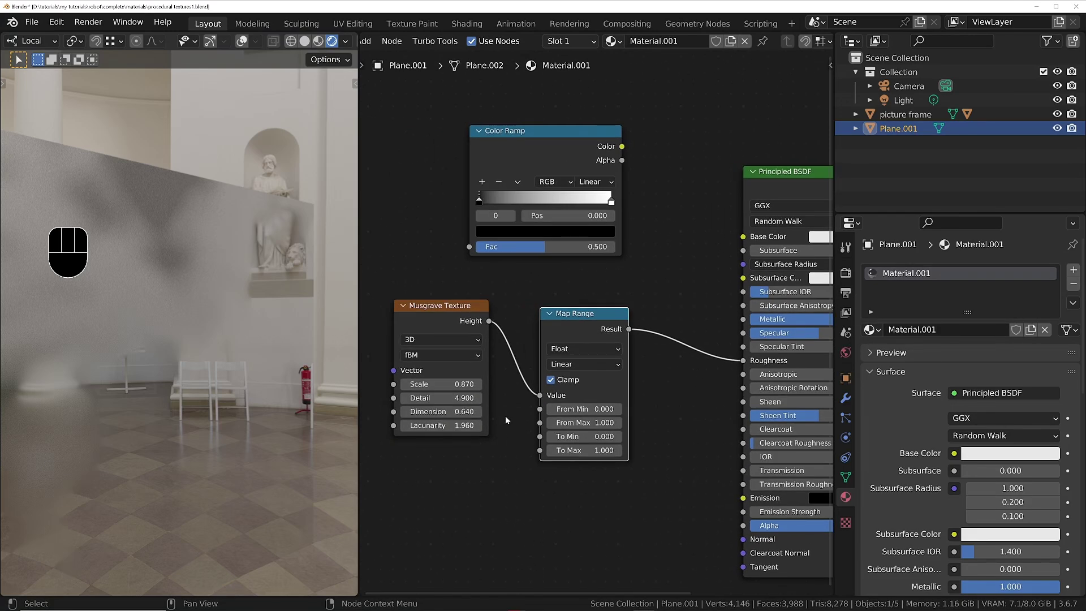
left_click_drag(553, 341, 548, 340)
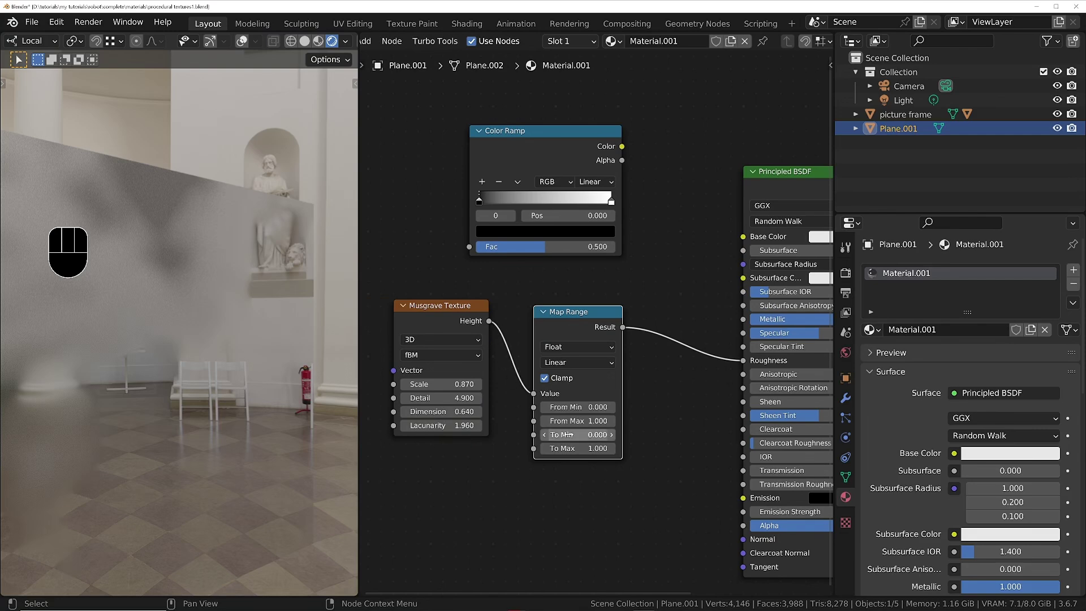
middle_click_drag(529, 415, 573, 403)
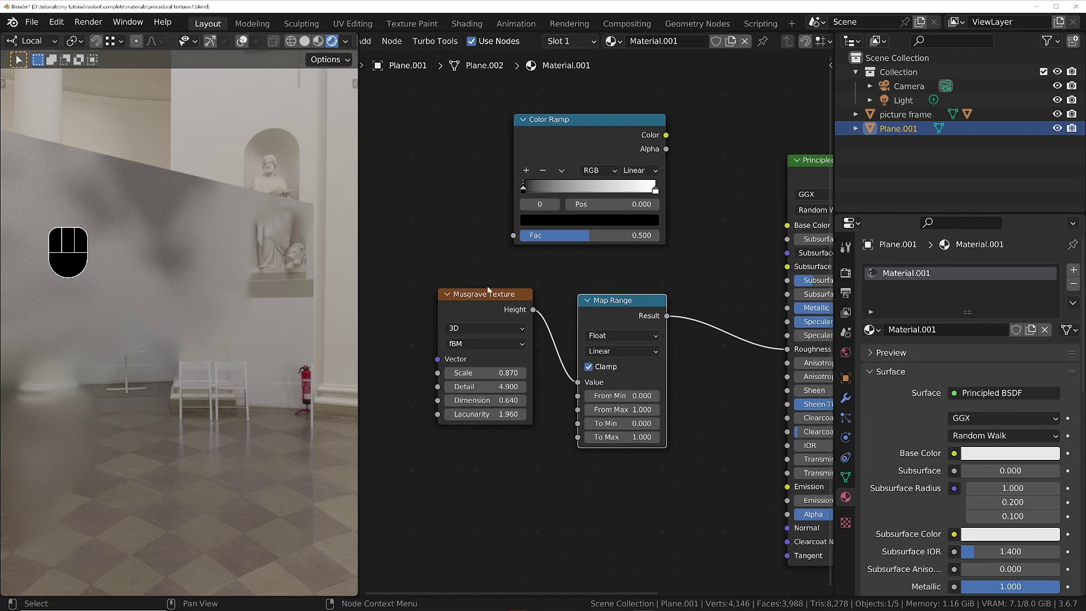
left_click_drag(496, 306, 485, 307)
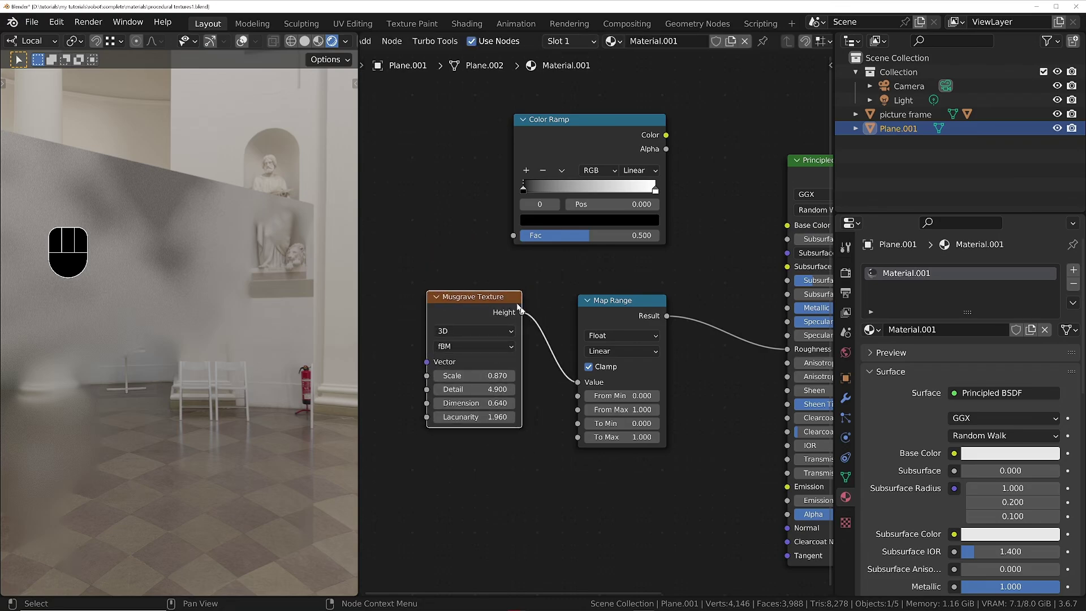
Set the Map Range node's From Min to -1
scroll(639, 395, "up", 2)
left_click(639, 394)
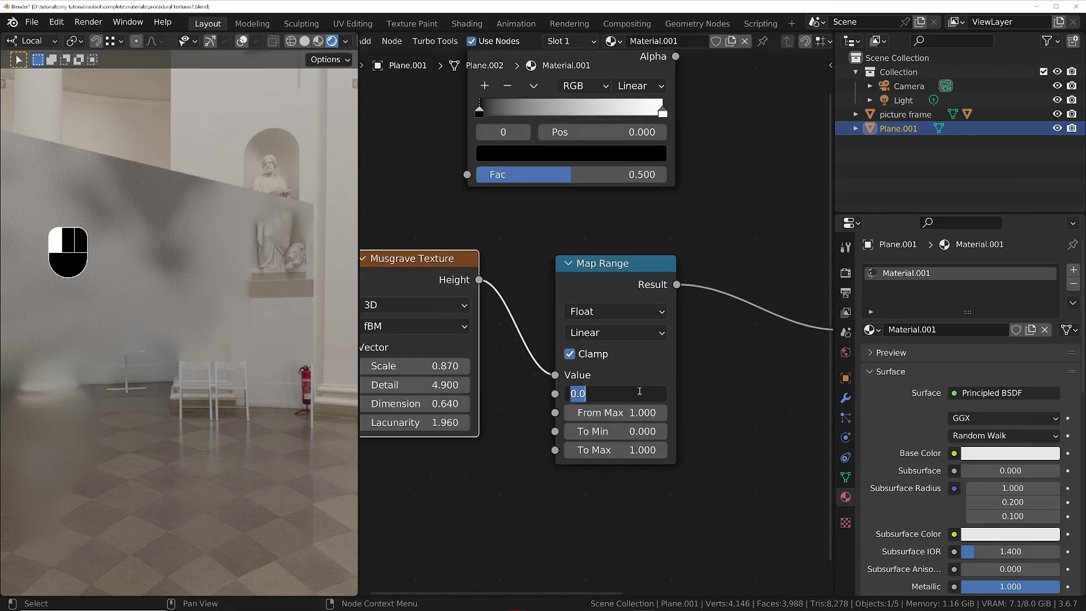
type("-1")
key("Return")
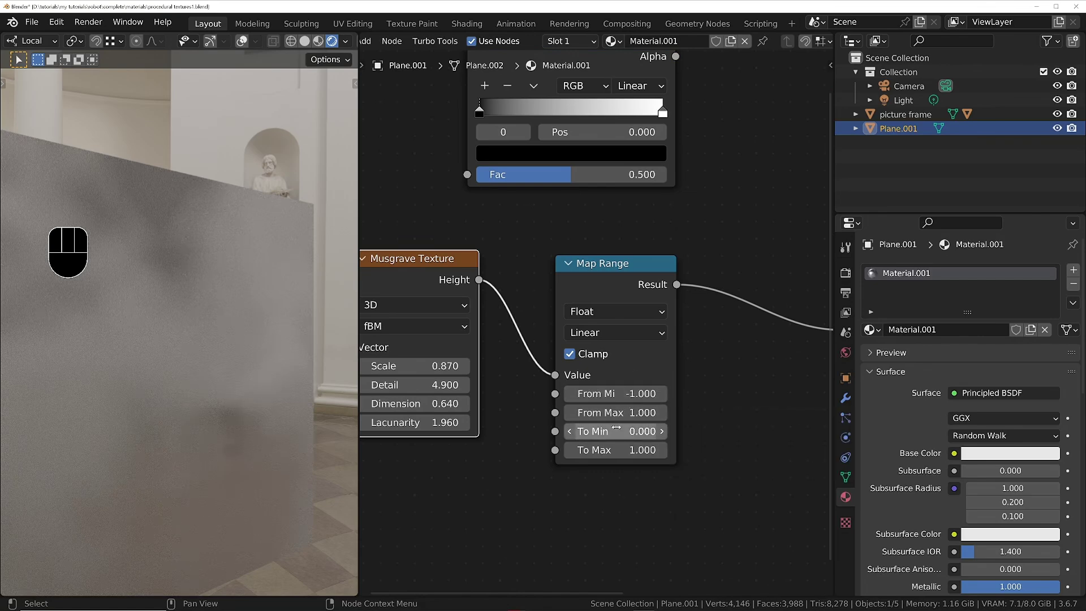
Turn off Clamp on the Map Range node and set its To Max to 1.4
middle_click_drag(274, 400, 224, 311, "ctrl")
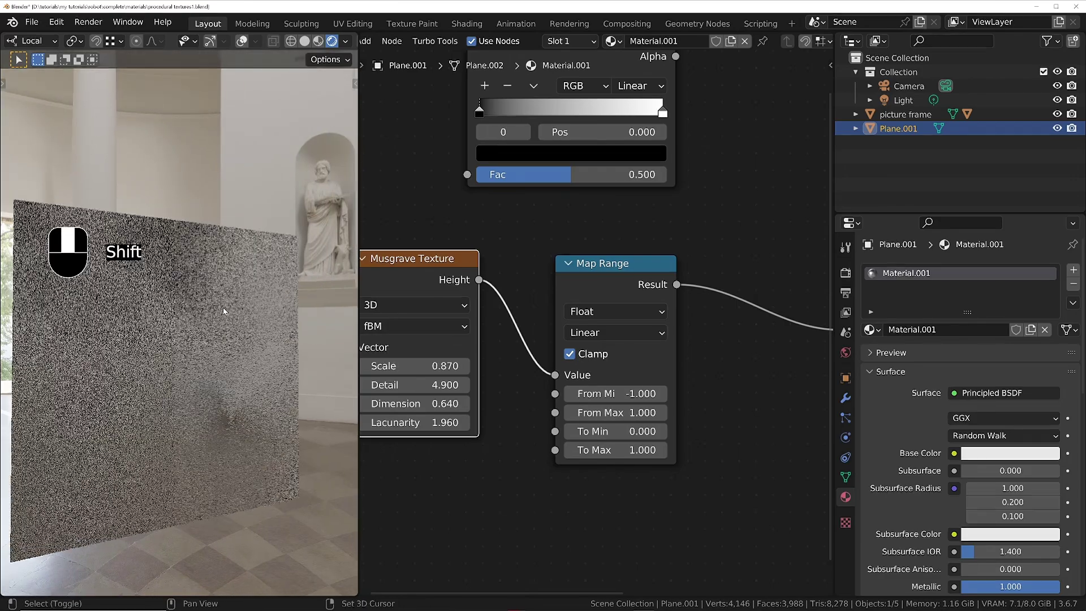
left_click(580, 356)
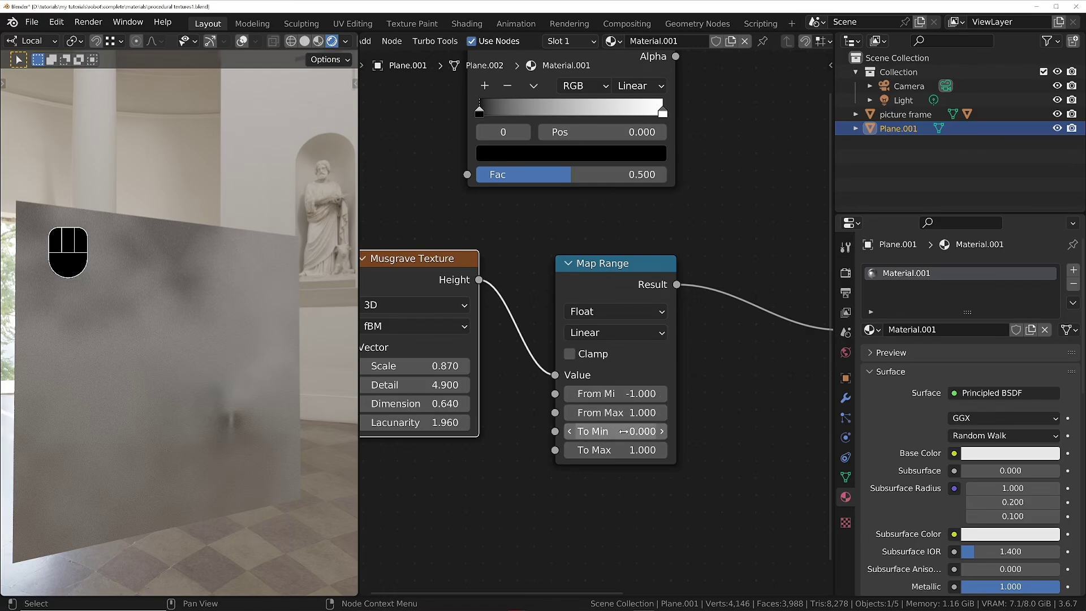
scroll(403, 416, "down", 2)
scroll(640, 410, "up", 1)
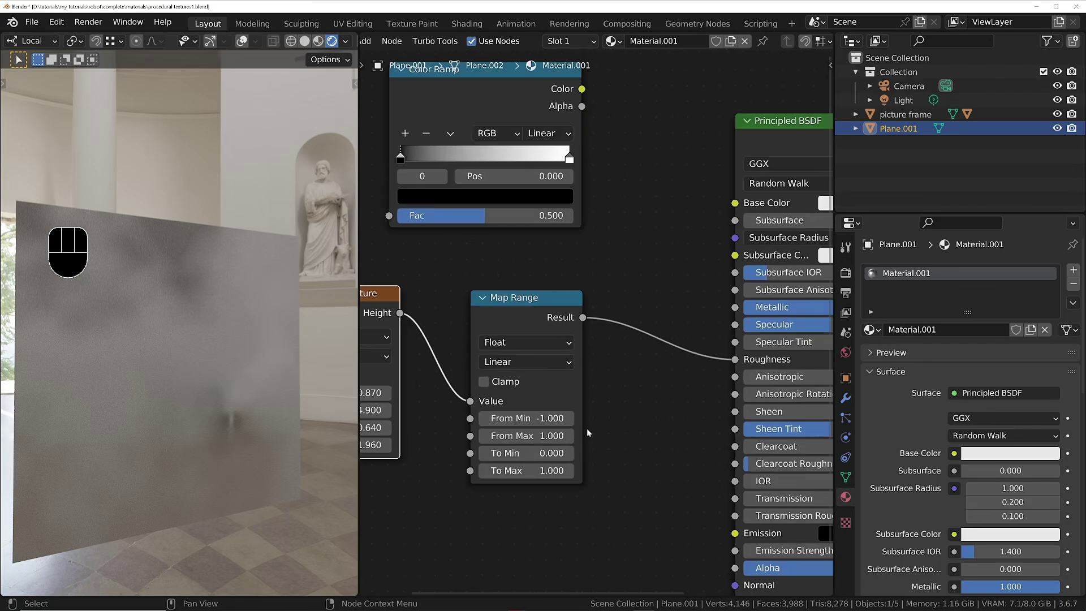
scroll(587, 433, "down", 2)
scroll(669, 369, "up", 1)
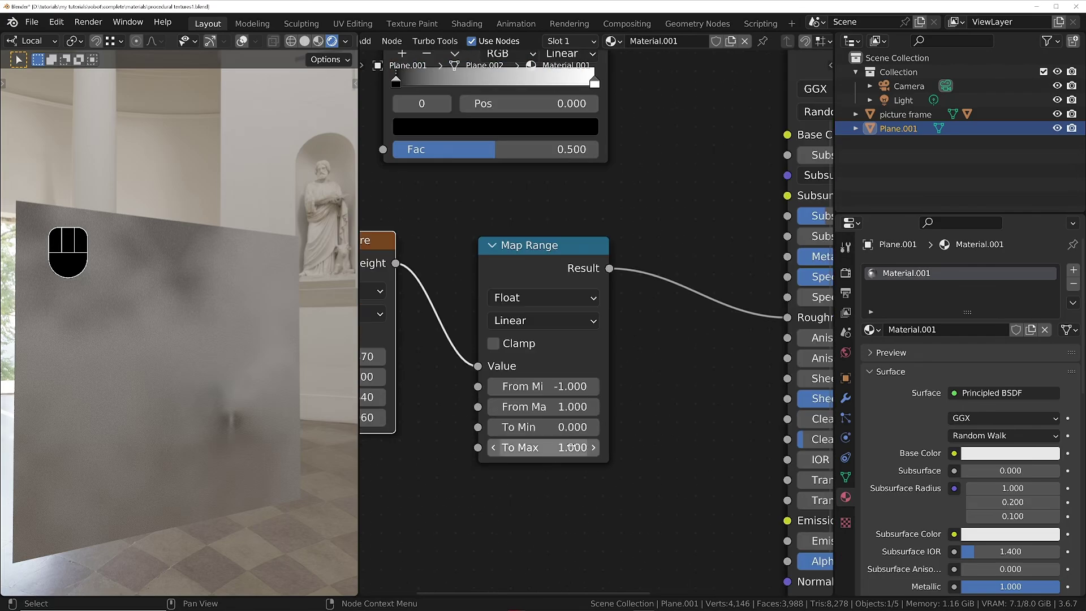
scroll(727, 302, "down", 1)
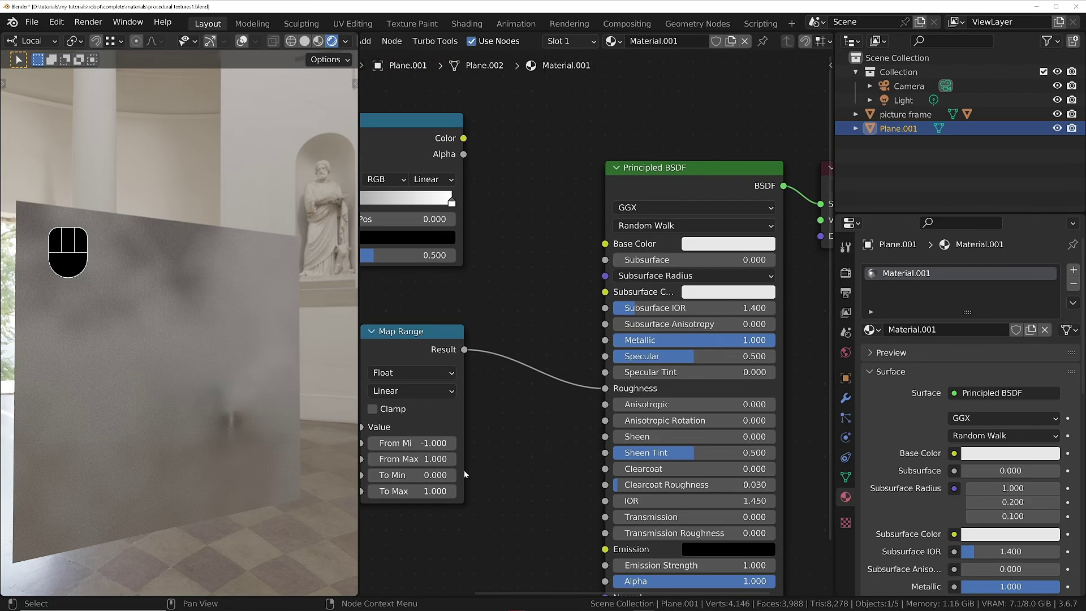
double_click(429, 490)
type("1.4")
key("Return")
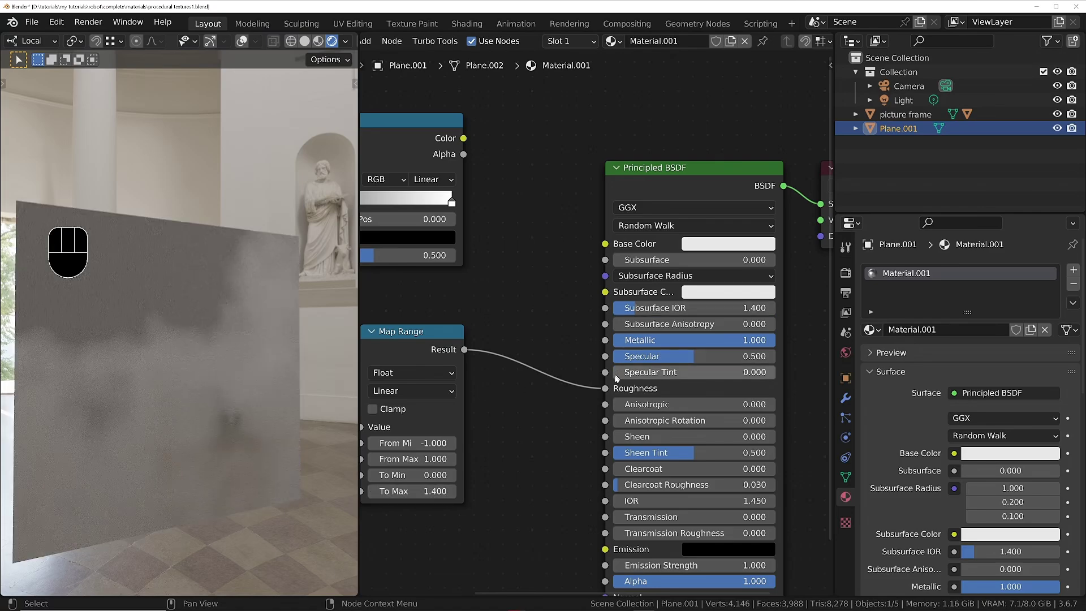
Move the Map Range result's link from the Principled BSDF's Roughness to its Subsurface IOR
left_click_drag(605, 388, 605, 308)
middle_click_drag(605, 308, 810, 277)
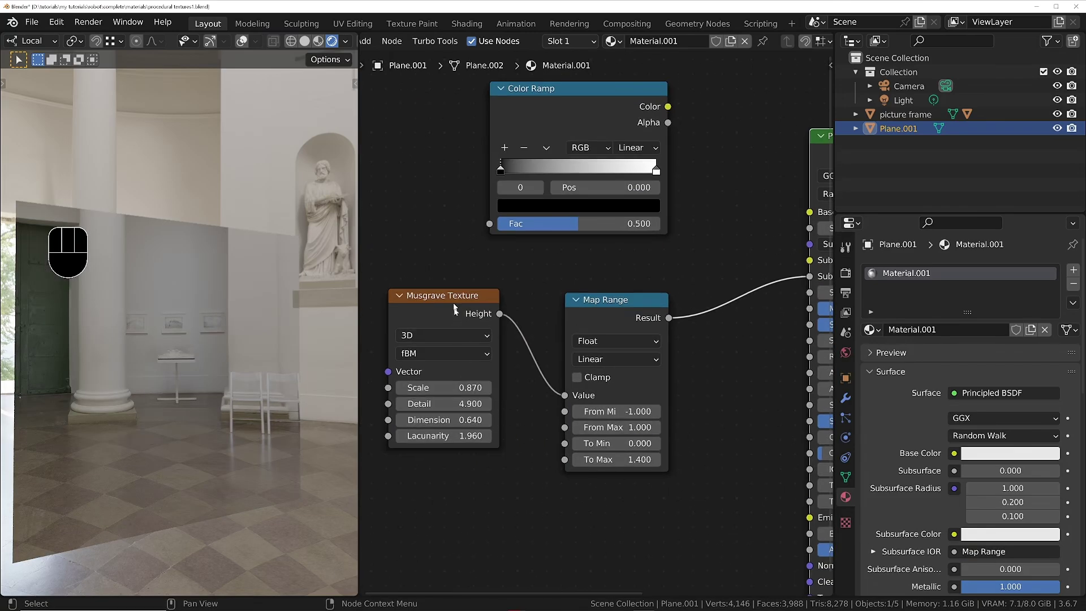
middle_click_drag(683, 336, 518, 379)
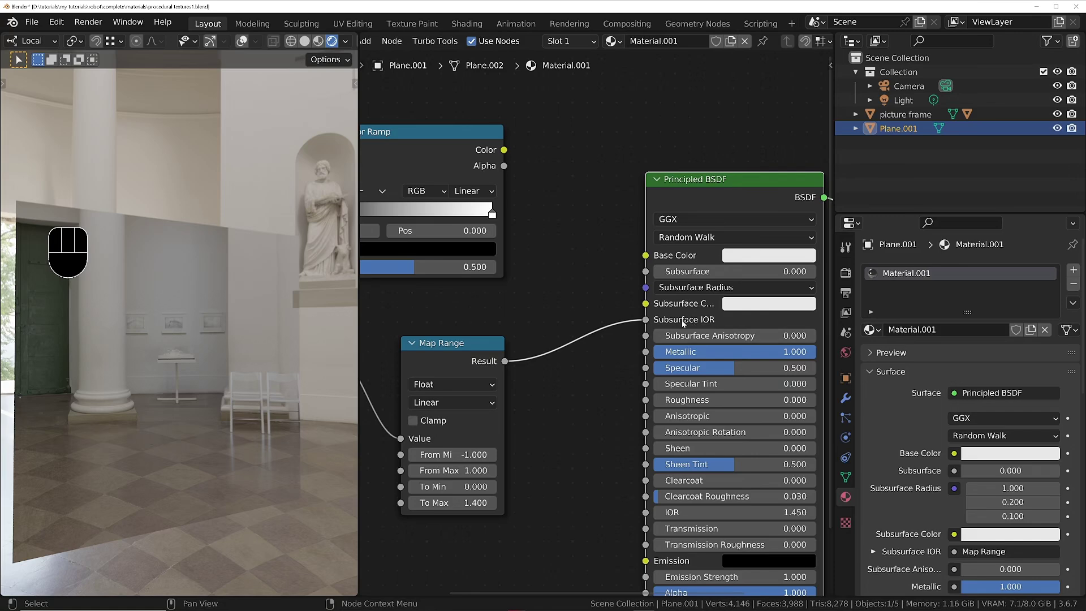
middle_click_drag(469, 500, 608, 462)
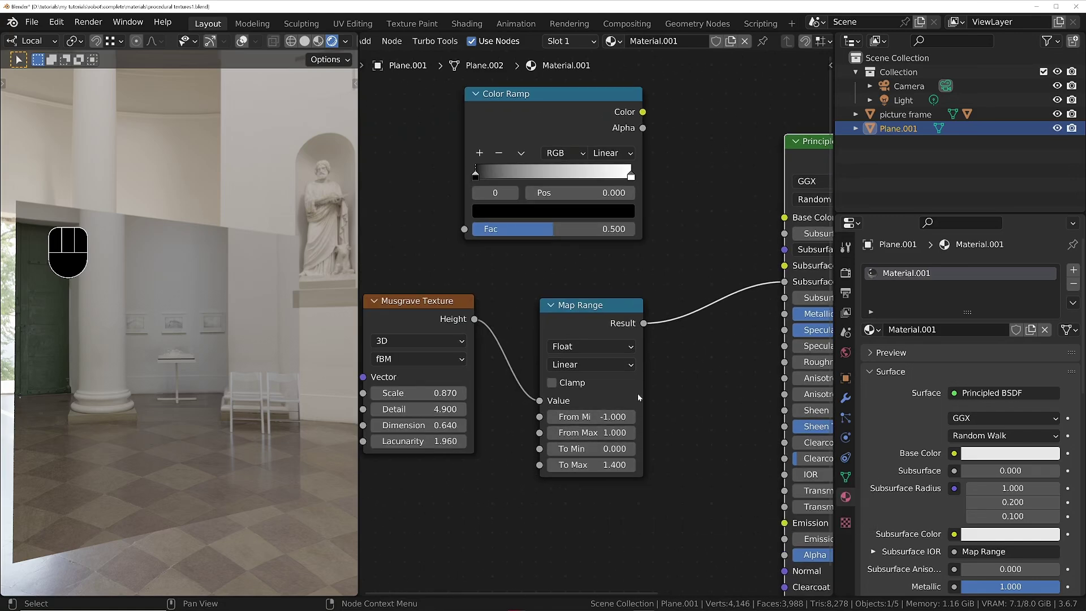
middle_click_drag(705, 357, 676, 390)
middle_click_drag(622, 358, 588, 303)
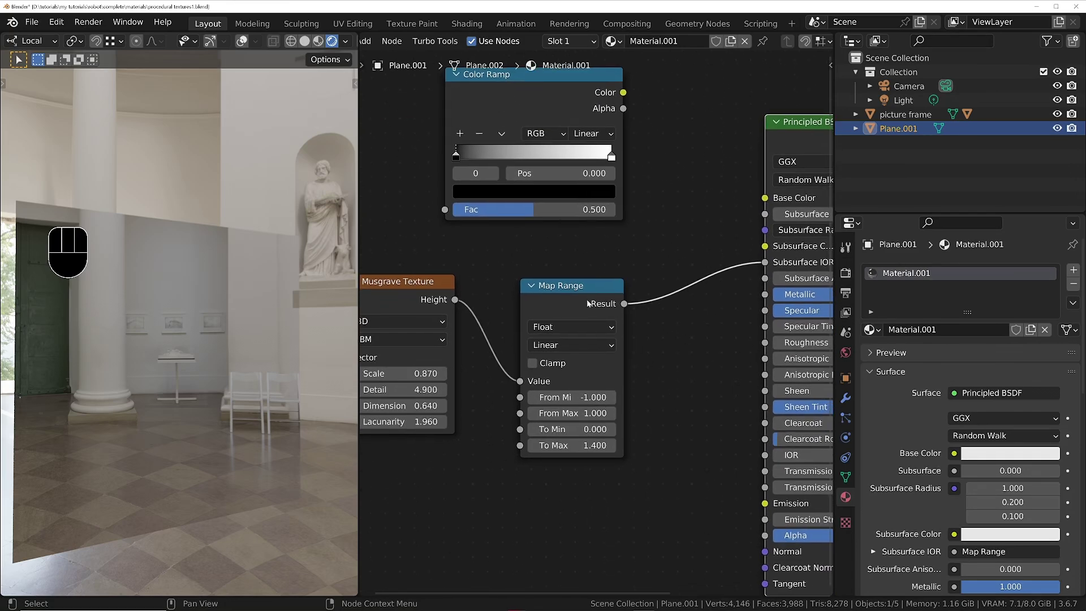
Delete the Map Range node and insert the Color Ramp on the link between the Musgrave Texture and the Principled BSDF
left_click_drag(588, 303, 608, 403, "alt")
key("x")
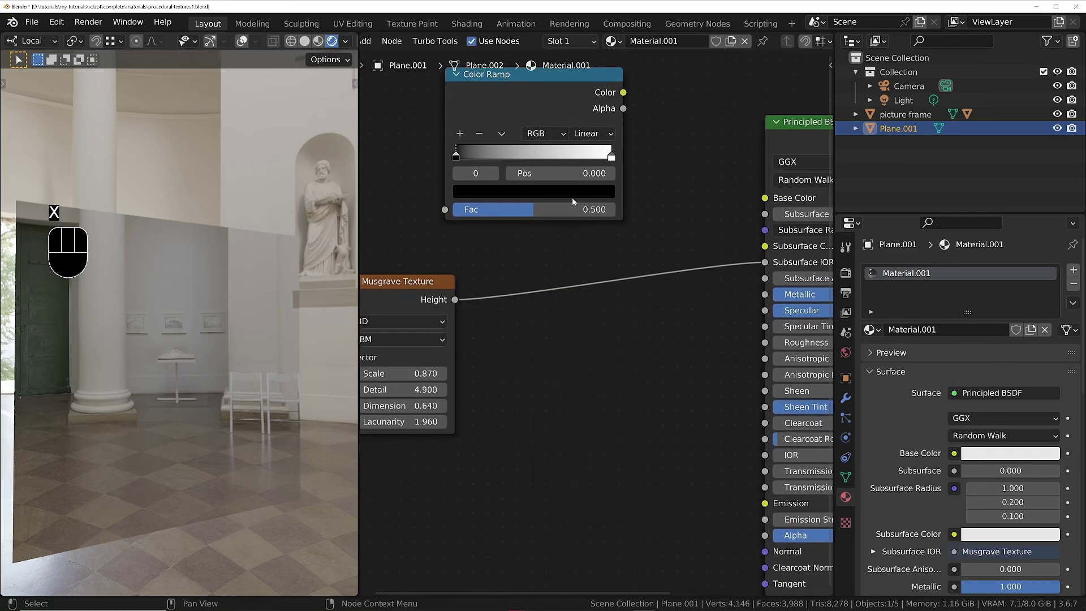
left_click(625, 233)
scroll(625, 233, "down", 2)
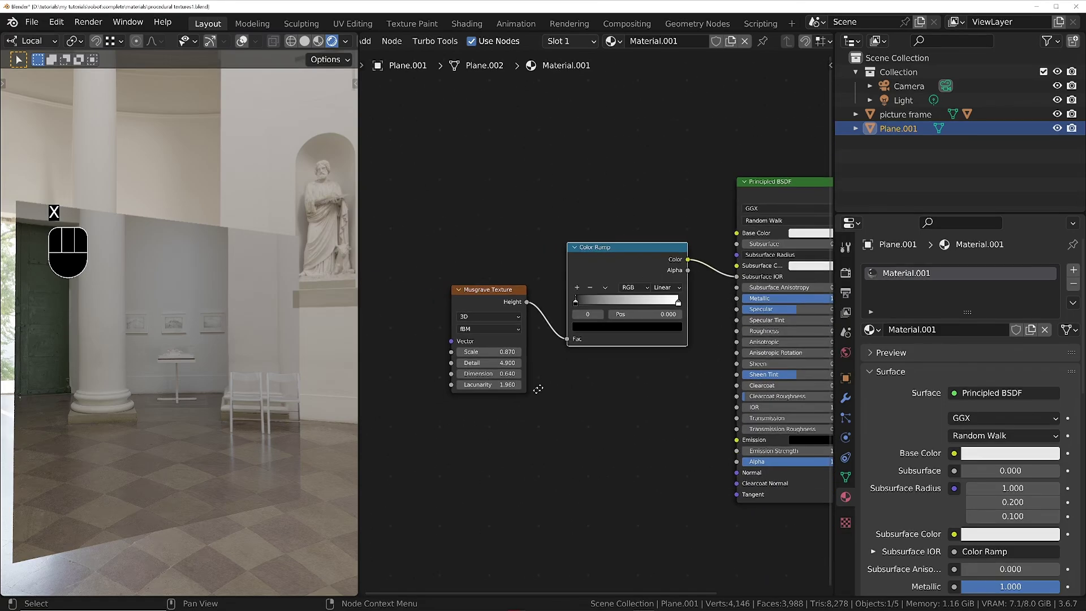
Move the Color Ramp's output link from the Principled BSDF's Subsurface IOR back to its Roughness
scroll(493, 353, "up", 2)
scroll(493, 353, "up", 1)
middle_click_drag(493, 353, 271, 396)
left_click_drag(651, 275, 650, 362)
middle_click_drag(650, 361, 584, 267)
scroll(584, 267, "up", 2)
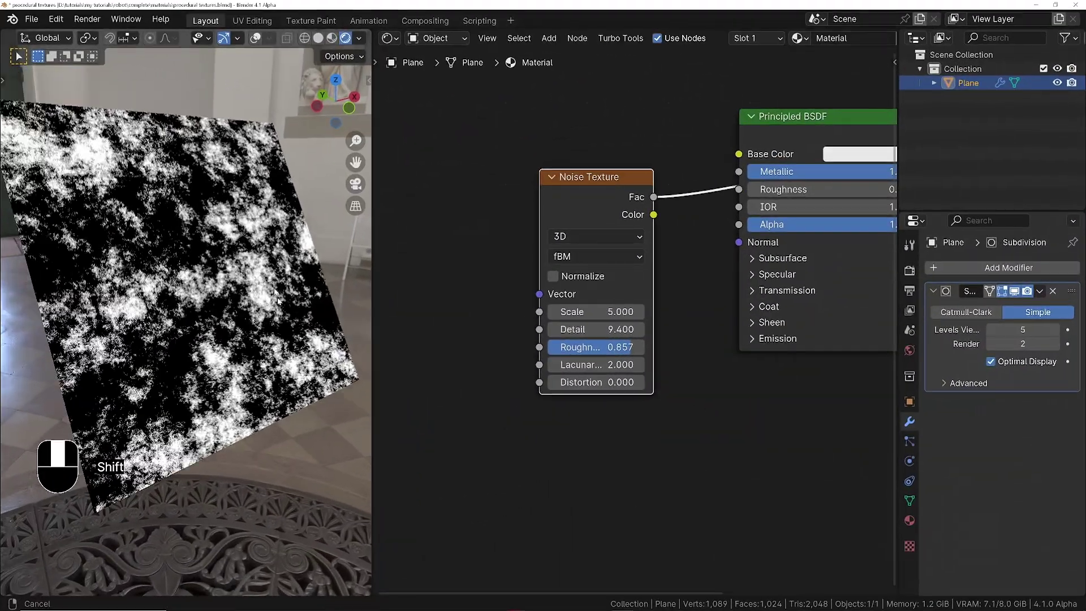
Reset the Noise Texture's Detail to 0 and connect its Fac output to the Principled BSDF's Roughness
key("BackSpace")
key("Home")
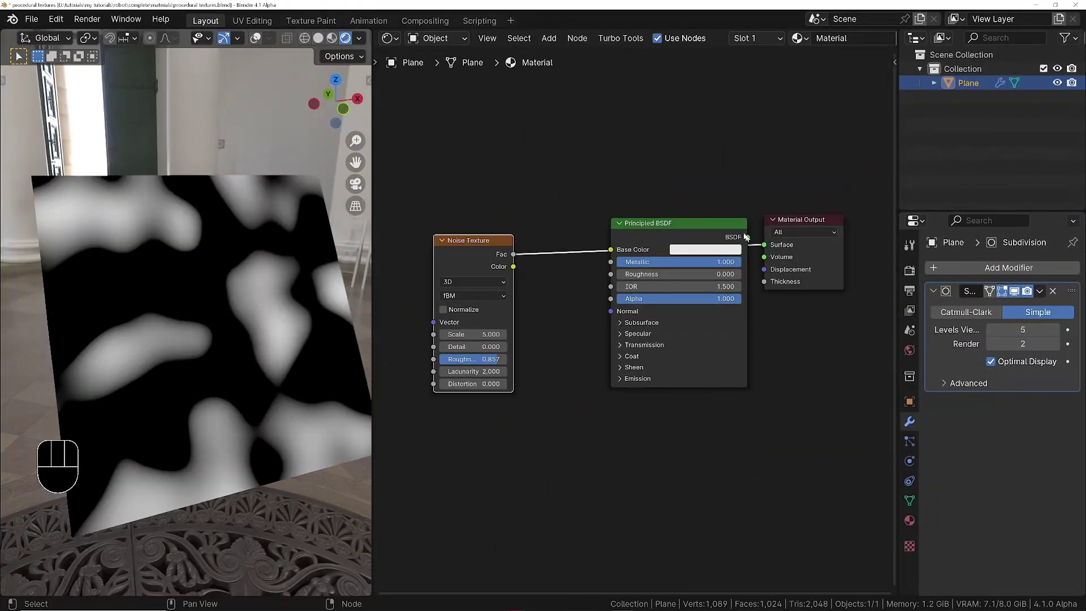
right_click_drag(523, 268, 512, 253, "ctrl")
left_click_drag(513, 254, 610, 274)
scroll(534, 300, "up", 2)
middle_click_drag(596, 290, 681, 312)
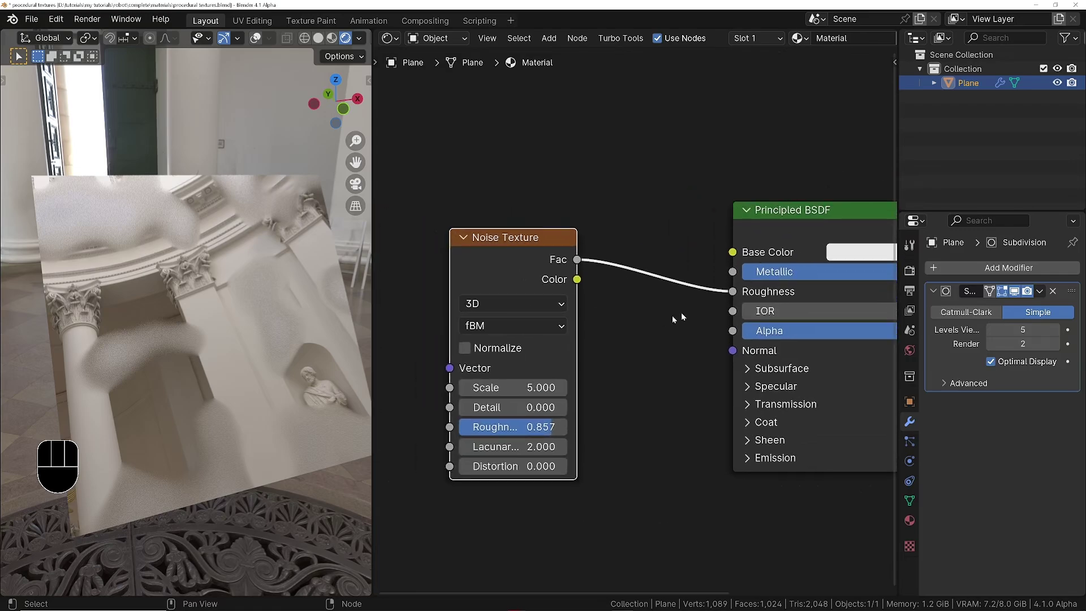
Preview the Noise Texture's raw output on the plane, then switch the output back to the Principled BSDF
middle_click_drag(172, 279, 123, 204)
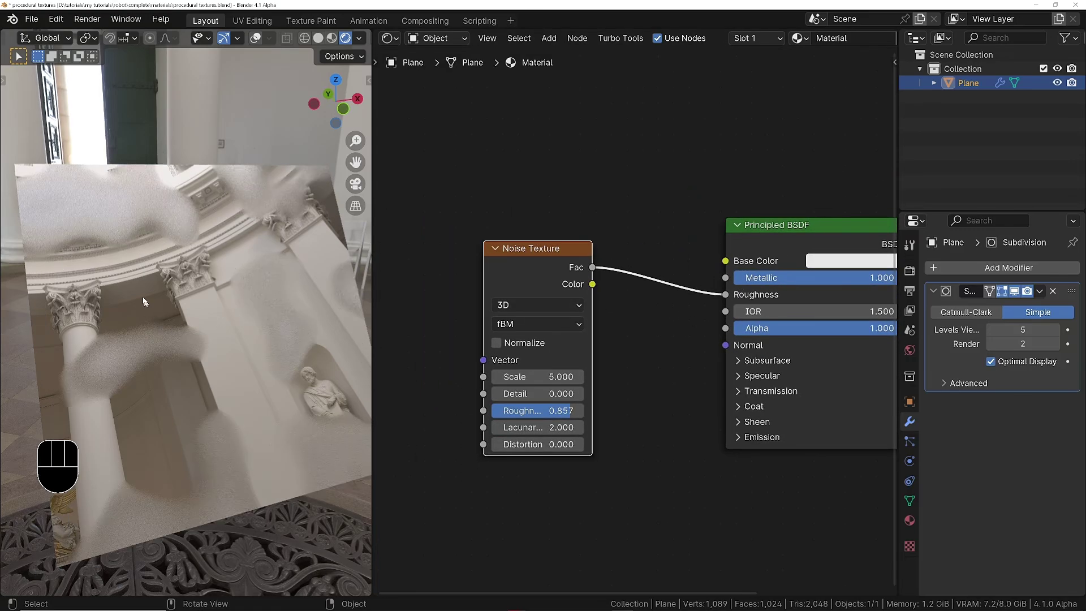
left_click(541, 251, "ctrl+shift")
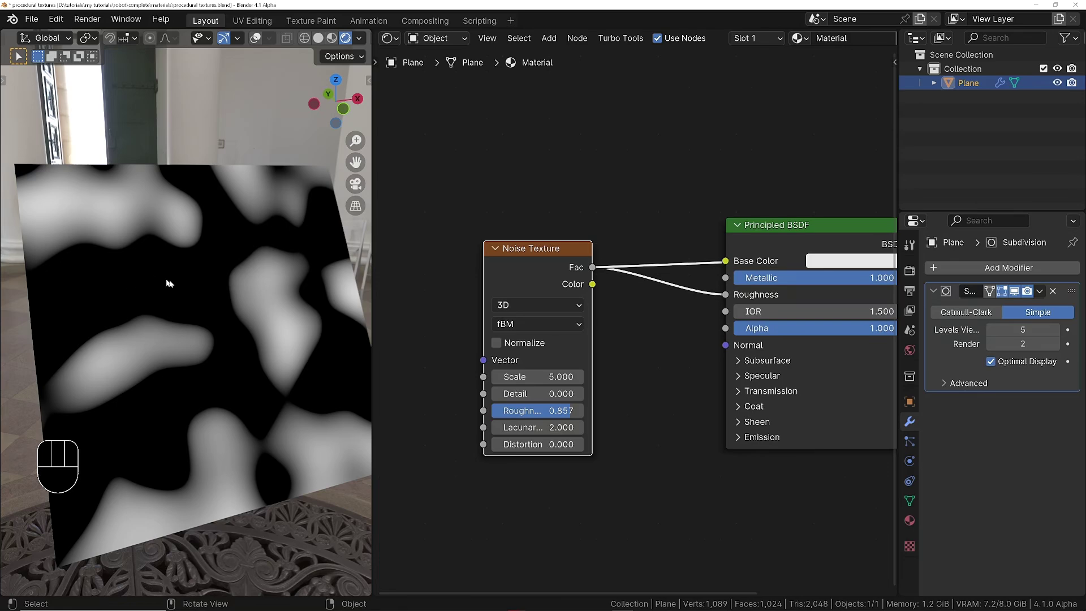
middle_click_drag(681, 285, 611, 270)
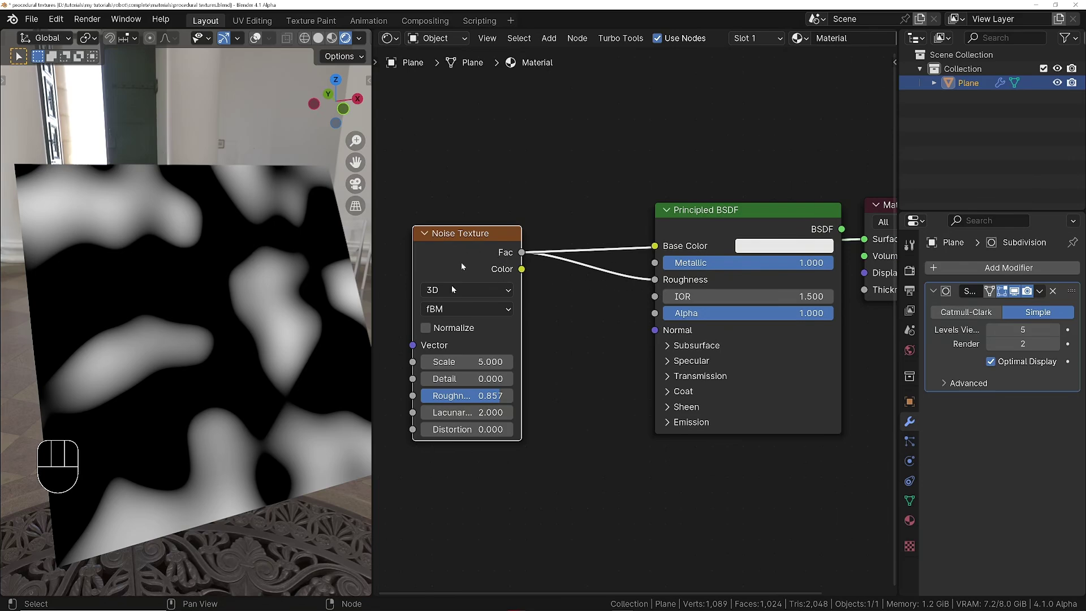
middle_click_drag(821, 221, 786, 230)
left_click(782, 223, "ctrl+shift")
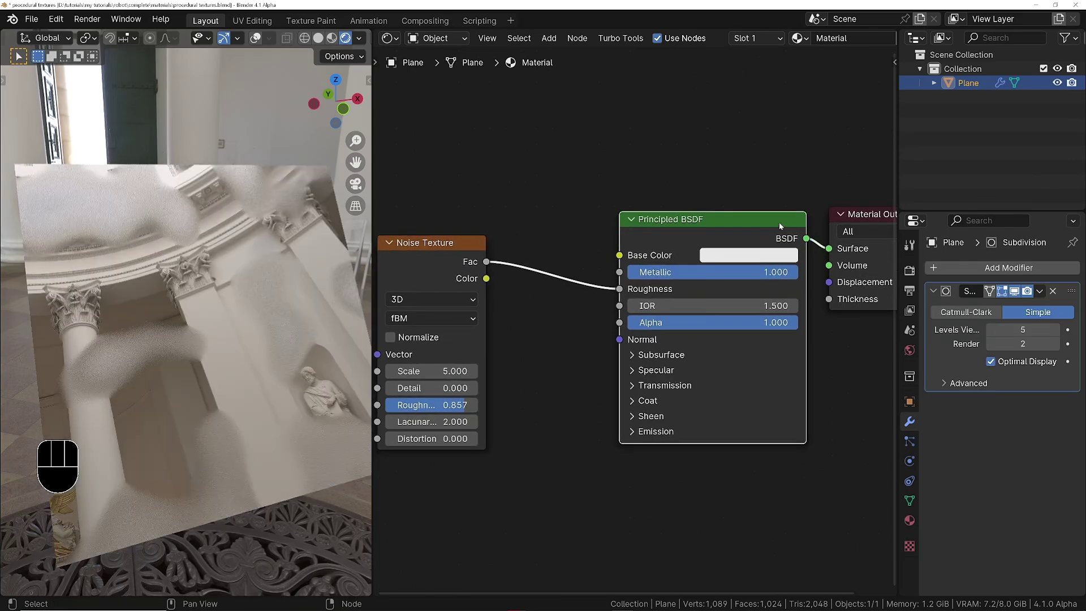
middle_click_drag(582, 307, 673, 304)
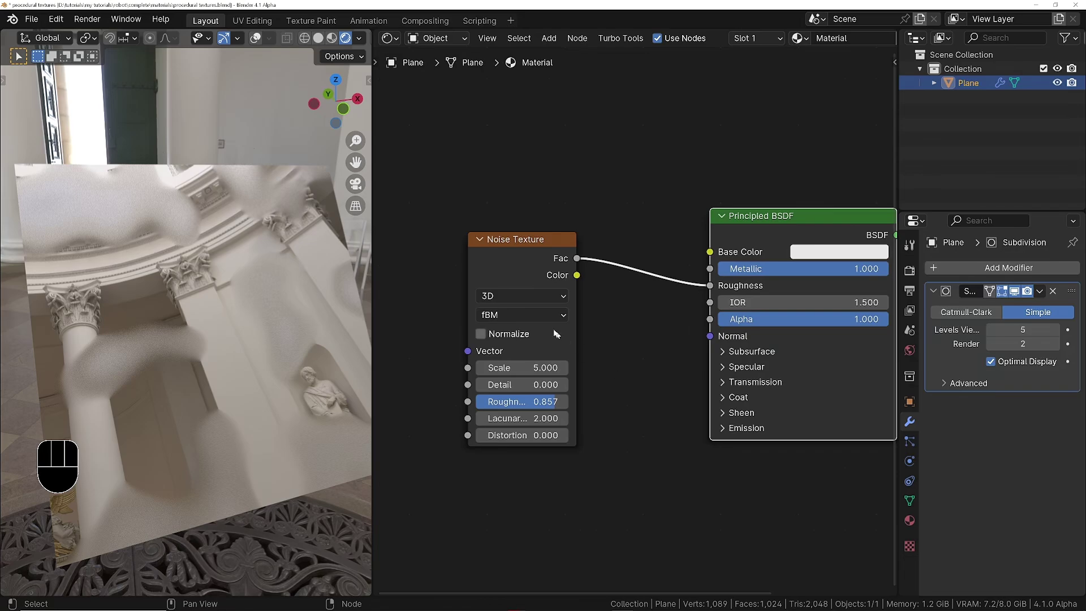
middle_click_drag(806, 298, 704, 327)
scroll(704, 327, "down", 2)
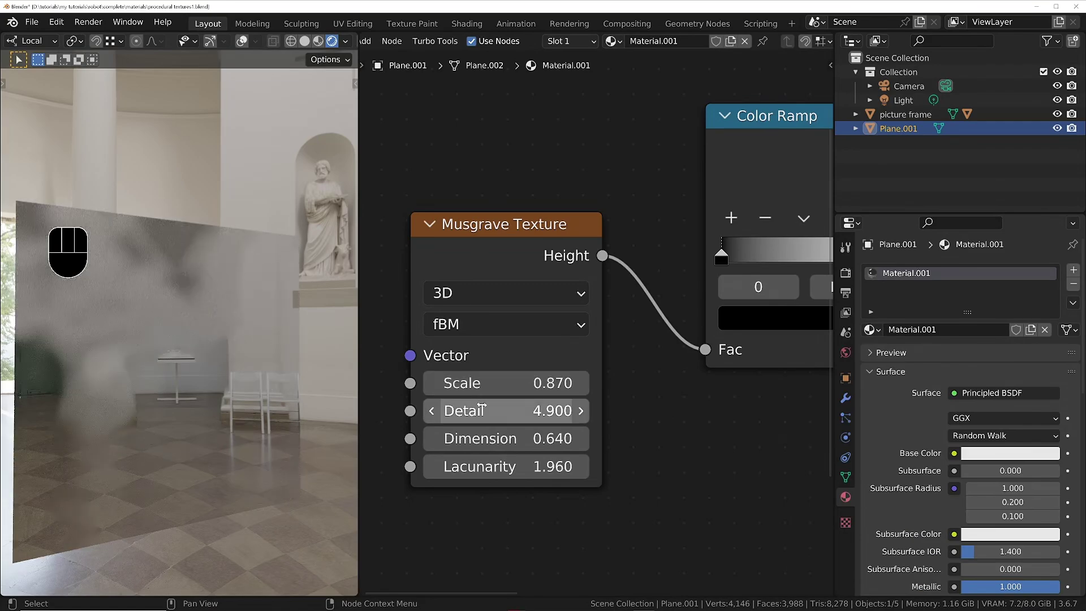
Set the Musgrave Texture's Detail to 12.4 and its Dimension to 0
left_click_drag(485, 410, 458, 438)
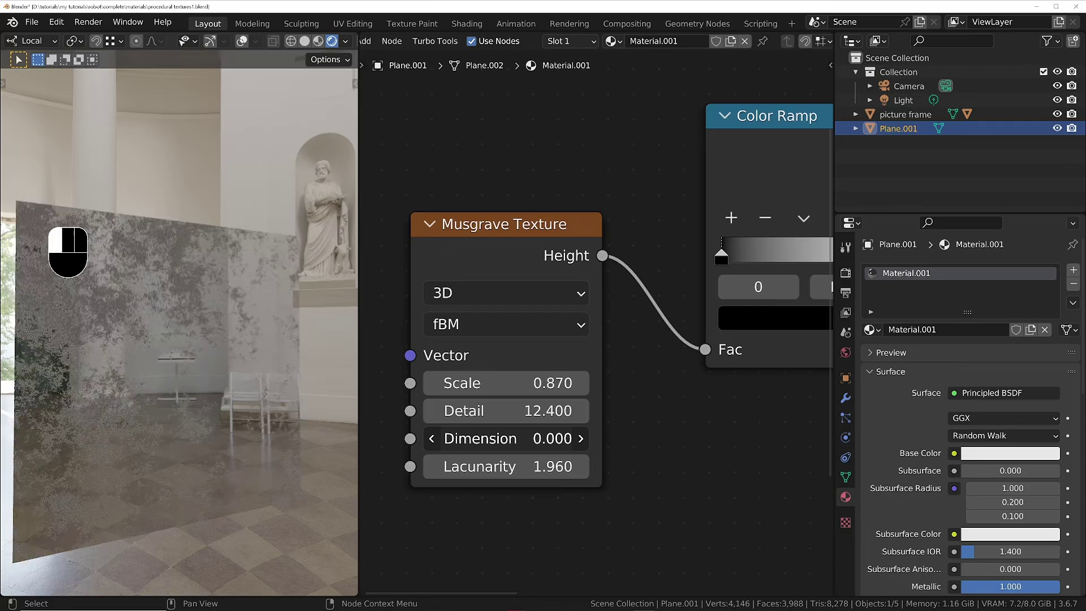
middle_click_drag(204, 383, 228, 379)
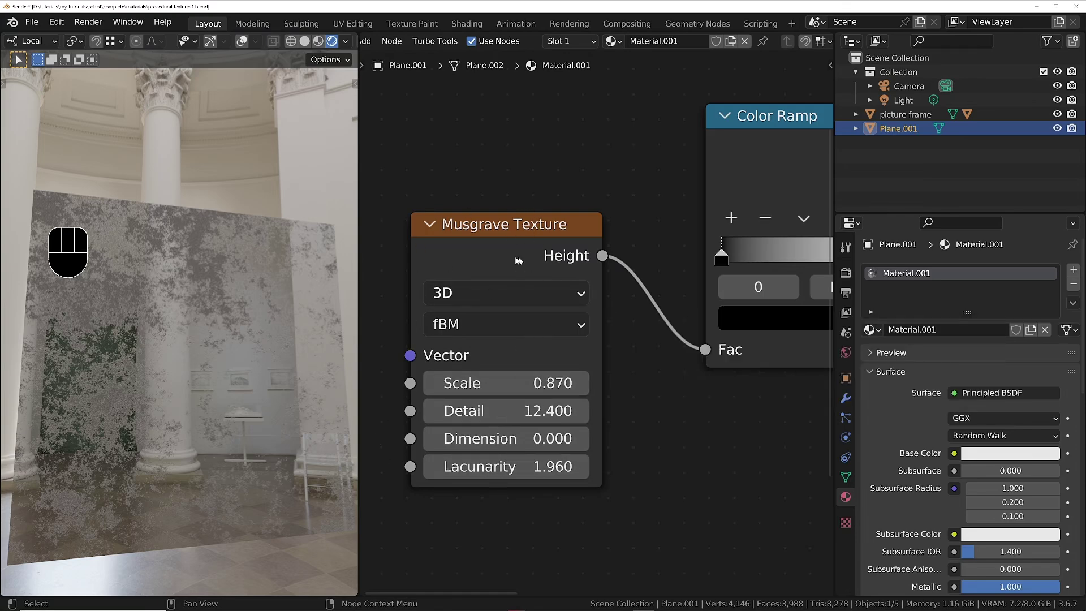
Move the Musgrave Texture and Color Ramp nodes away from the Principled BSDF to make room between them
scroll(585, 241, "down", 5)
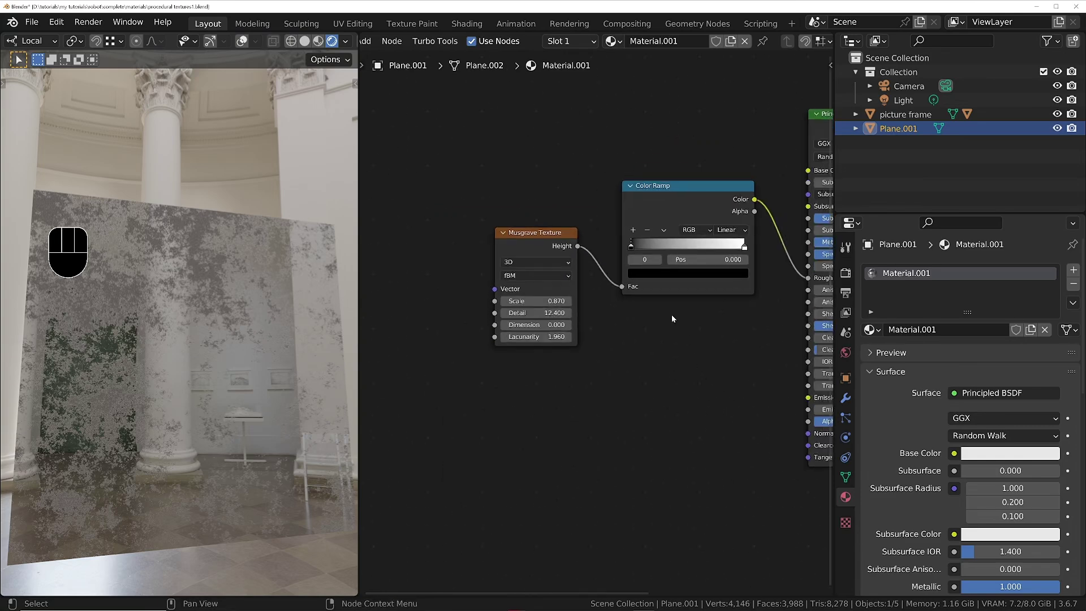
middle_click_drag(672, 318, 630, 355)
left_click_drag(495, 187, 631, 327)
key("g")
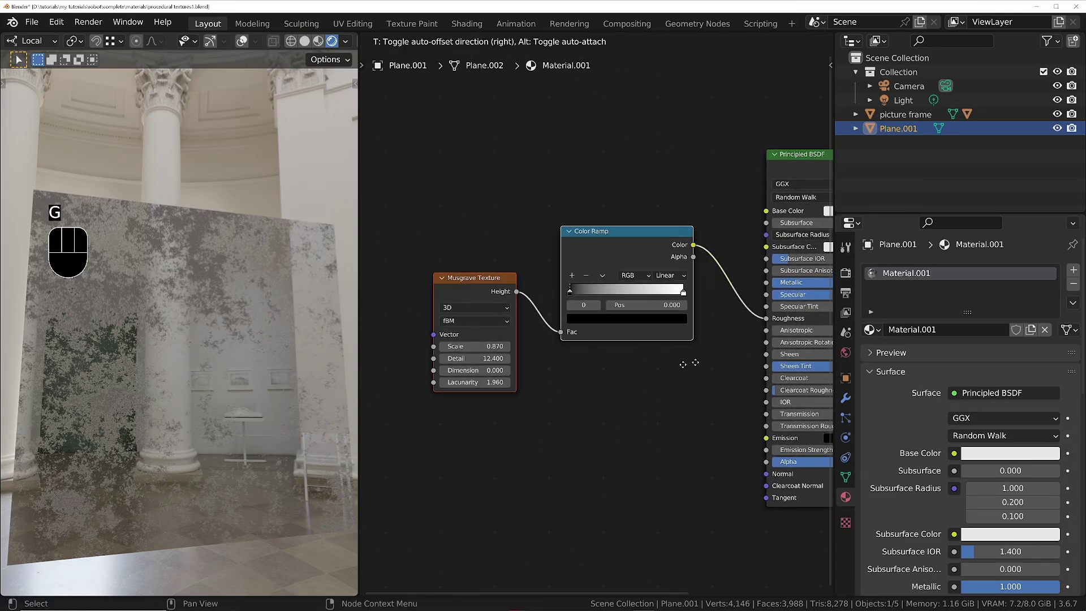
left_click(621, 373)
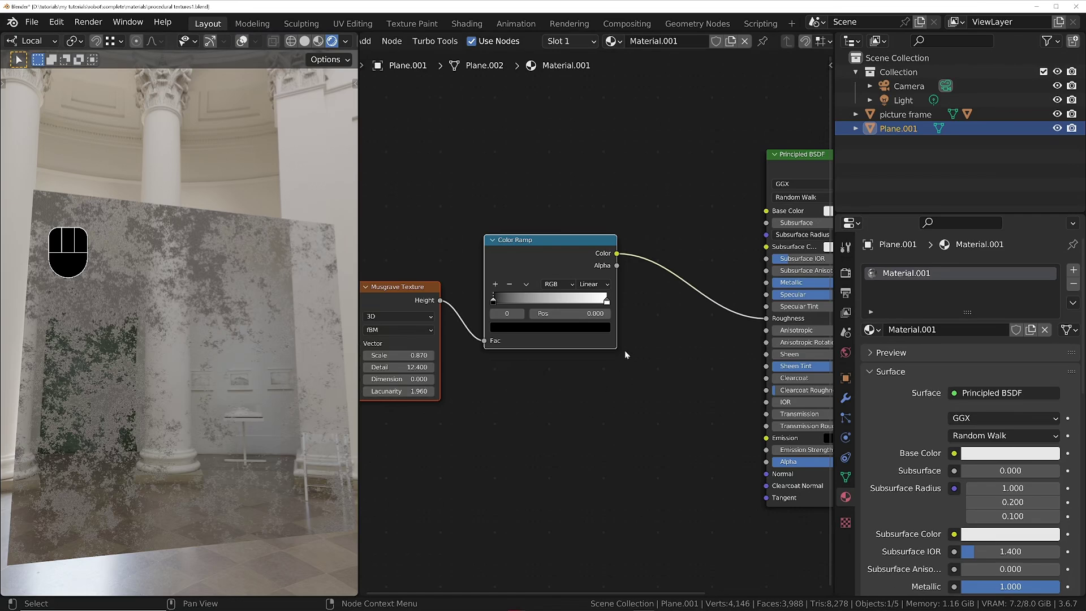
middle_click_drag(625, 354, 647, 353)
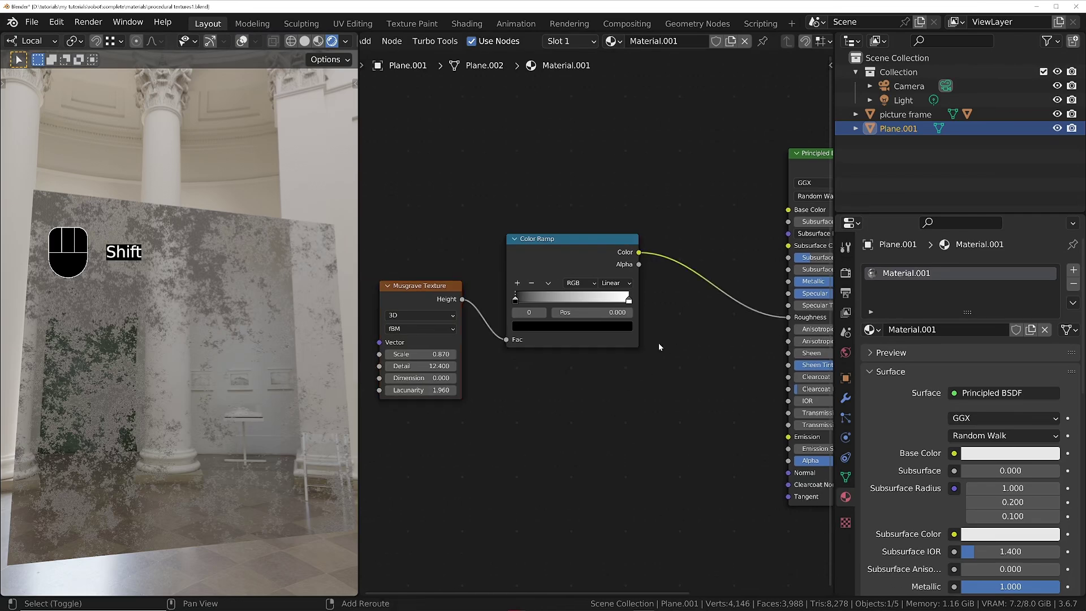
Insert a Mix Color node on the link between the Color Ramp and the Principled BSDF's Roughness
key("shift+a")
type("mix")
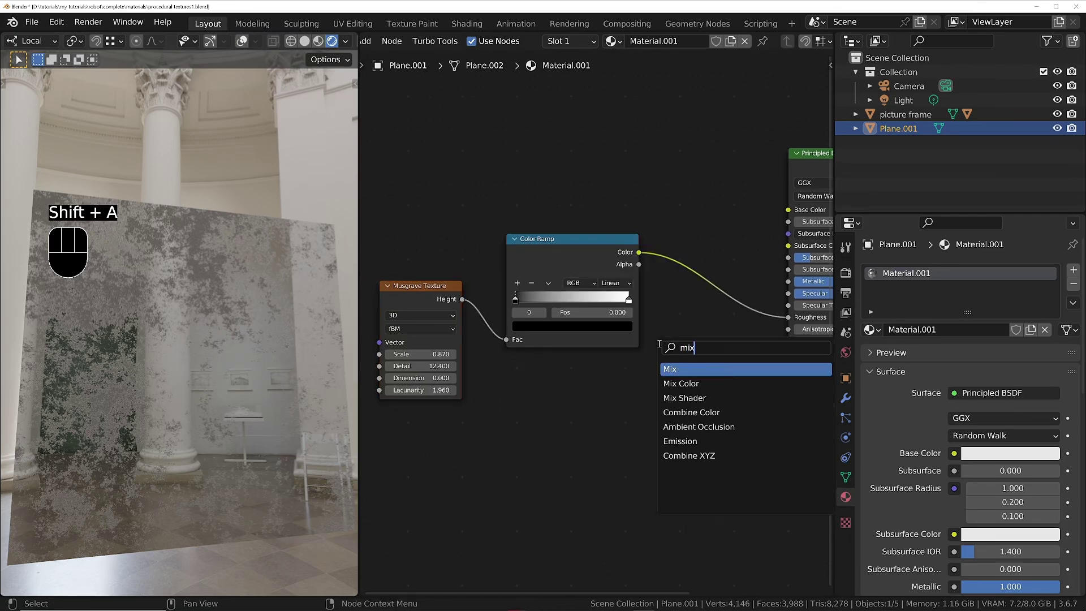
key("Down")
key("Return")
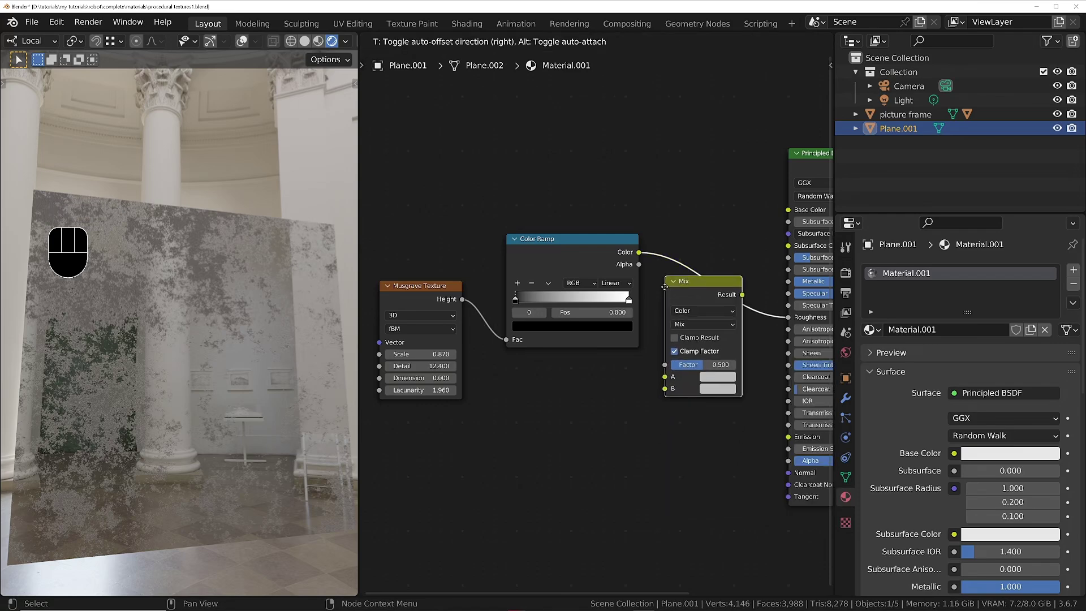
left_click(664, 286)
Set the Mix node's B colour to black and check its colour values
scroll(714, 368, "up", 2)
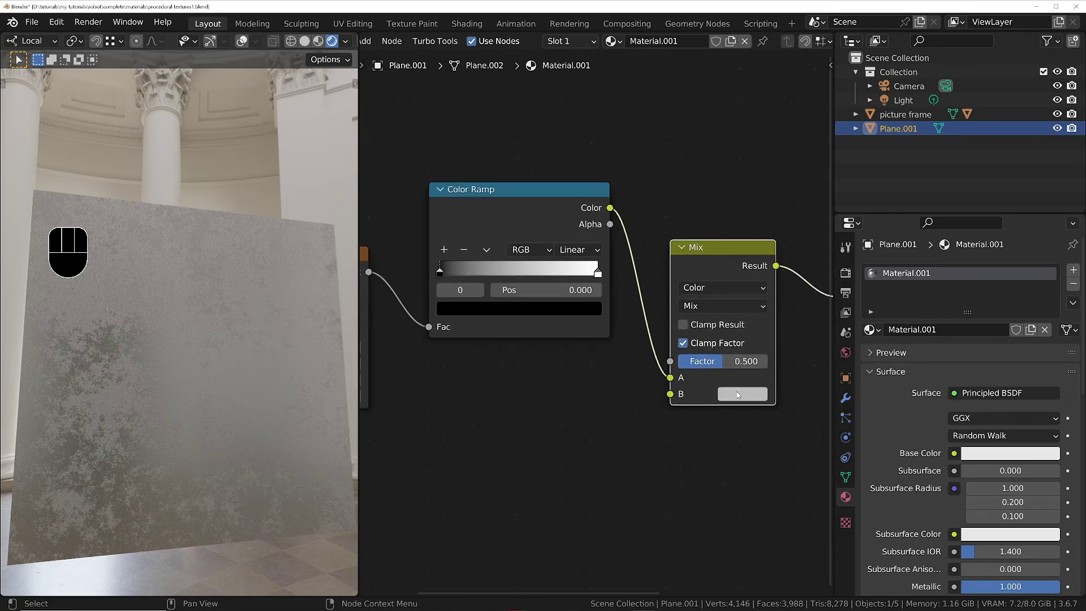
left_click(736, 393)
left_click_drag(846, 217, 846, 288)
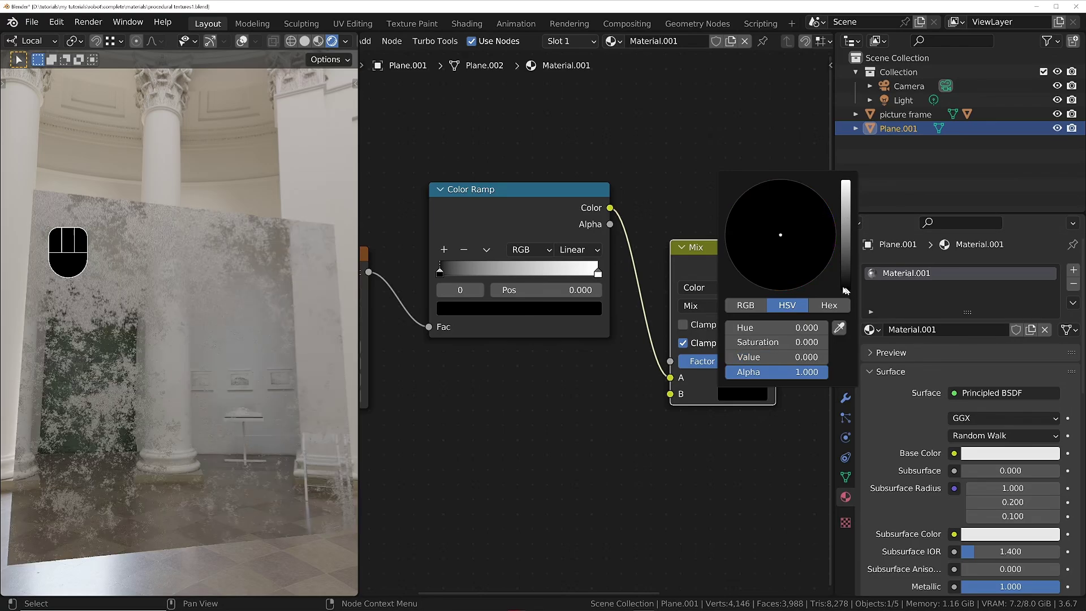
scroll(678, 422, "up", 1)
scroll(771, 353, "up", 2)
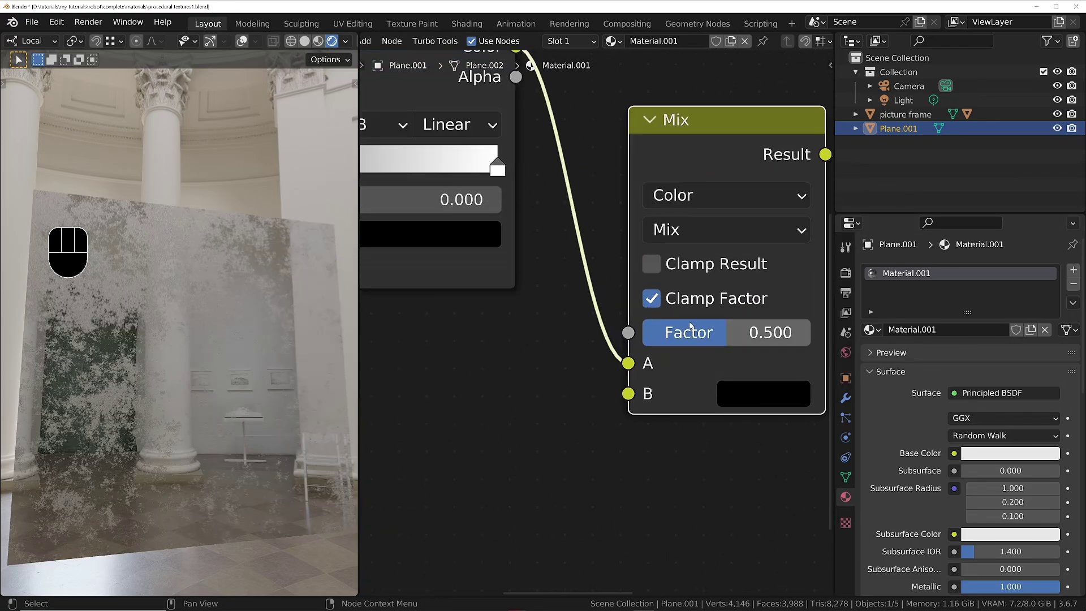
scroll(661, 402, "down", 5)
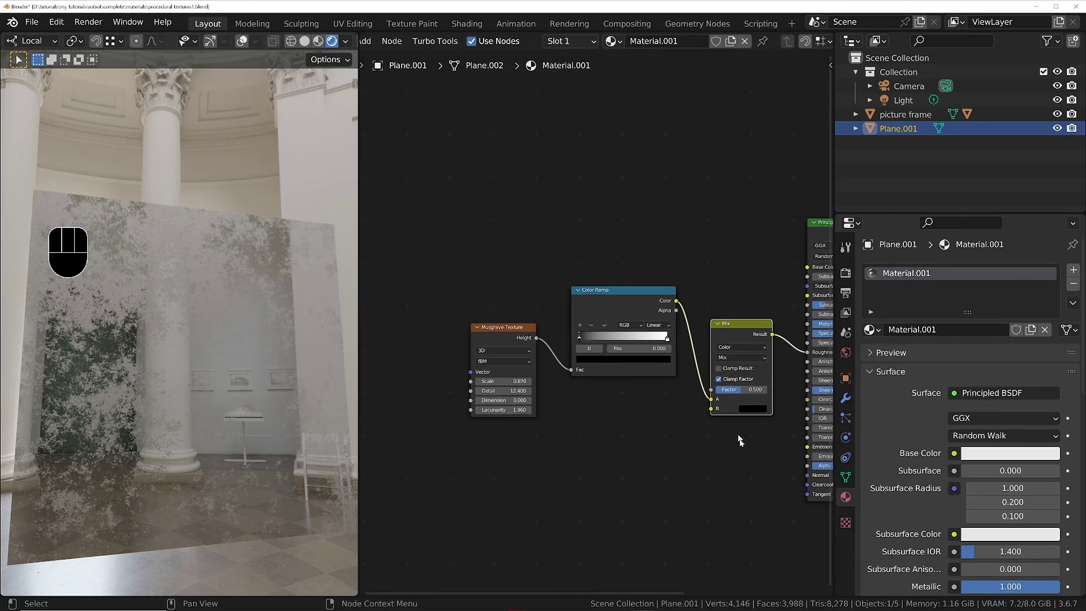
scroll(739, 440, "up", 4)
left_click(708, 376)
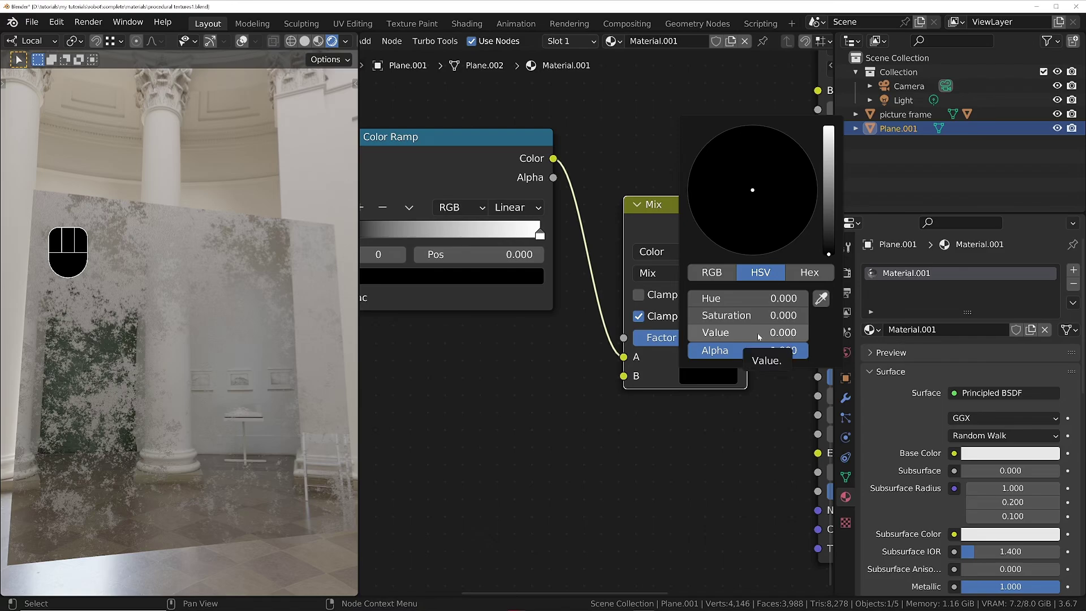
middle_click_drag(778, 375, 614, 442)
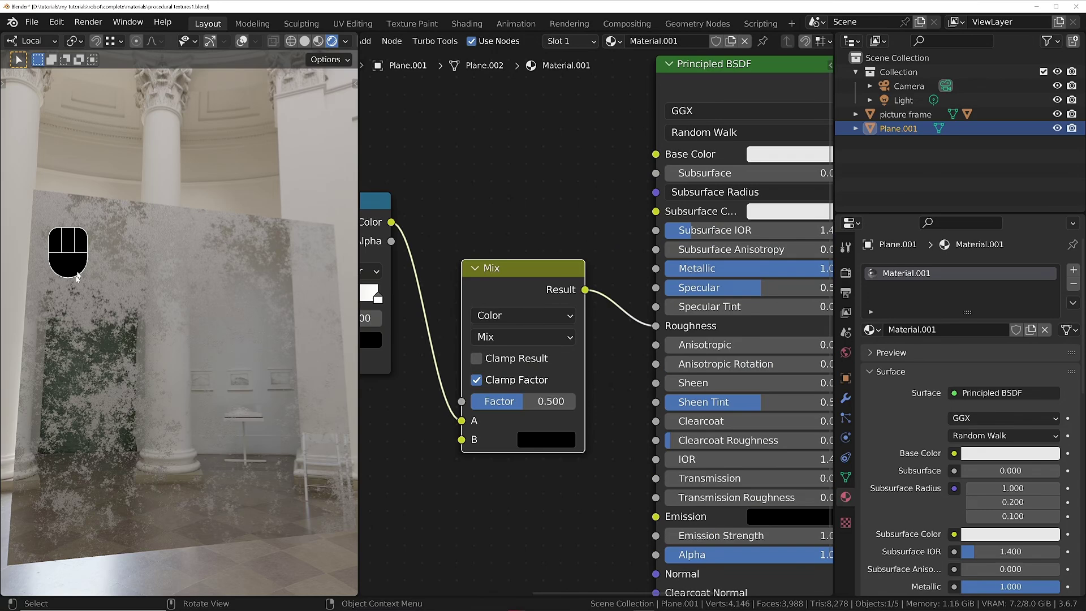
Try the Mix node's Factor at 0 and at 1 to compare the effect on the plane's roughness
middle_click_drag(447, 450, 535, 438)
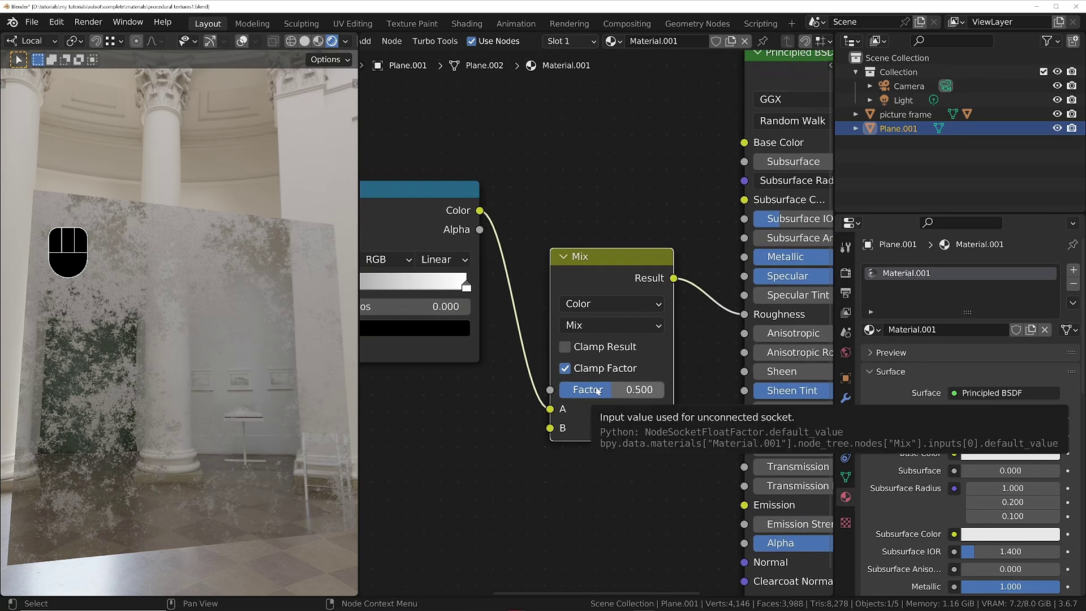
left_click_drag(596, 390, 559, 392)
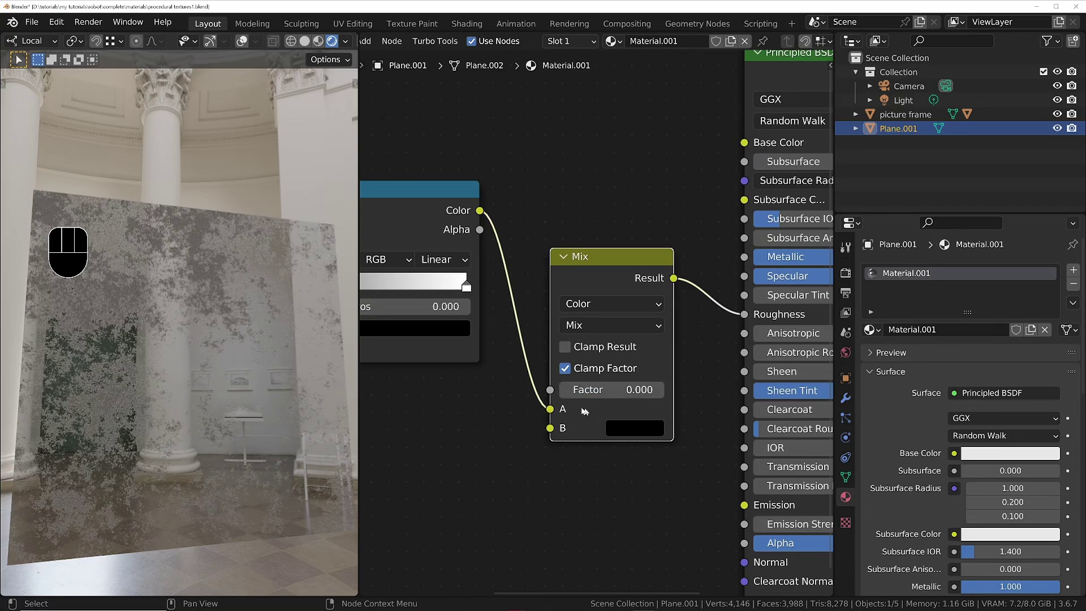
middle_click_drag(486, 430, 665, 428)
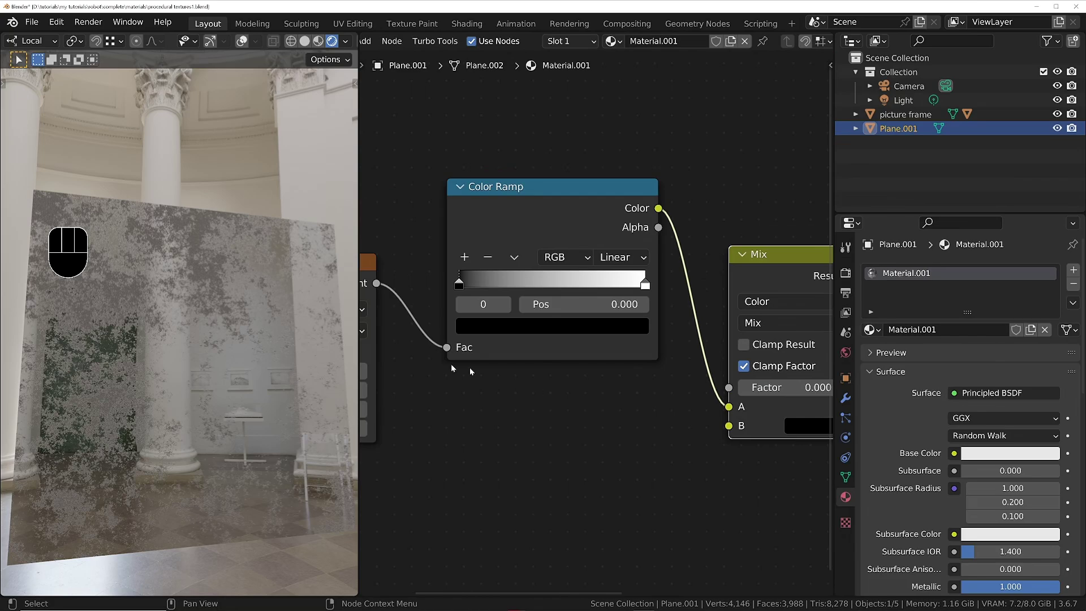
middle_click_drag(758, 396, 597, 396)
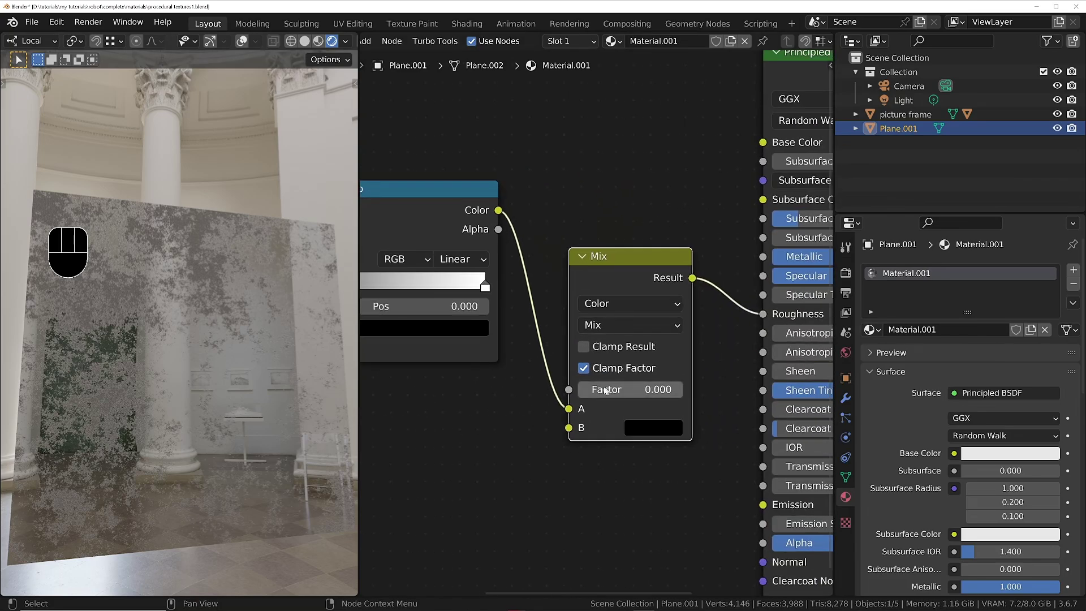
left_click_drag(628, 389, 651, 416)
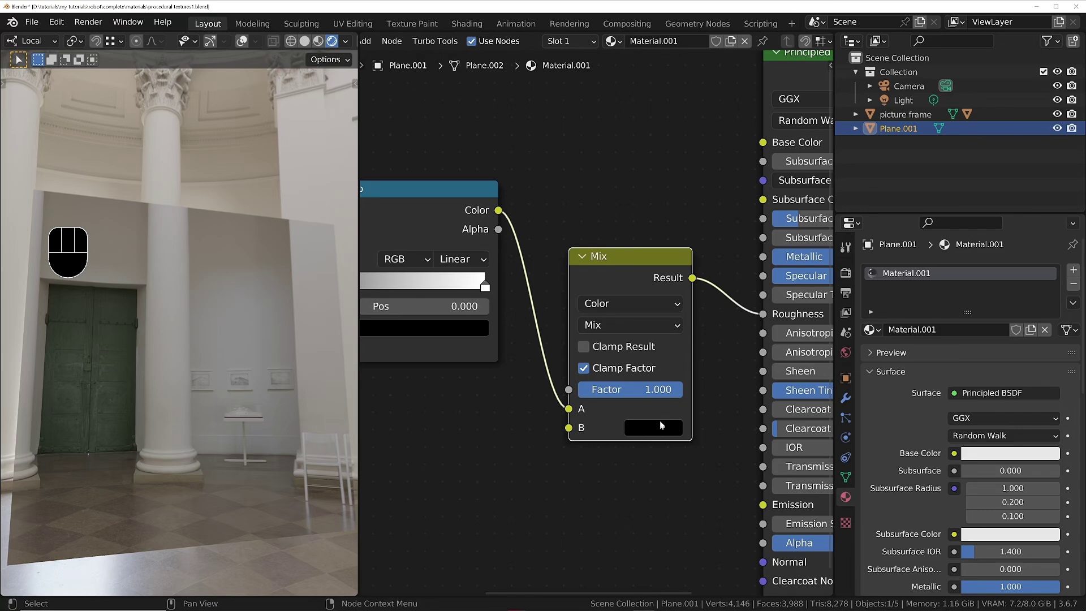
middle_click_drag(780, 313, 681, 347)
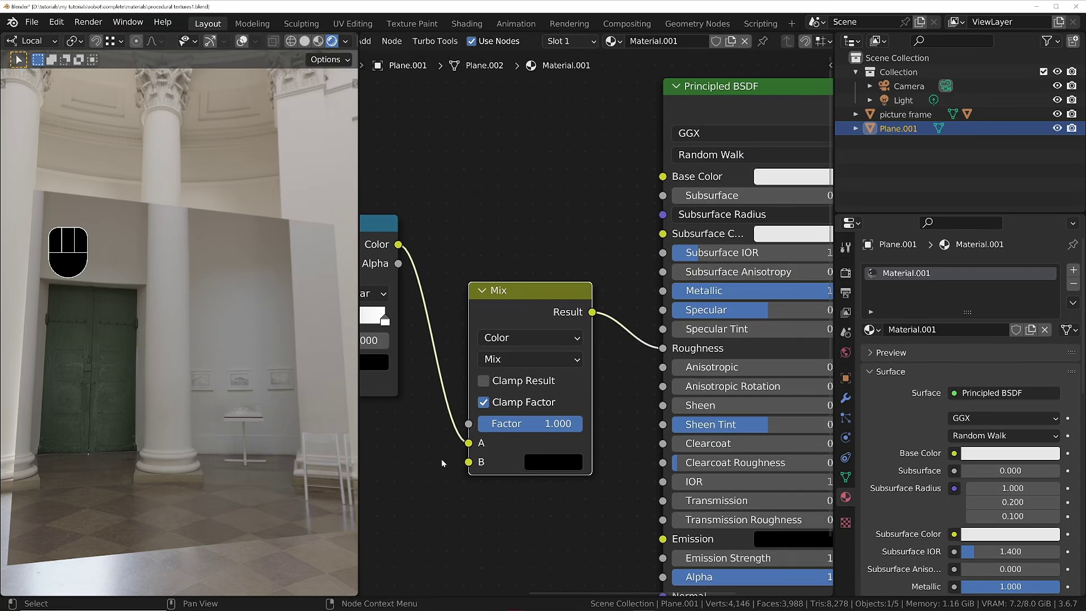
middle_click_drag(443, 462, 629, 400)
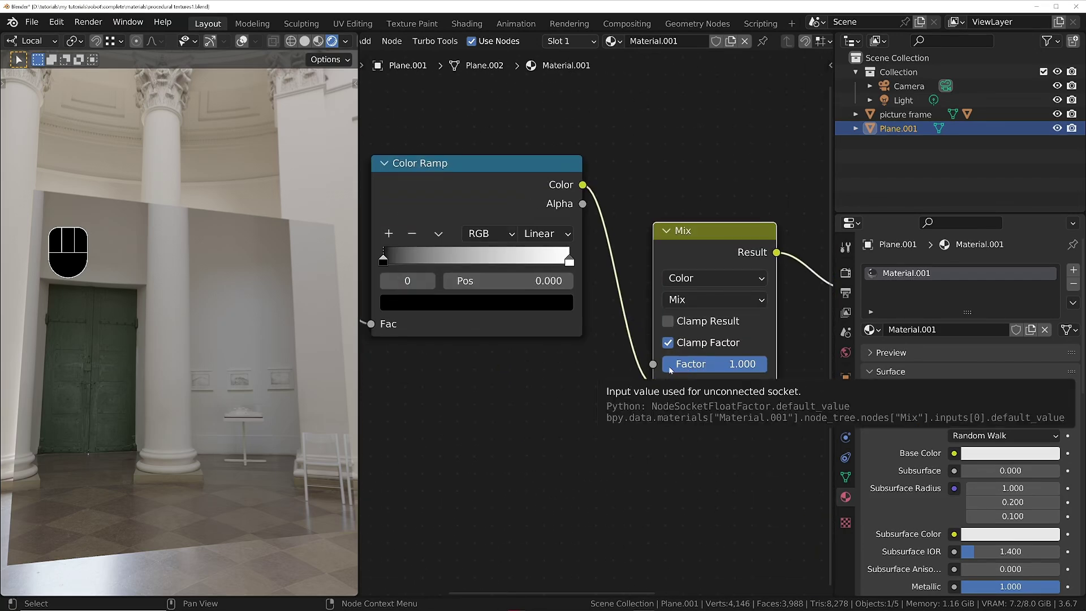
Add a Noise Texture node and place it below the Color Ramp
scroll(577, 456, "down", 2)
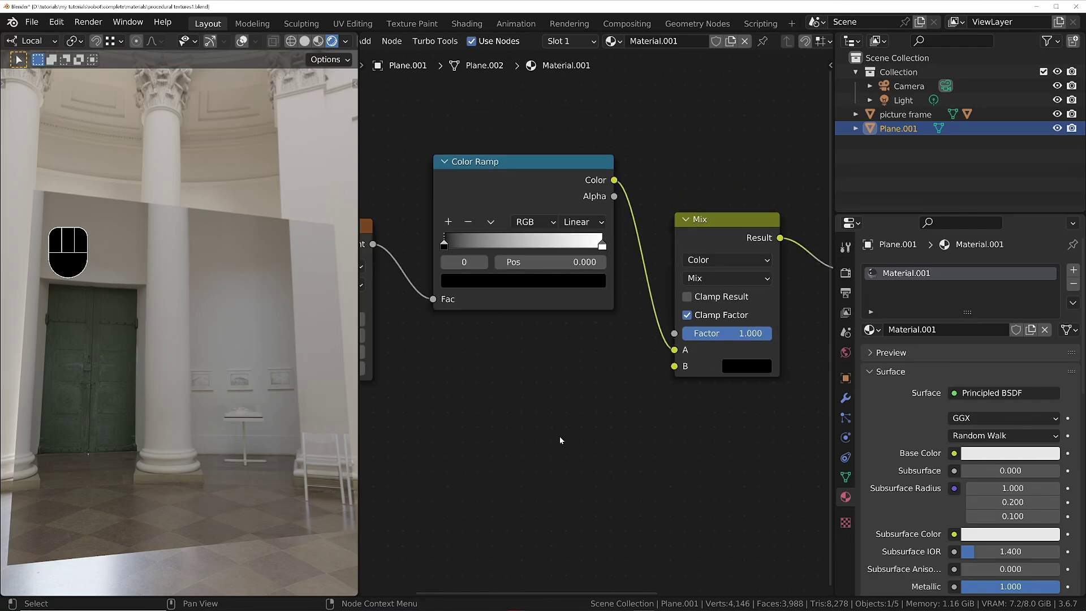
key("shift+a")
mouse_move(561, 440)
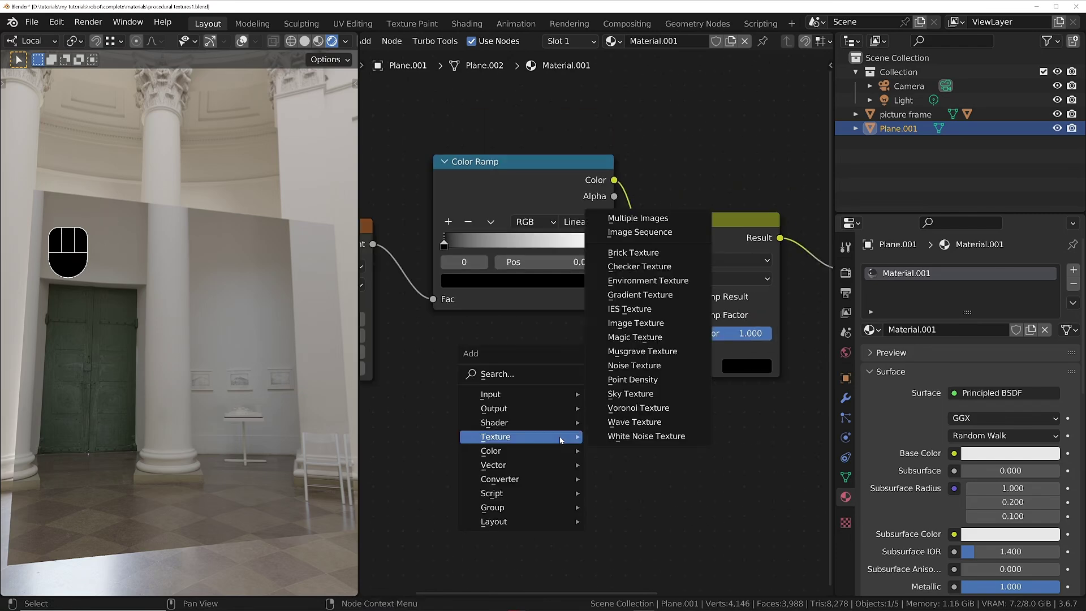
left_click(634, 366)
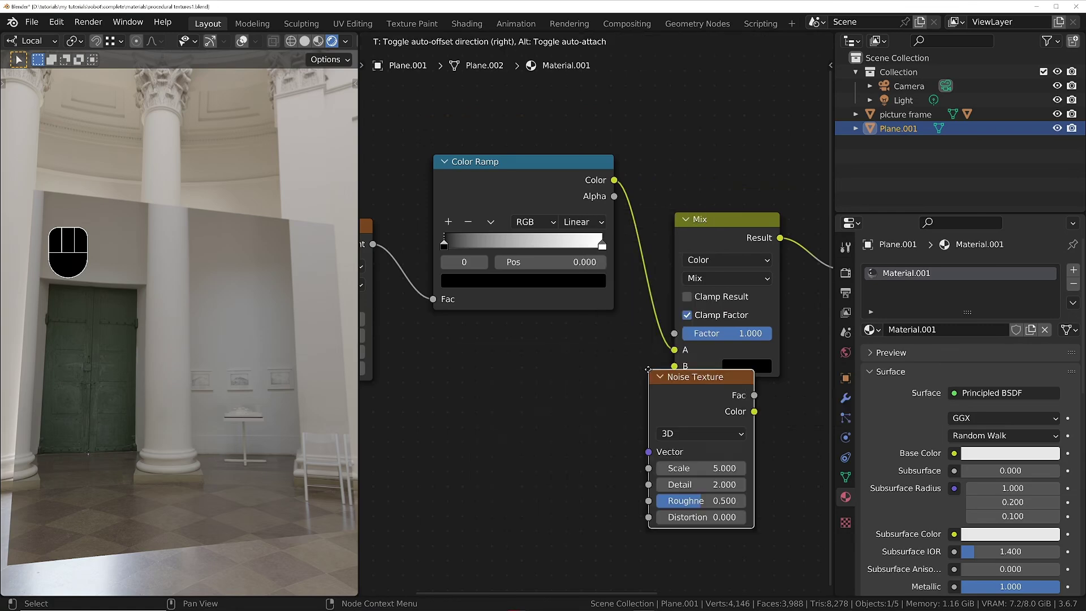
left_click(475, 382)
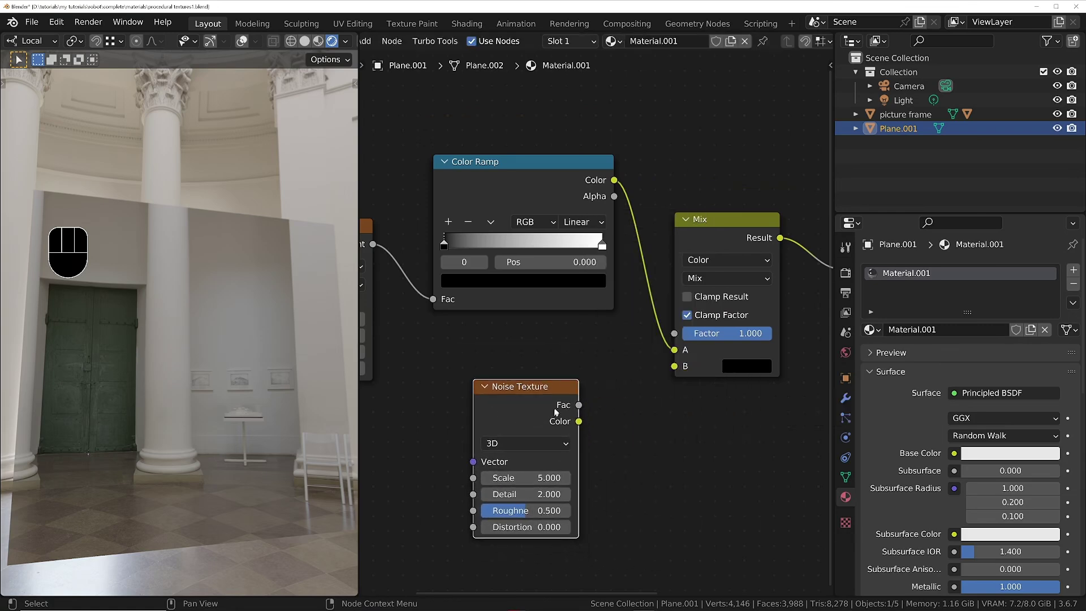
Preview the Noise Texture on the plane and set its Scale to 2.7, with Detail and Roughness at 0
scroll(533, 409, "down", 1)
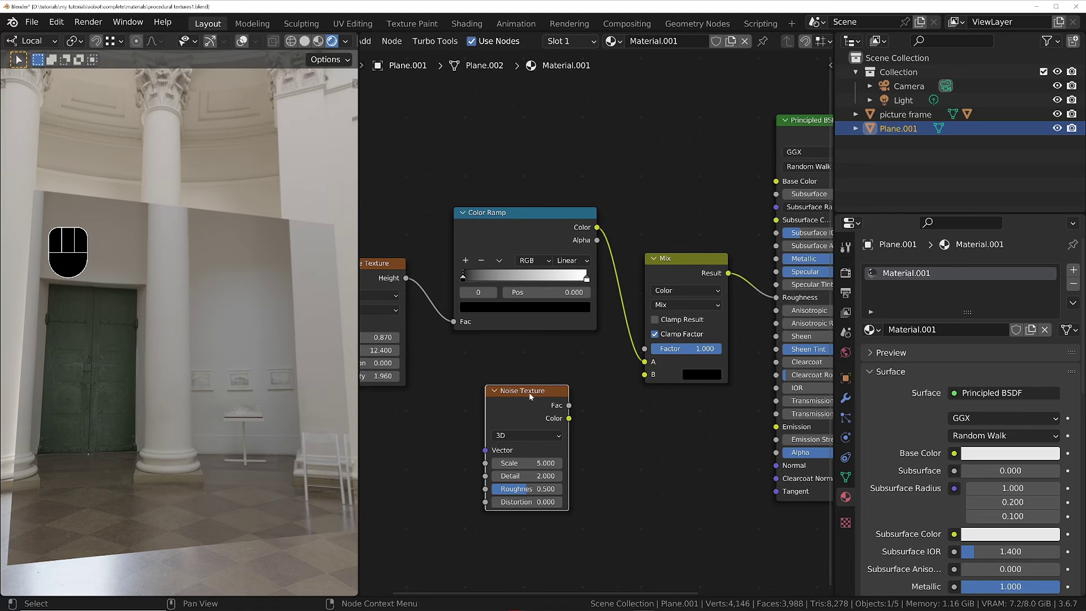
scroll(530, 399, "down", 1)
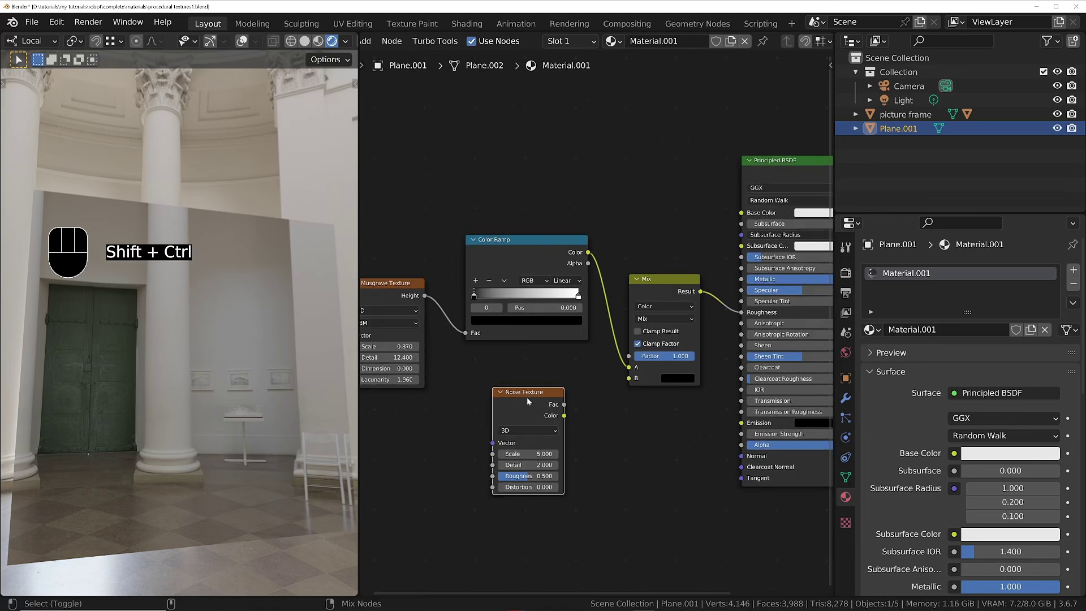
left_click(529, 397, "ctrl+shift")
left_click_drag(531, 393, 450, 425)
left_click_drag(446, 486, 430, 513)
middle_click_drag(612, 354, 594, 367)
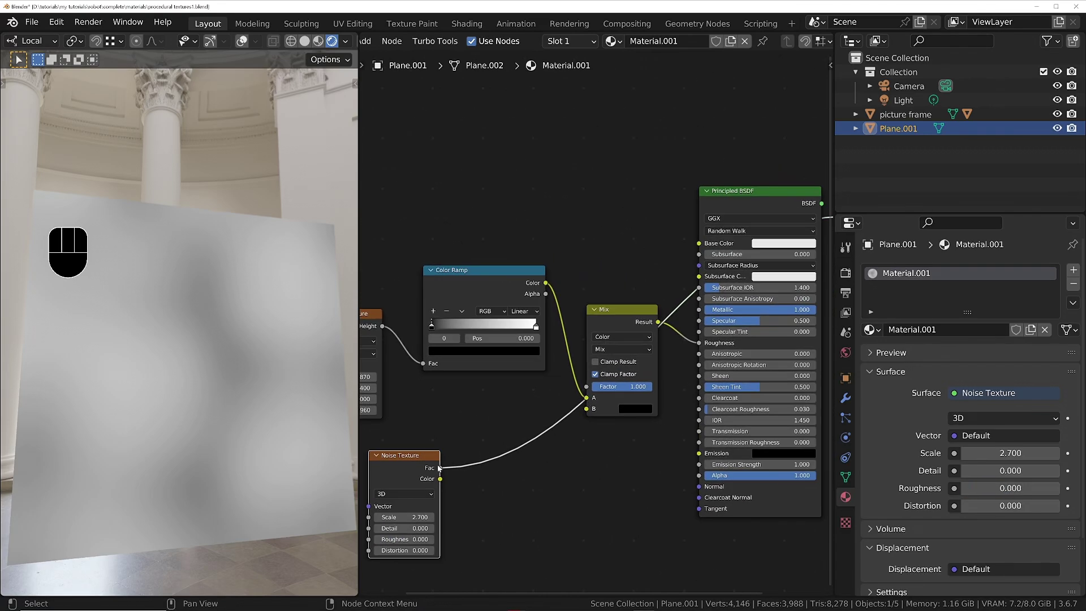
Connect the Noise Texture's Fac output to the Mix node's Factor and preview the Mix result on the plane
left_click_drag(442, 469, 588, 390)
middle_click_drag(622, 338, 534, 357)
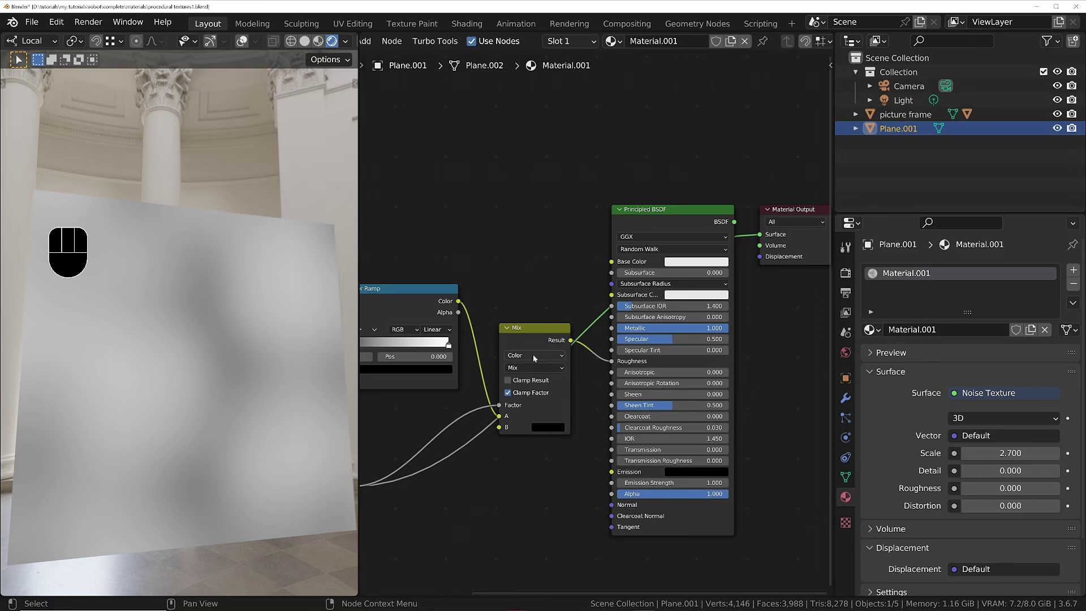
left_click(530, 332, "ctrl+shift")
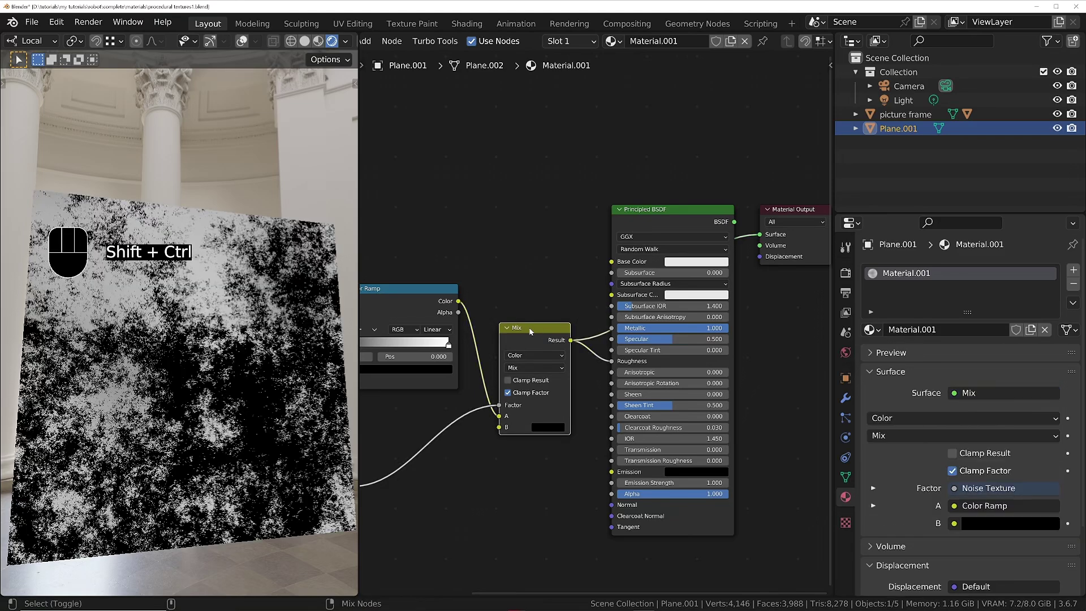
middle_click_drag(488, 401, 654, 348)
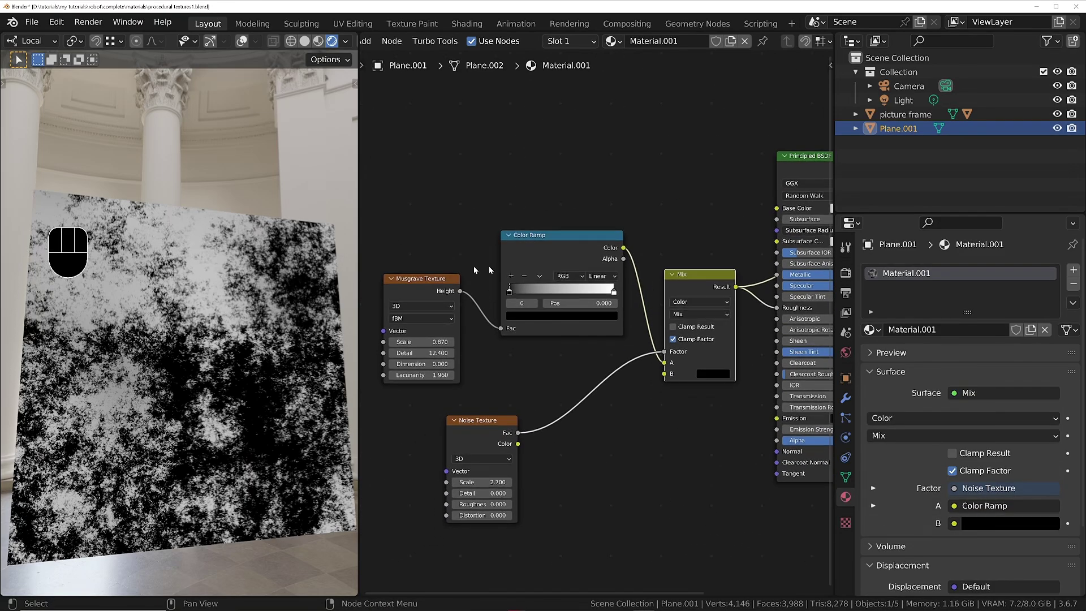
Move the Noise Texture node further from the Mix node and compare its preview with the Mix result
left_click_drag(469, 437, 437, 435)
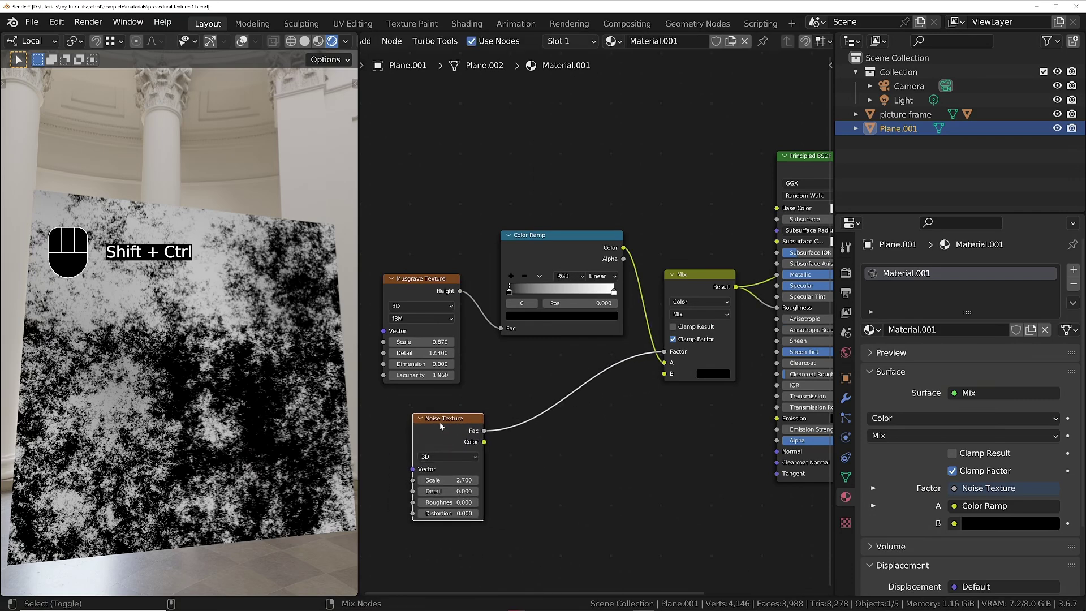
left_click(439, 421, "ctrl+shift")
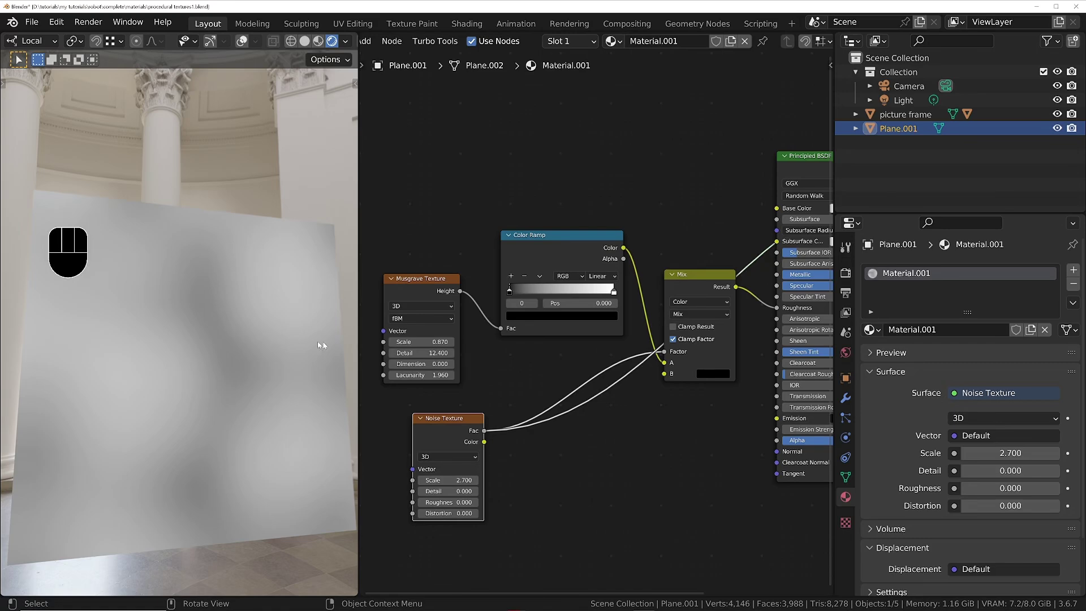
middle_click_drag(583, 415, 506, 422)
left_click(592, 290, "ctrl+shift")
middle_click_drag(434, 470, 571, 415)
Preview the Noise Texture and insert a duplicate of the Color Ramp on its preview link
key("shift+a")
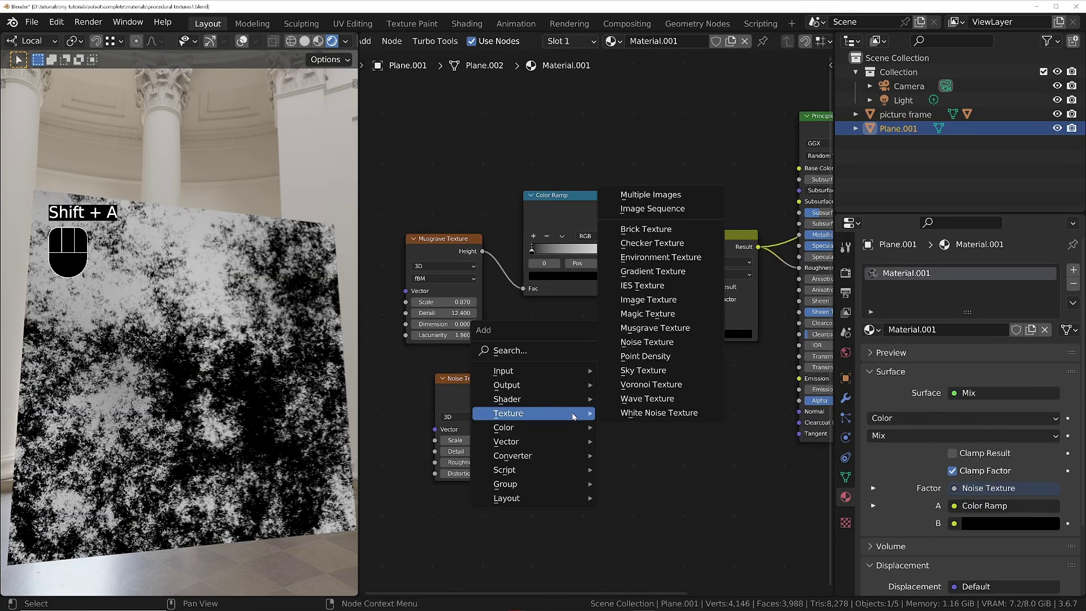
left_click(470, 381, "ctrl+shift")
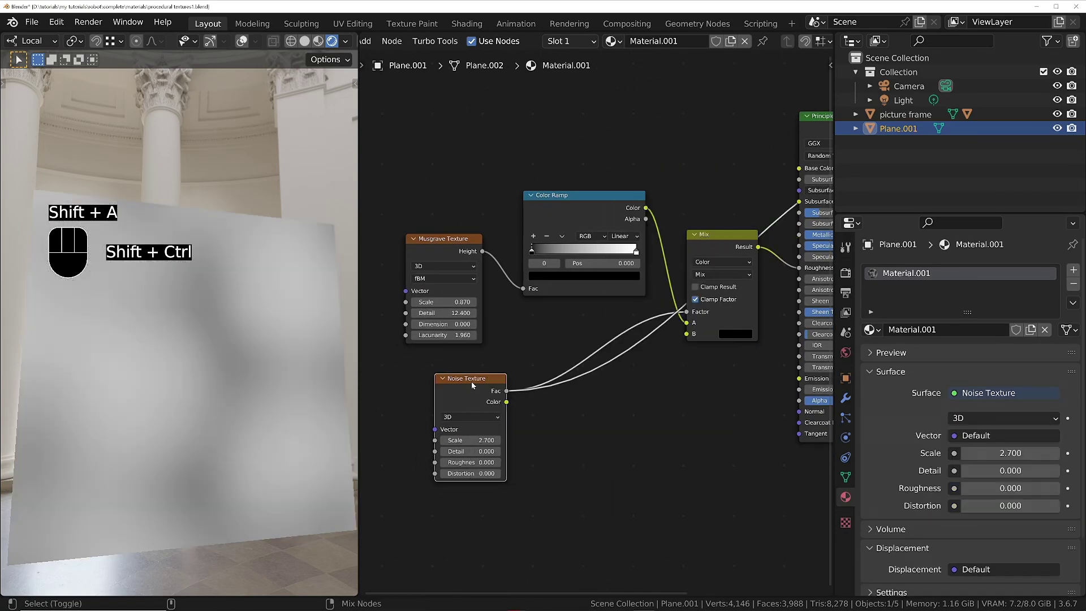
key("shift+a")
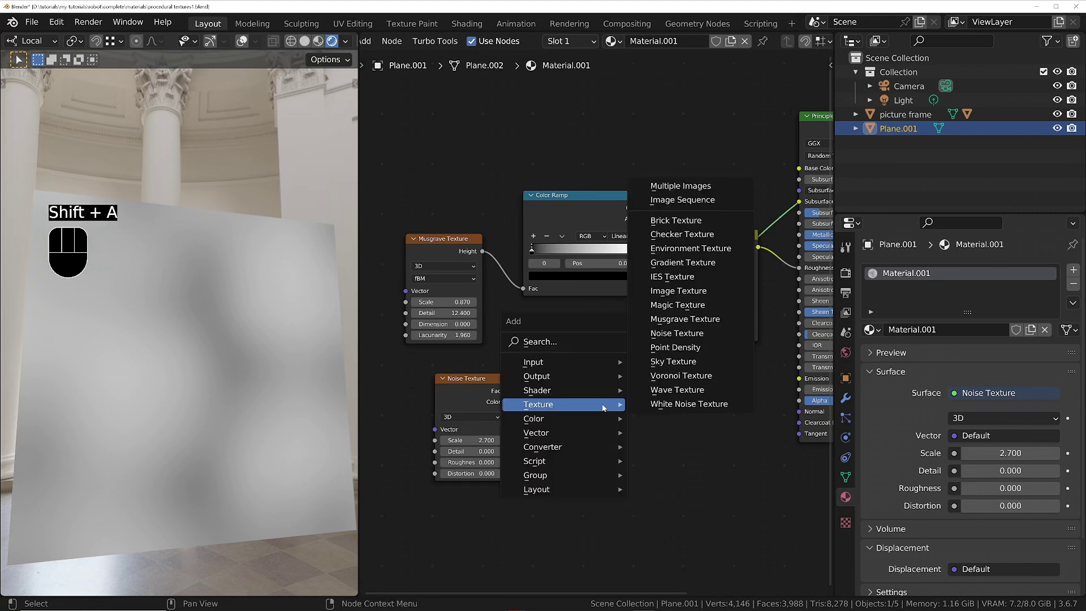
left_click(613, 208)
key("shift+d")
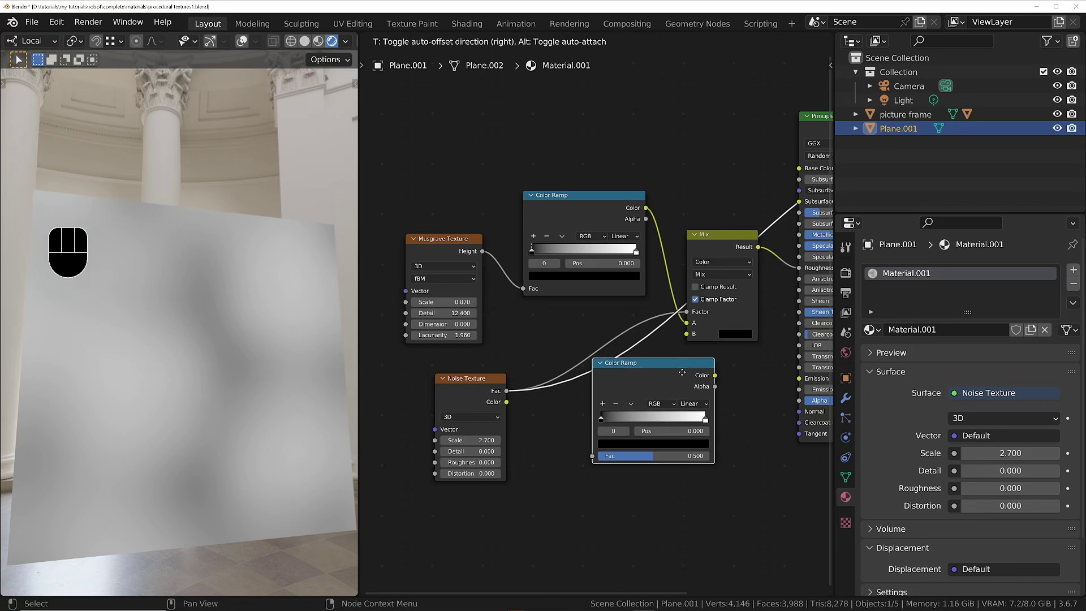
left_click(681, 371)
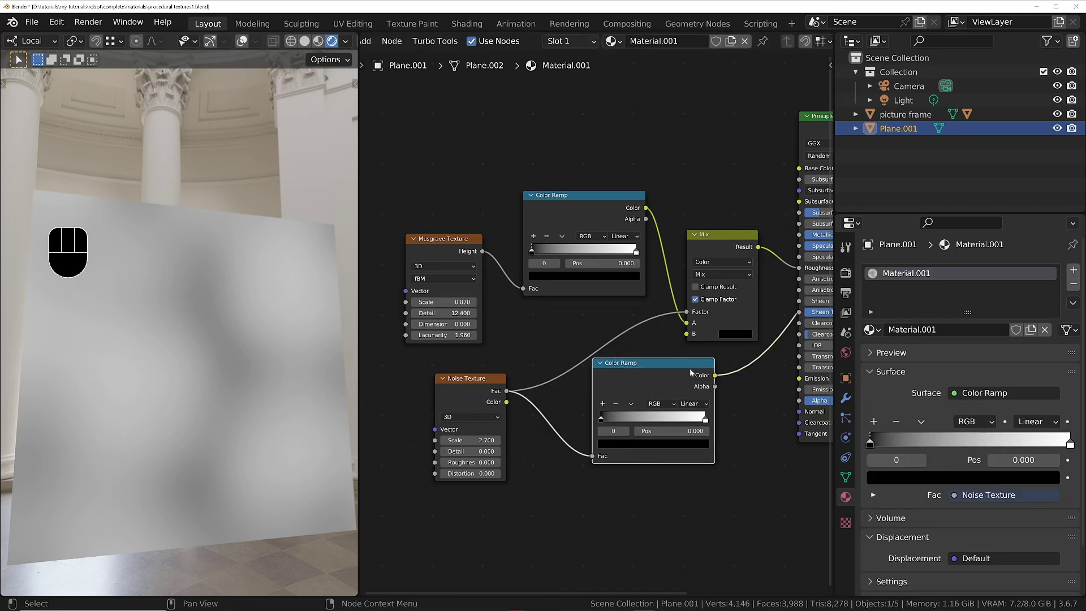
Sharpen the noise contrast by setting the duplicated Color Ramp's black stop to position 0.357 and its white stop to 0.429
middle_click_drag(690, 368, 704, 307)
scroll(704, 307, "up", 2)
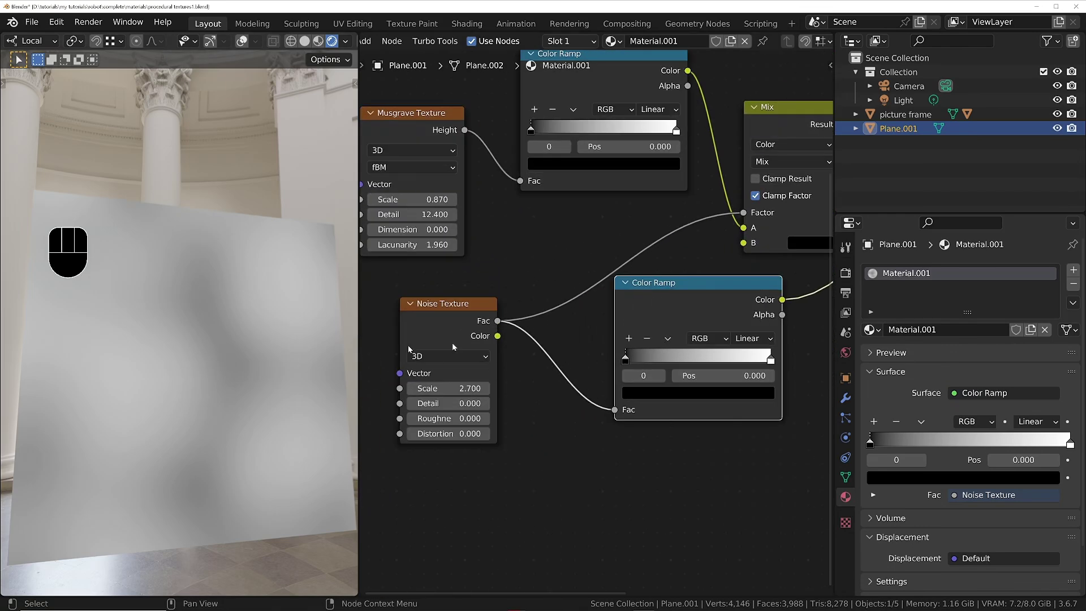
left_click_drag(628, 362, 684, 360)
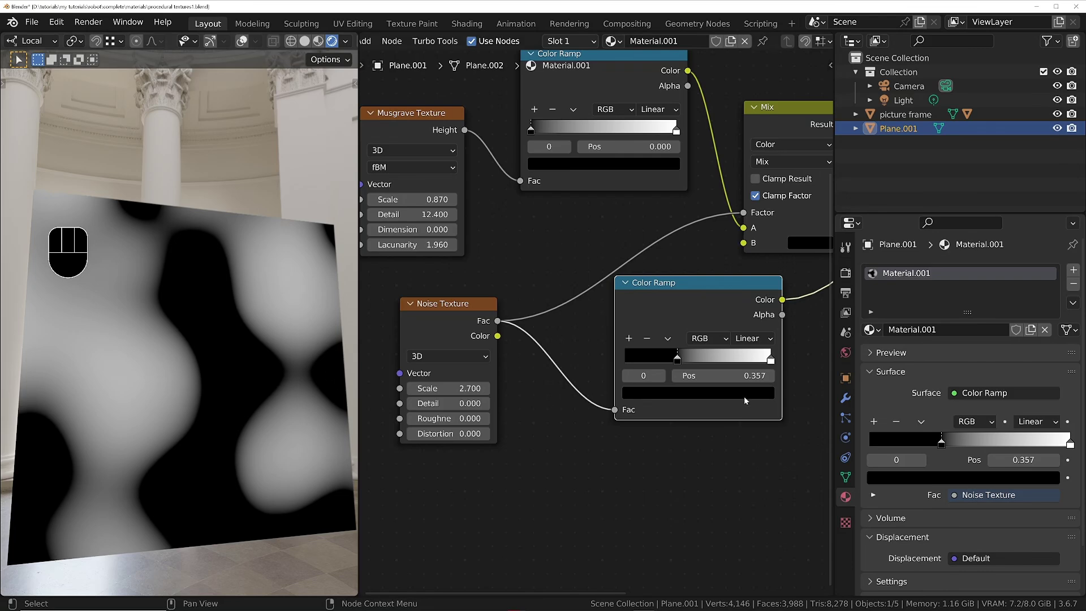
left_click_drag(771, 358, 687, 362)
middle_click_drag(719, 376, 636, 436)
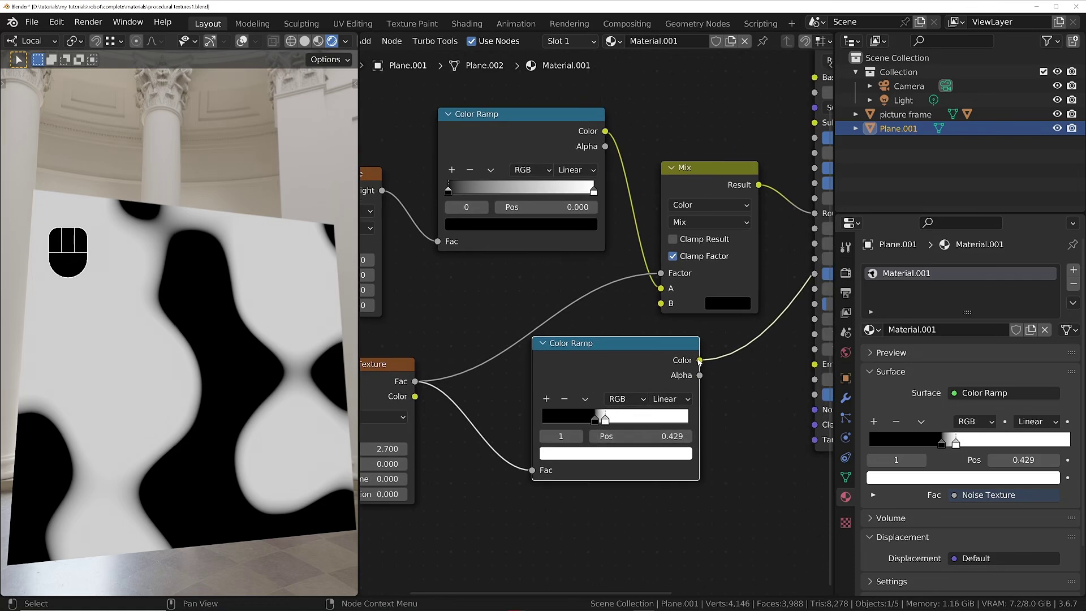
Connect the second Color Ramp's Color output to the Mix node's Factor and preview the Mix result
middle_click_drag(668, 281, 800, 290)
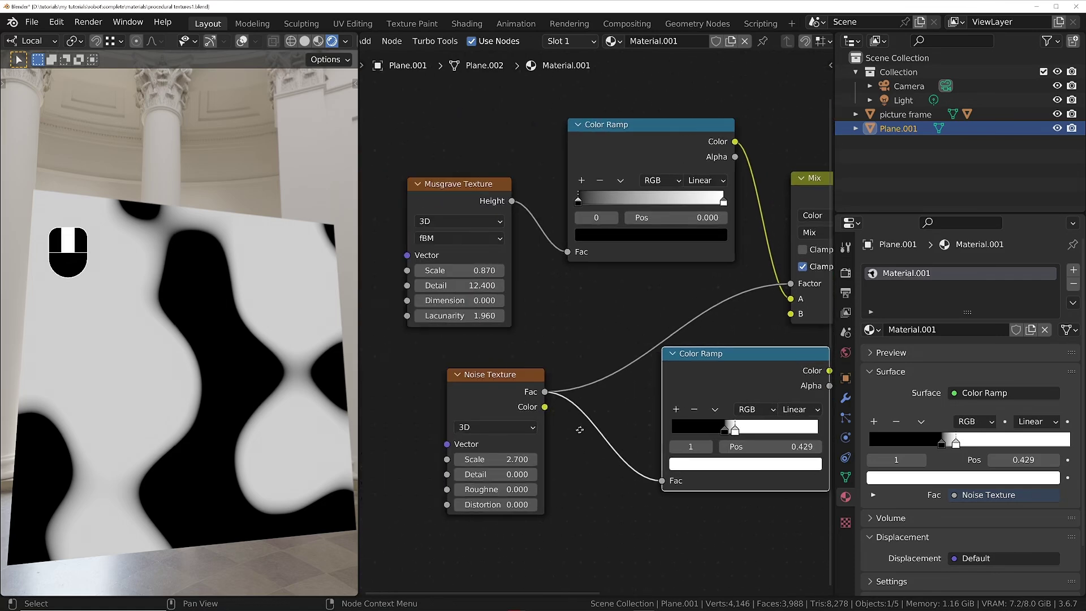
middle_click_drag(729, 401, 572, 401)
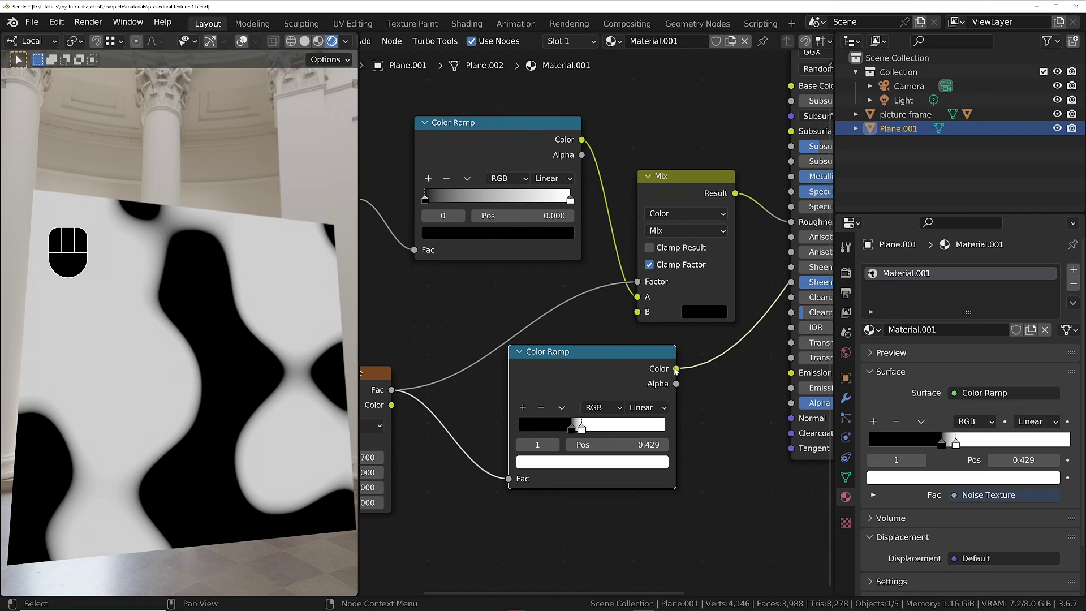
left_click_drag(676, 368, 637, 282)
middle_click_drag(635, 284, 636, 252)
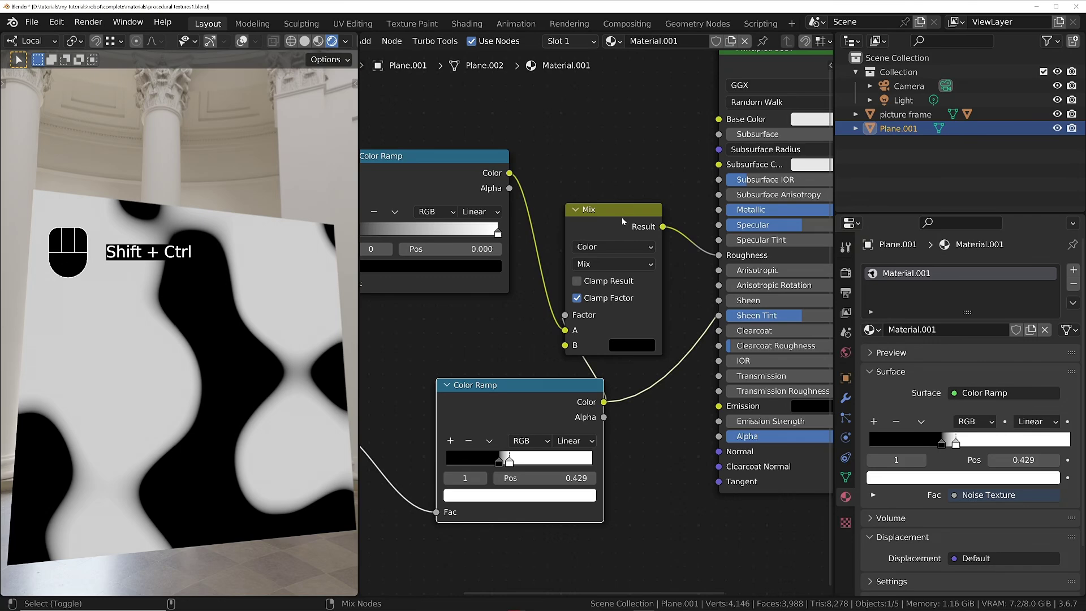
left_click(605, 264, "ctrl+shift")
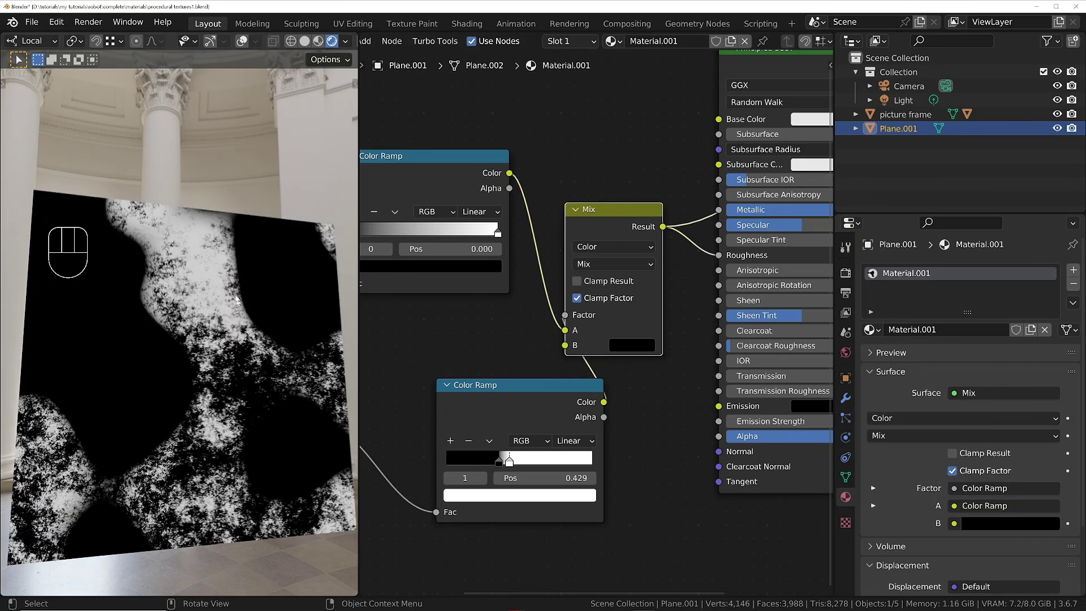
Line up the second Color Ramp beneath the first and route the Principled BSDF back to the Material Output
middle_click_drag(455, 327, 576, 367)
left_click_drag(660, 437, 572, 440)
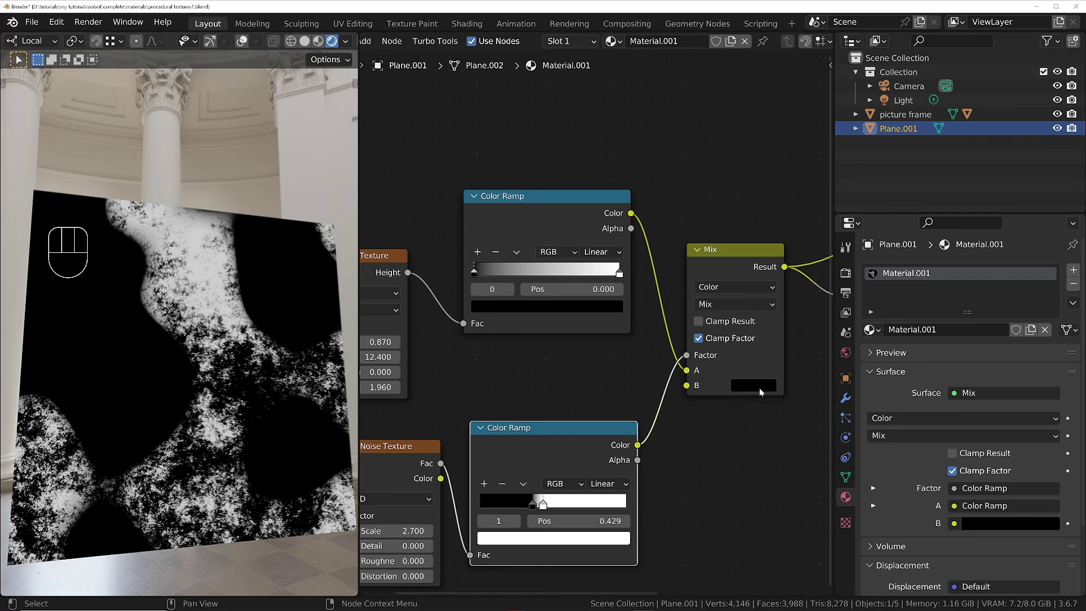
middle_click_drag(761, 391, 458, 489)
scroll(541, 422, "down", 2)
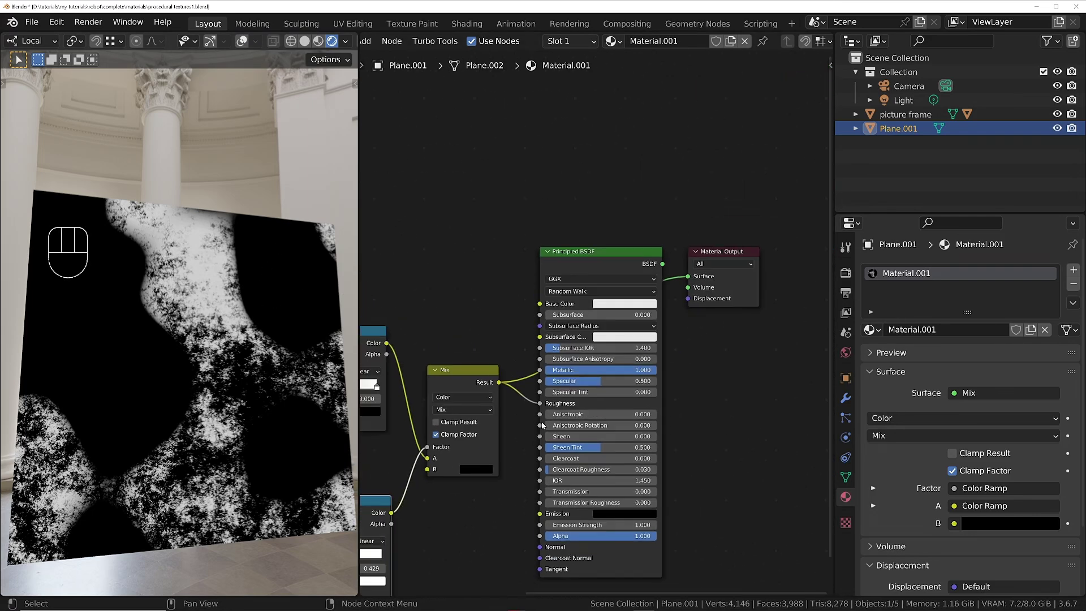
scroll(541, 422, "up", 1)
left_click(623, 246, "ctrl+shift")
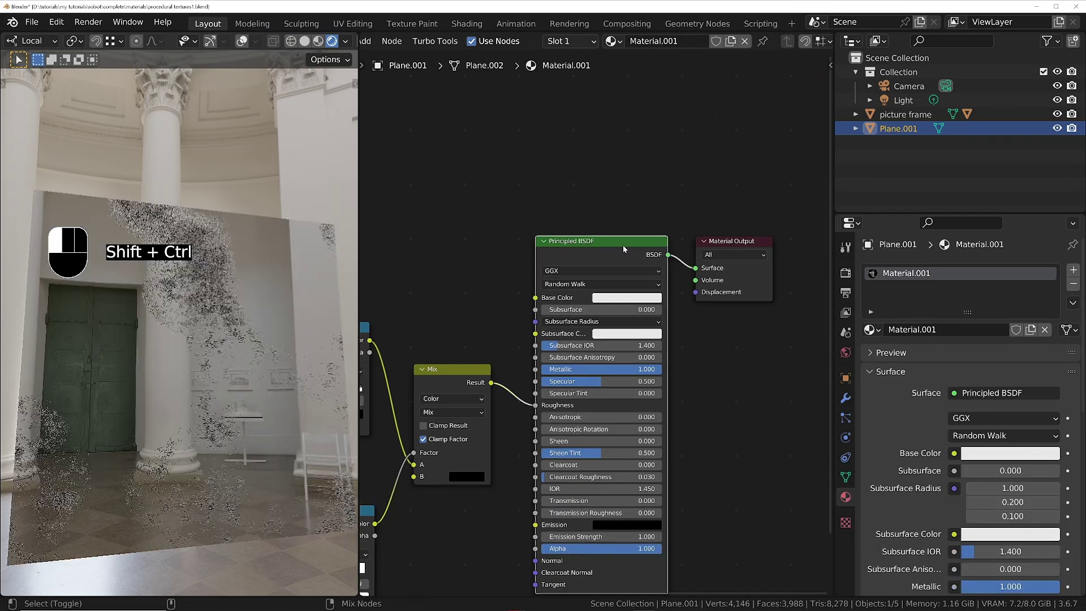
middle_click_drag(468, 502, 706, 392)
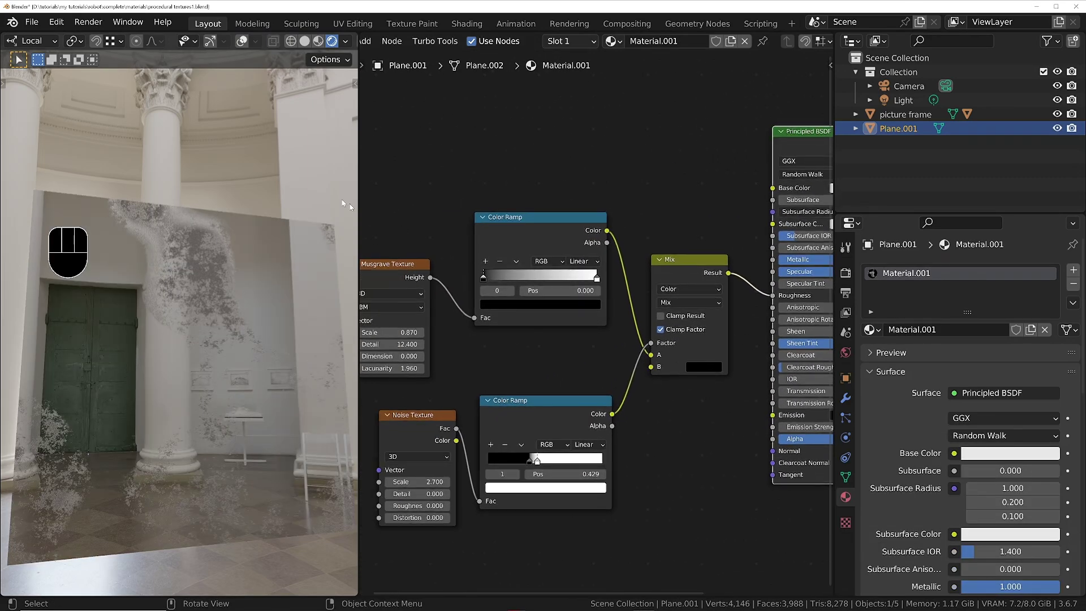
Darken the second Color Ramp's white stop to a grey with Value 0.678 and inspect the plane's reflections
middle_click_drag(537, 345, 651, 345)
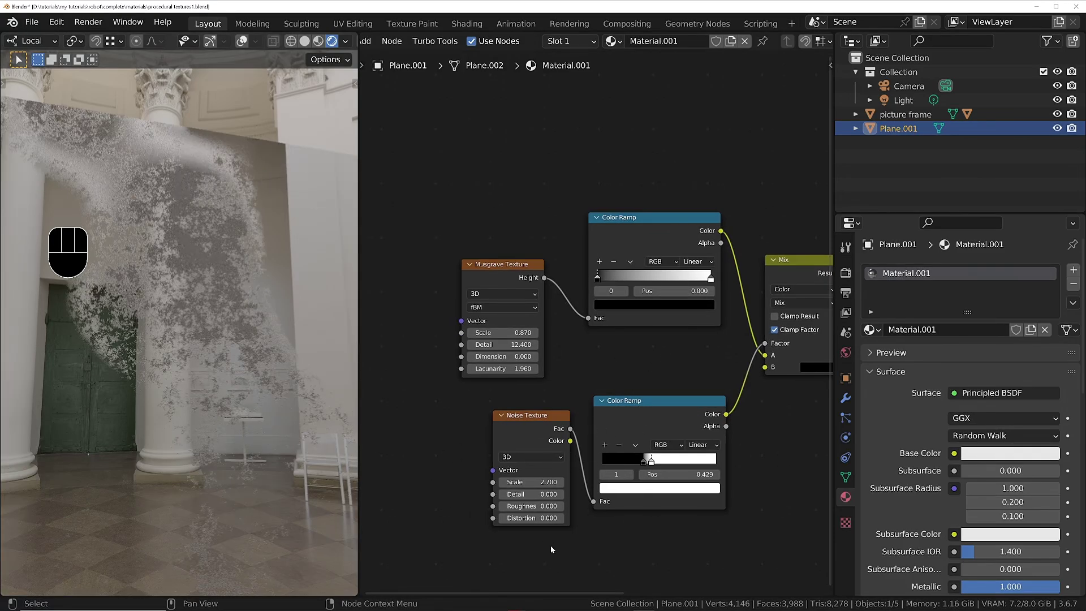
mouse_move(526, 482)
left_mouse_down("ctrl")
mouse_move(552, 482)
mouse_move(526, 482)
left_mouse_up("ctrl")
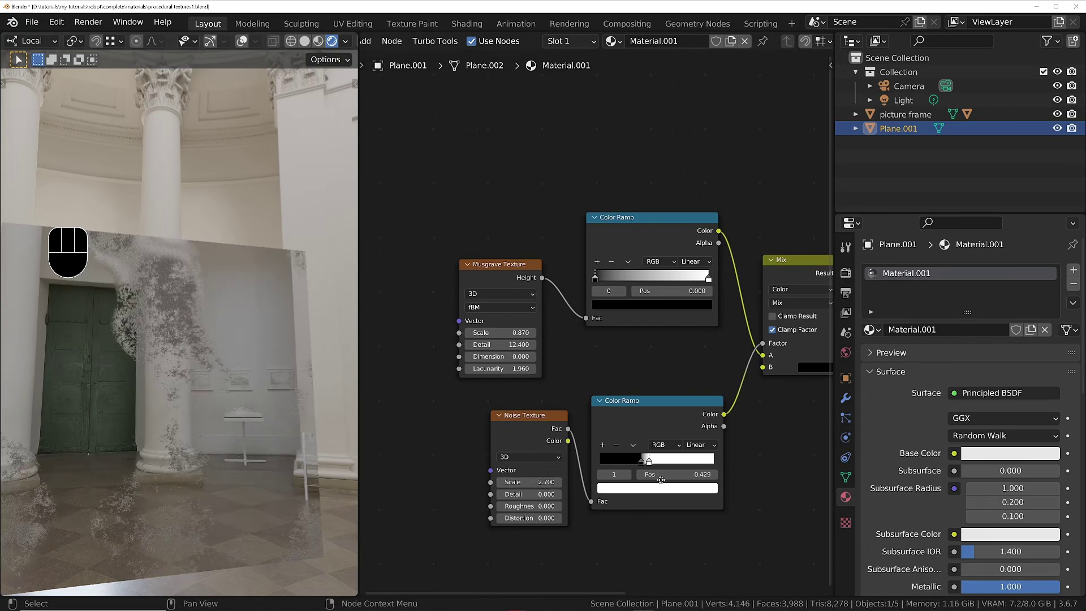
middle_click_drag(643, 454, 573, 431)
scroll(573, 431, "up", 2)
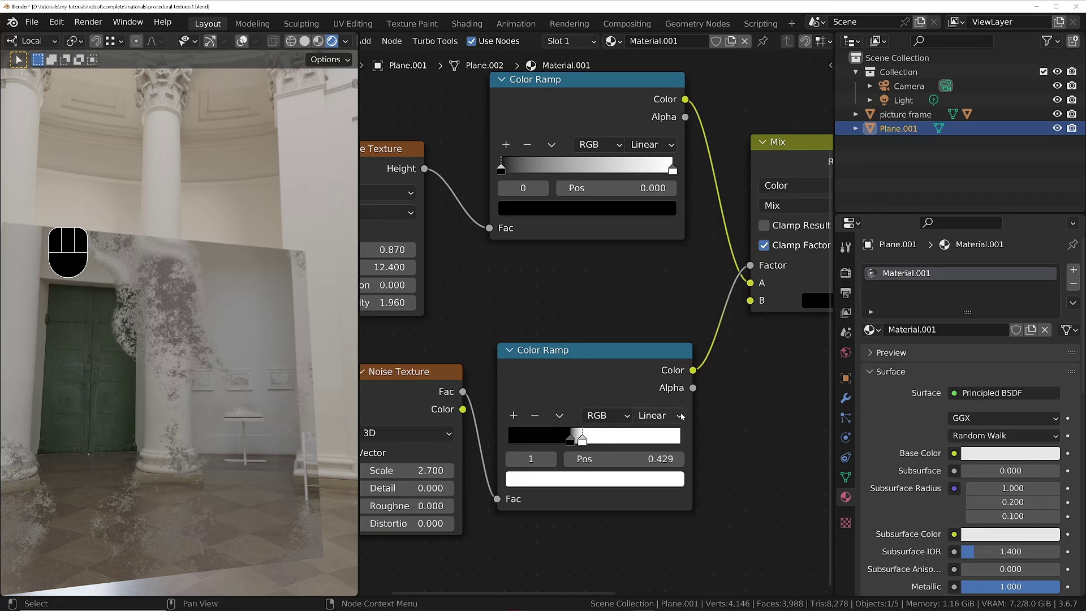
middle_click_drag(658, 411, 617, 407)
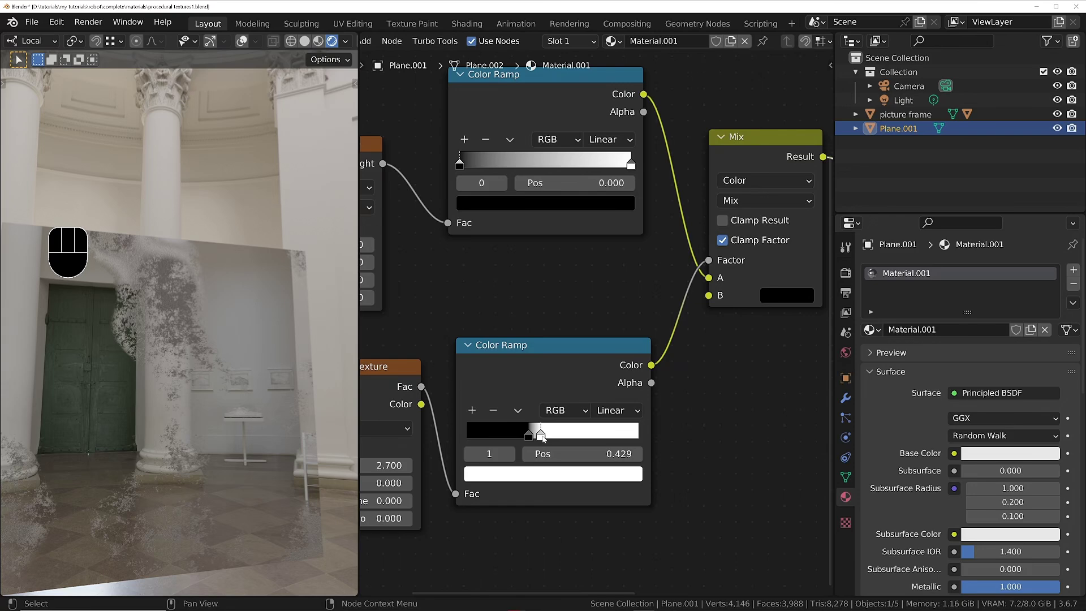
left_click(566, 477)
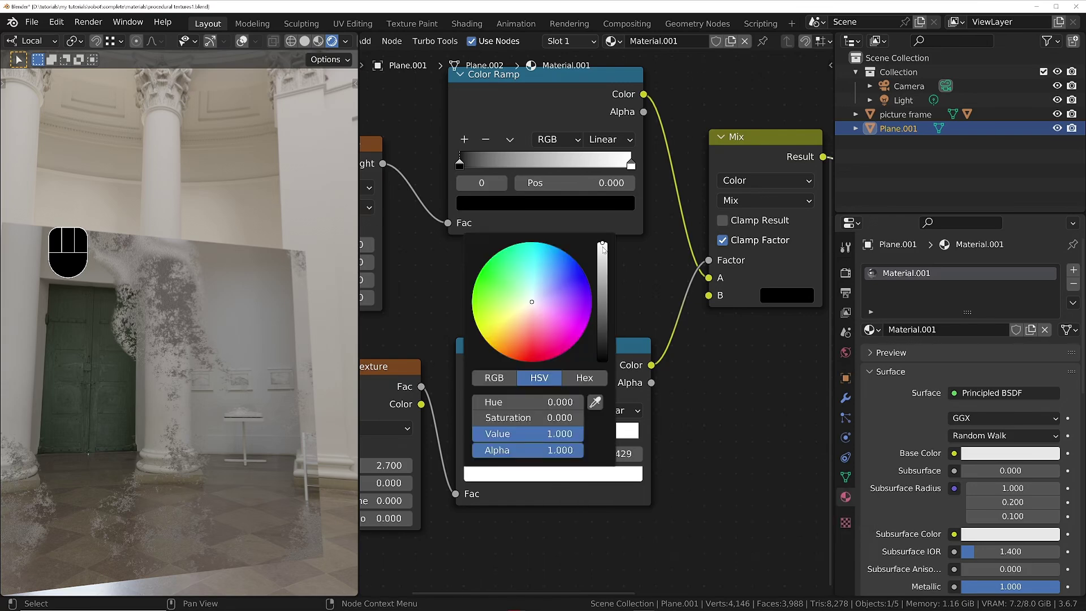
left_click_drag(603, 249, 603, 264)
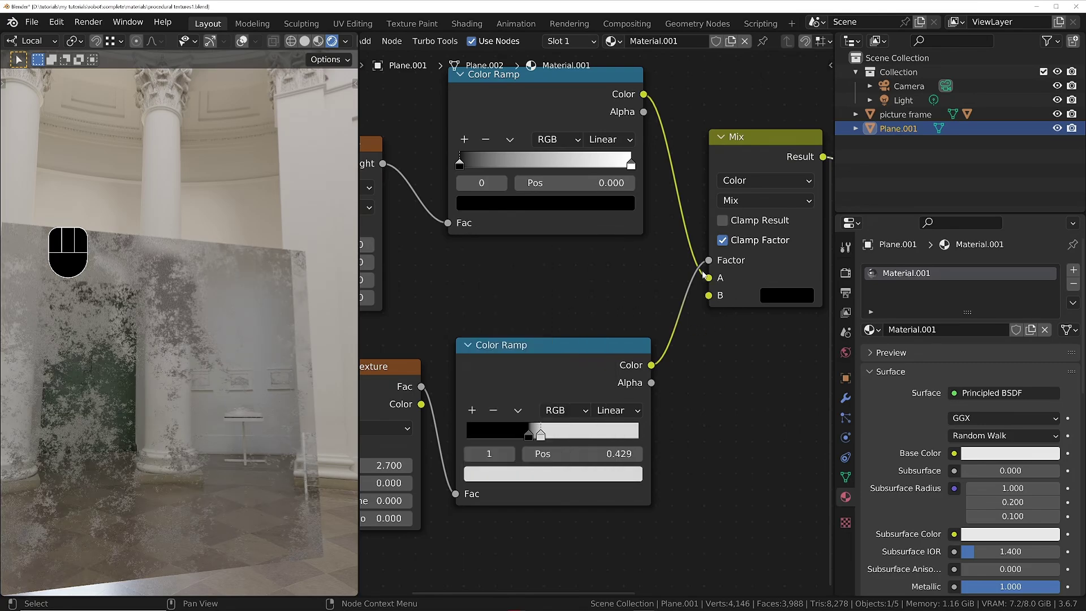
middle_click_drag(242, 400, 240, 334)
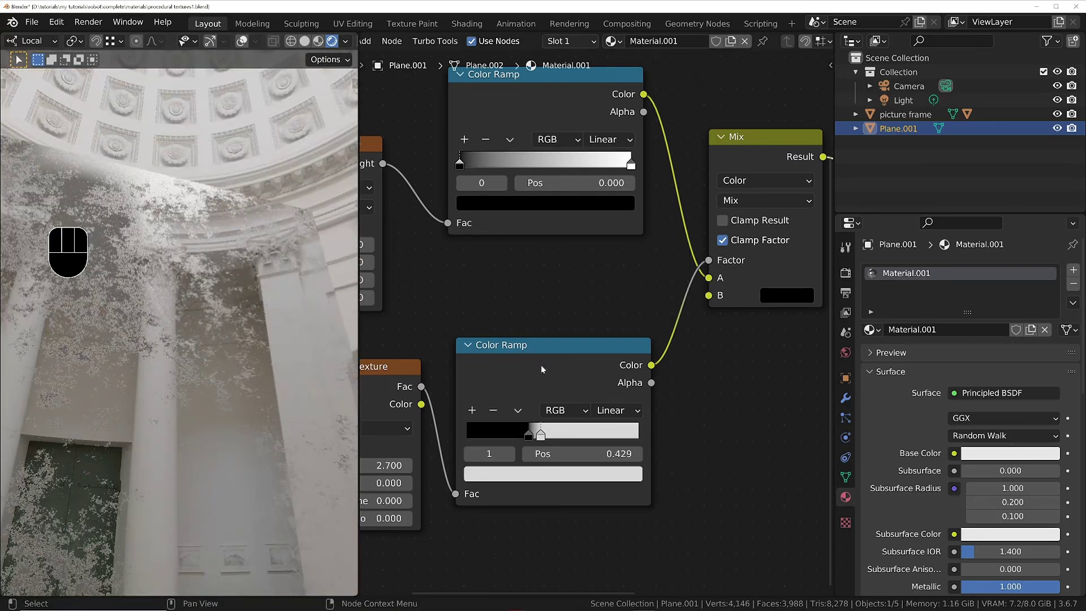
Restore the second Color Ramp's light stop to pure white and view the plane again
left_click(565, 476)
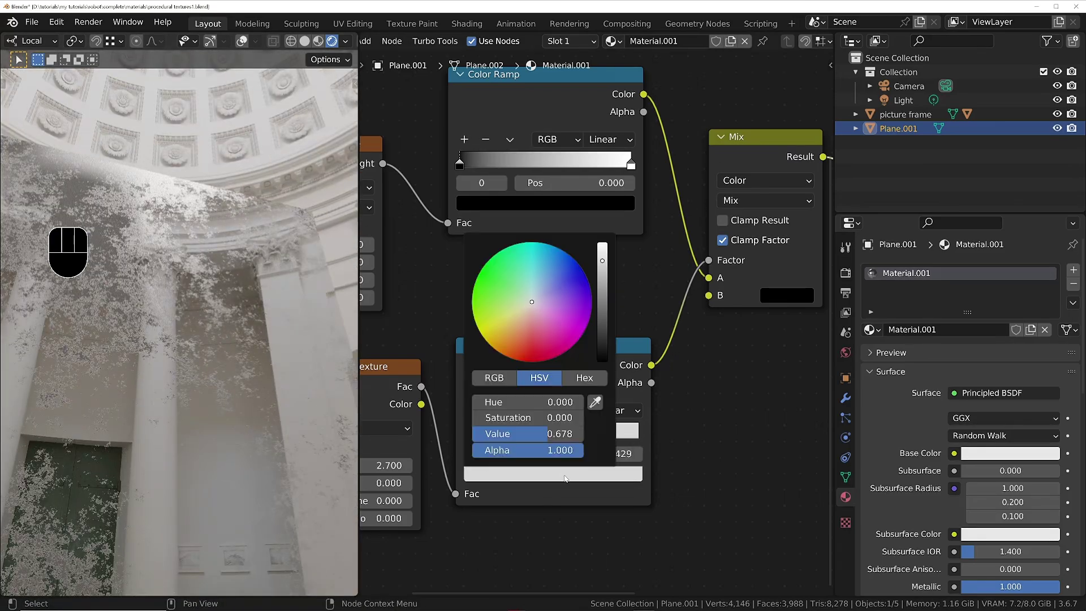
left_click_drag(602, 266, 602, 244)
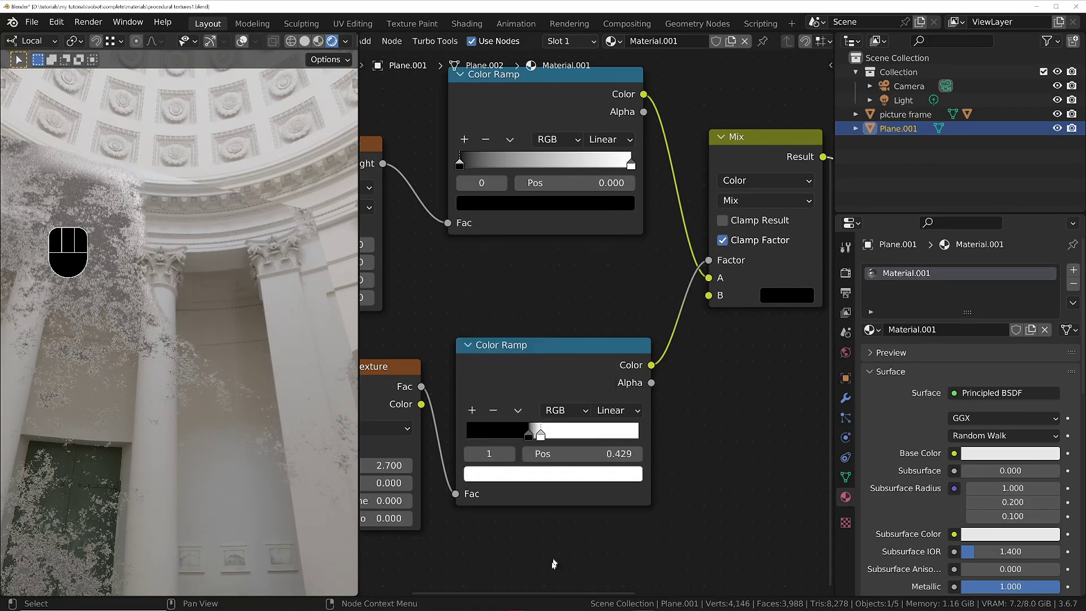
middle_click_drag(491, 518, 643, 486)
middle_click_drag(210, 373, 222, 382, "ctrl")
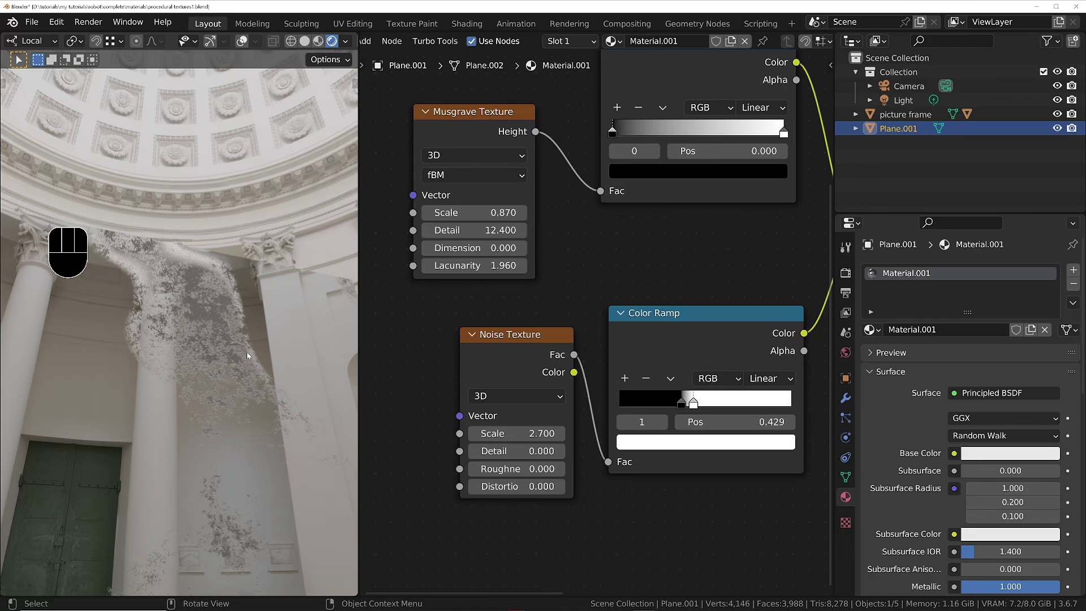
Brighten the second Color Ramp's black stop to a Value of 0.866 and inspect the effect on the plane
middle_click_drag(779, 303, 602, 355)
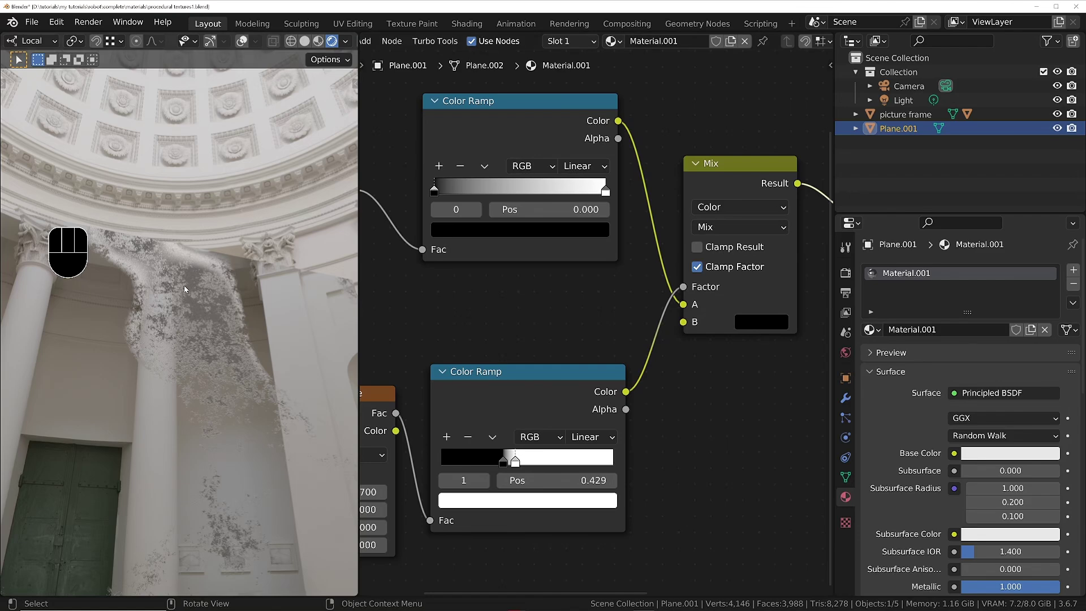
middle_click_drag(593, 376, 544, 373)
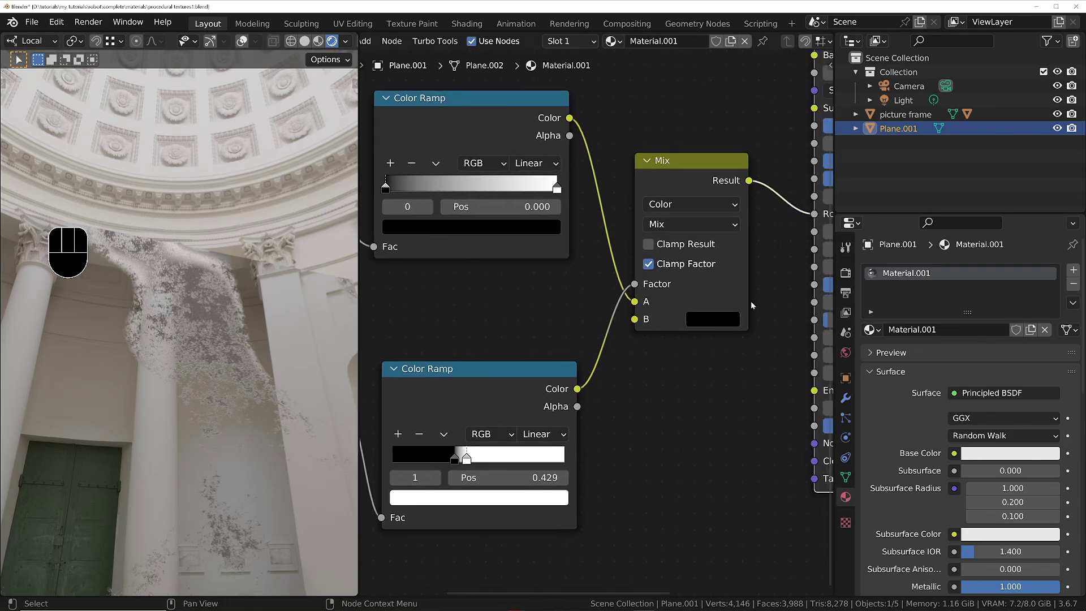
middle_click_drag(752, 305, 616, 272)
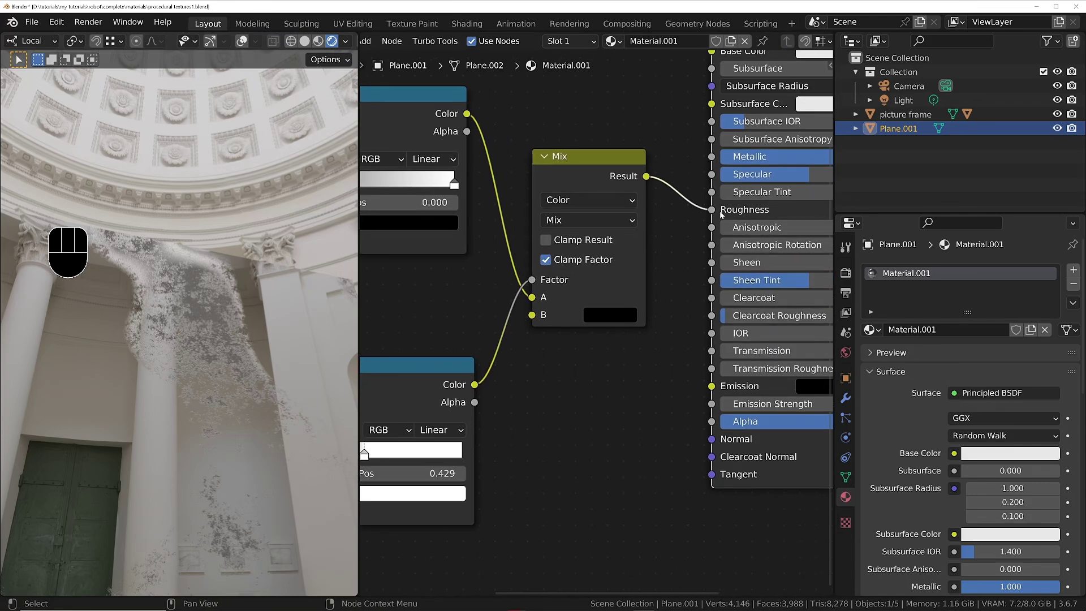
middle_click_drag(362, 464, 509, 419)
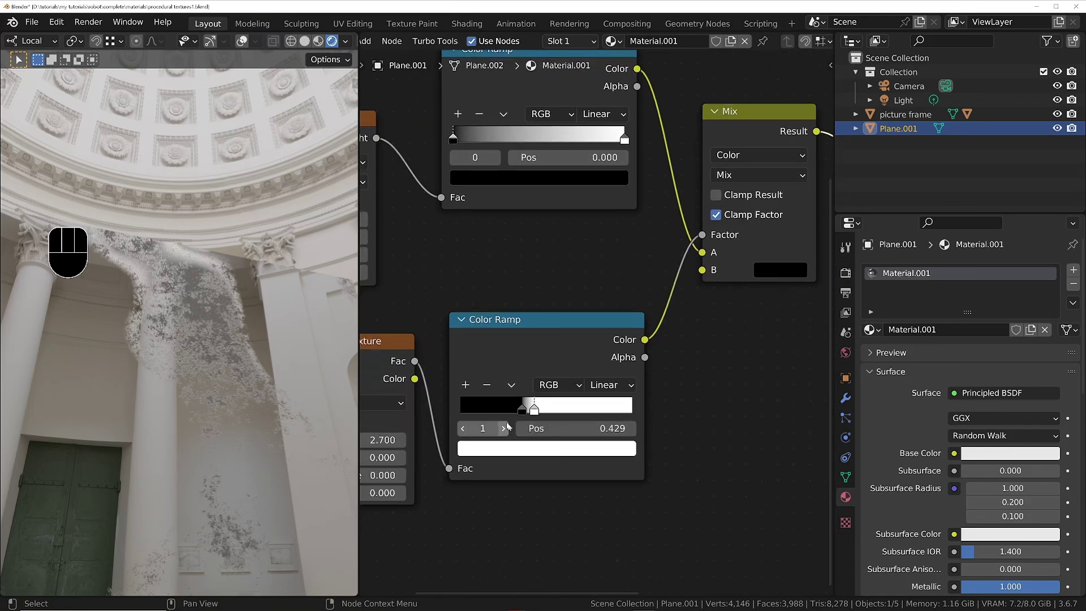
scroll(509, 418, "up", 4)
left_click(541, 405)
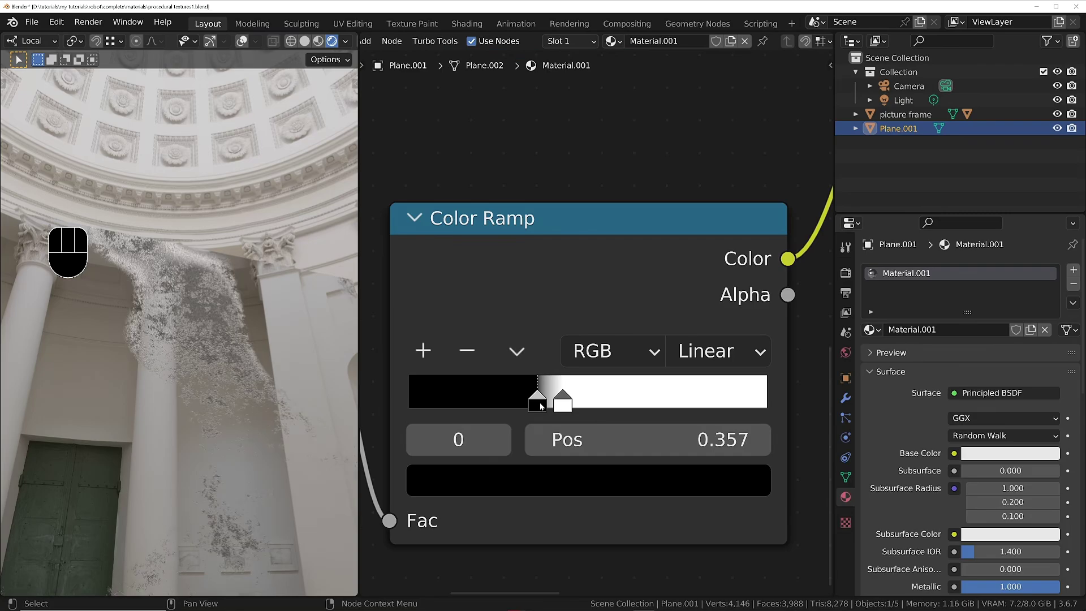
left_click(531, 475)
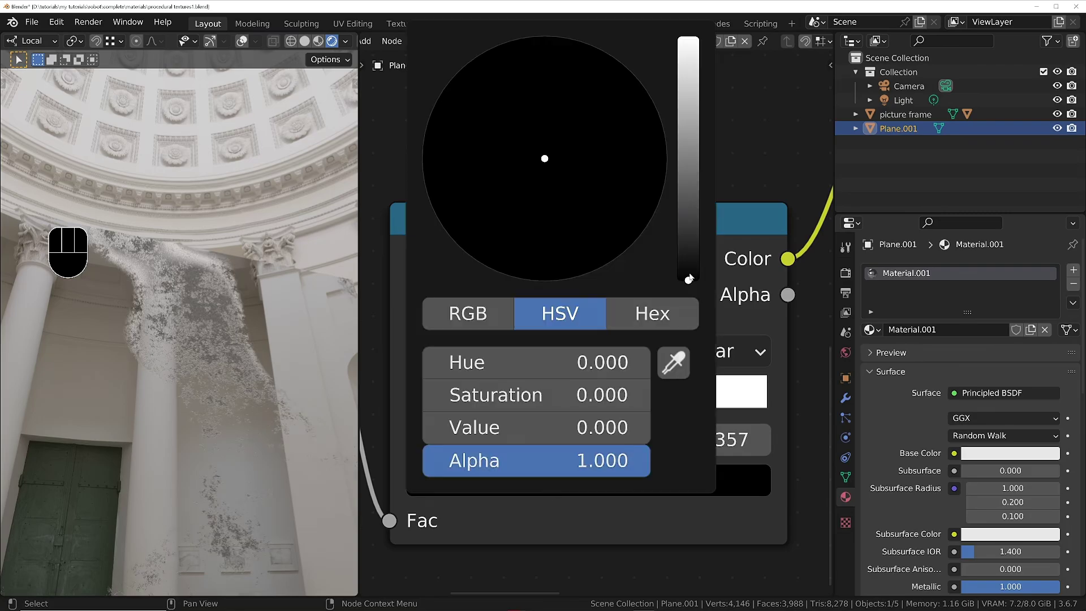
middle_click_drag(178, 378, 215, 348, "shift")
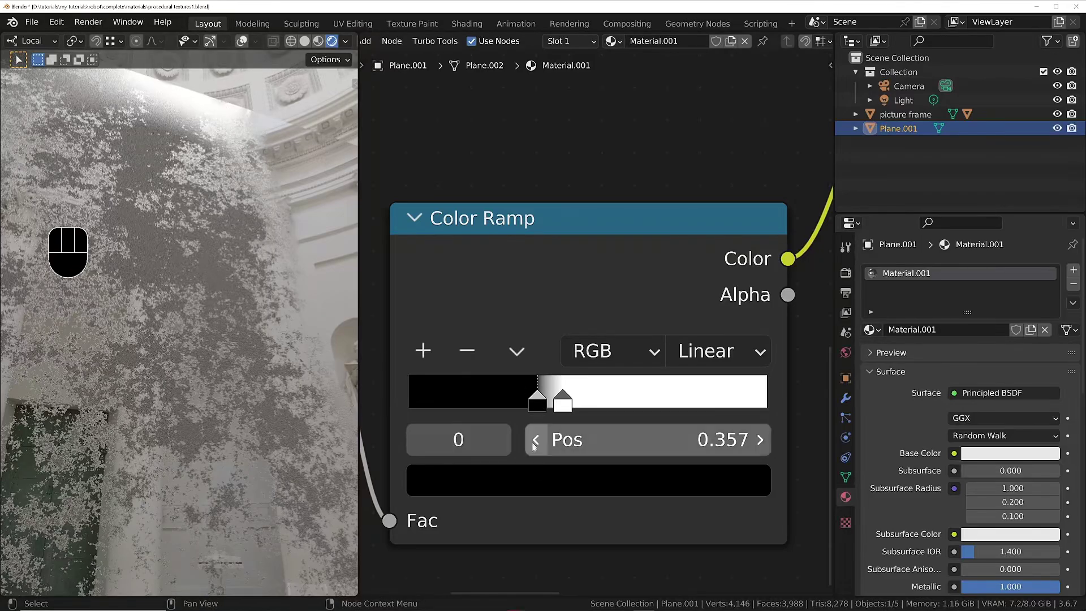
left_click(542, 486)
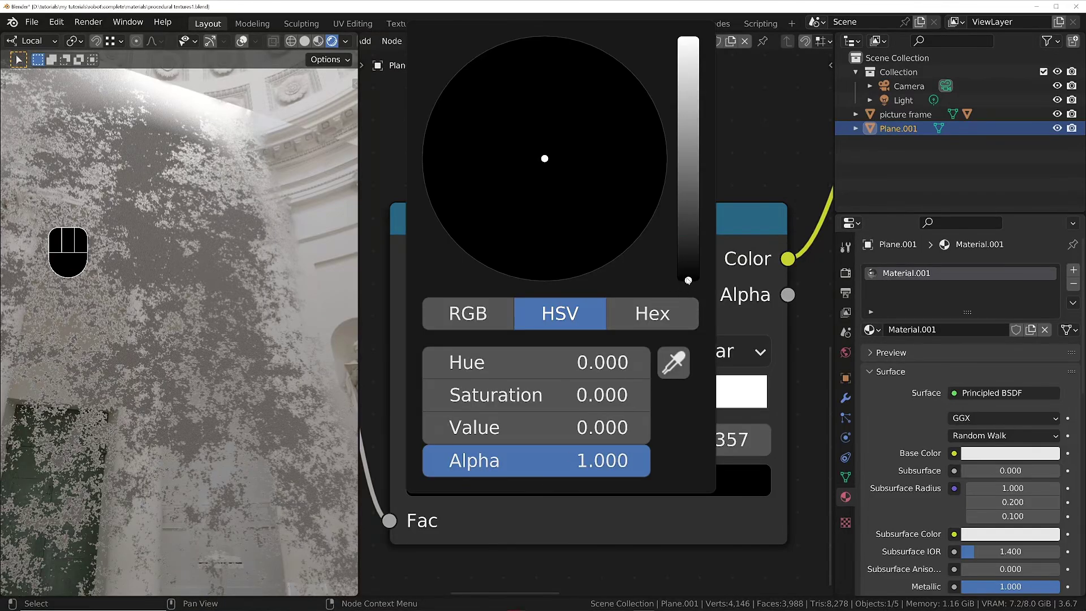
left_click_drag(688, 281, 681, 52)
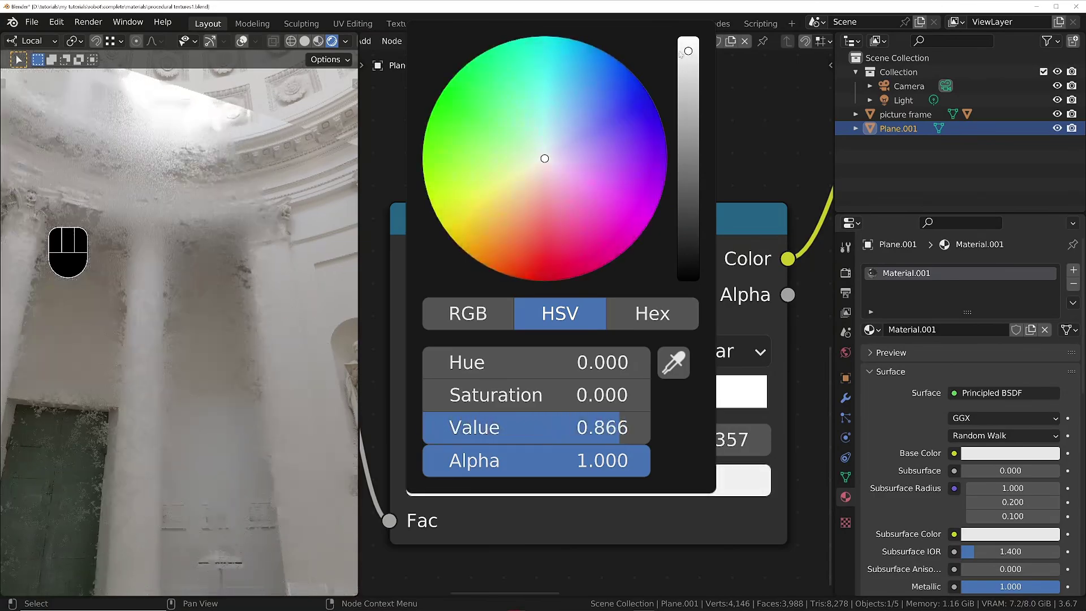
middle_click_drag(220, 305, 251, 271, "shift")
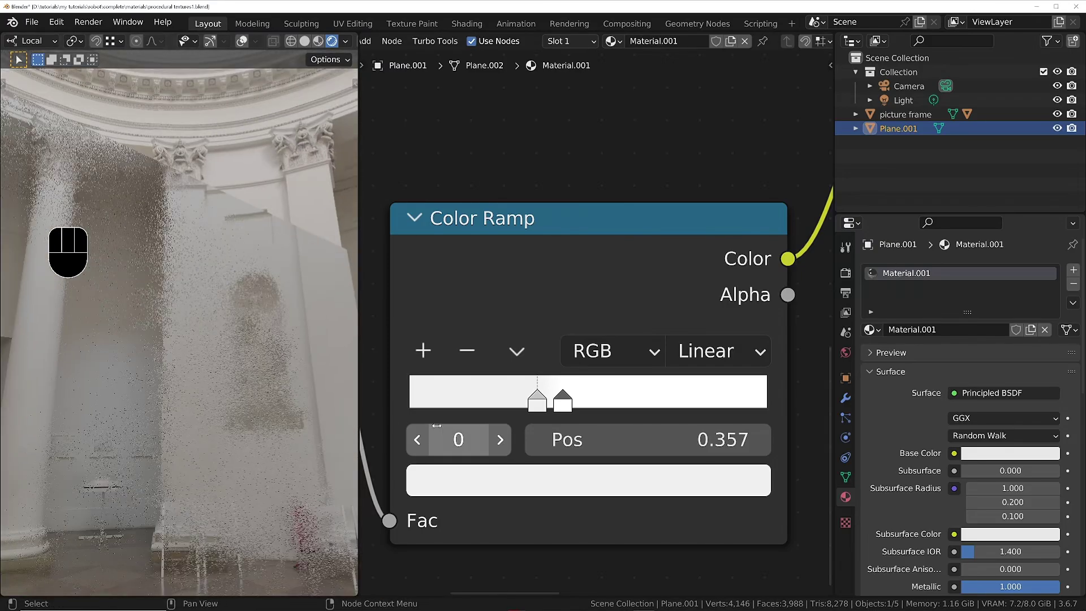
Lower the brightness of the second Color Ramp's first stop to a Value of 0.784 and view the whole plane
left_click(534, 483)
mouse_move(688, 68)
left_mouse_down()
mouse_move(687, 280)
mouse_move(688, 60)
left_mouse_up()
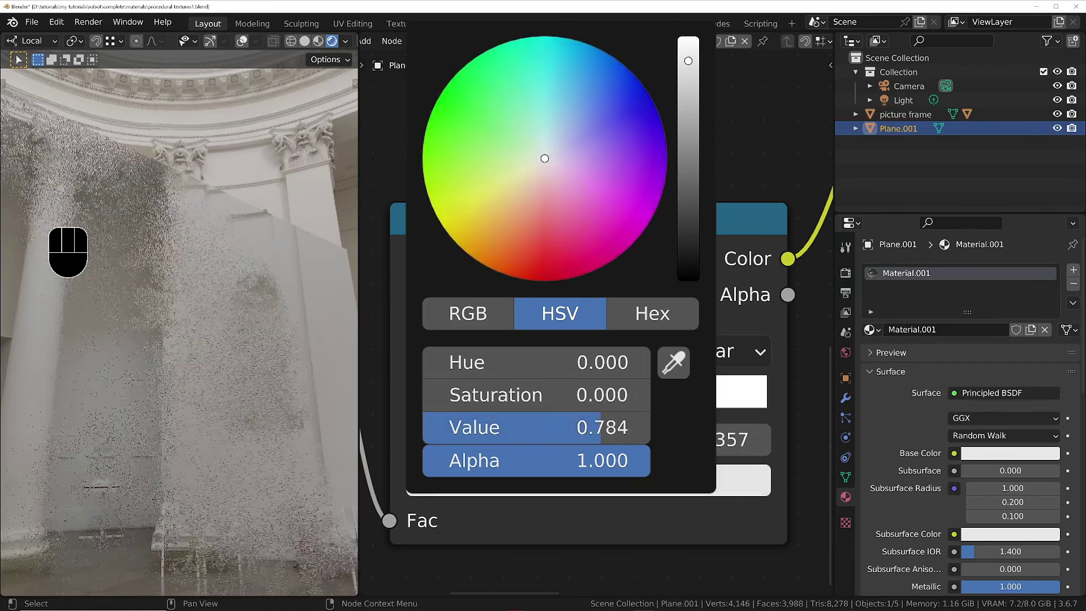
key("ctrl")
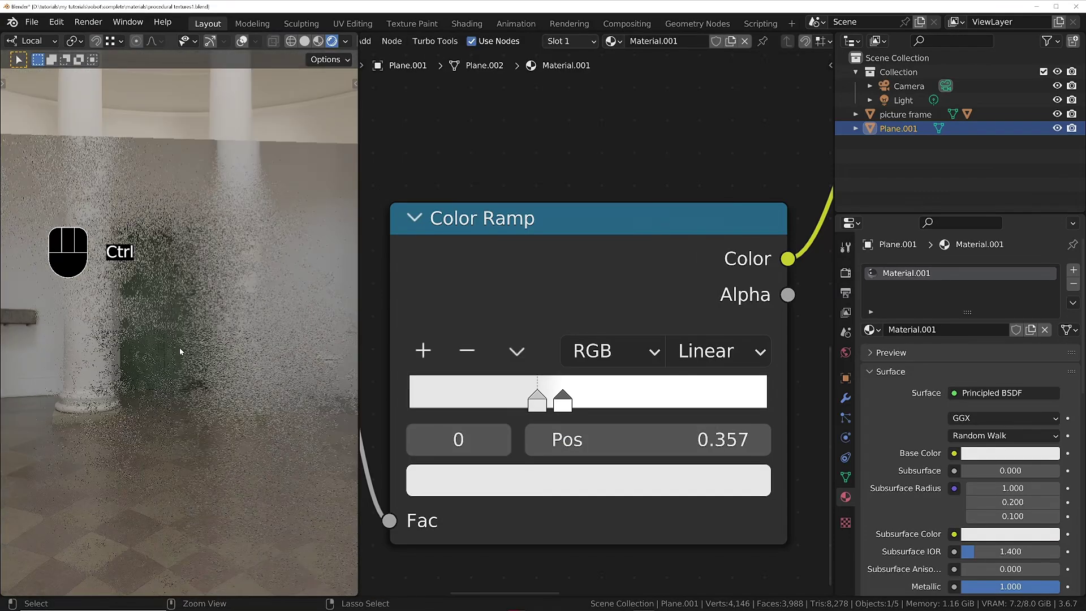
middle_click_drag(175, 373, 220, 427)
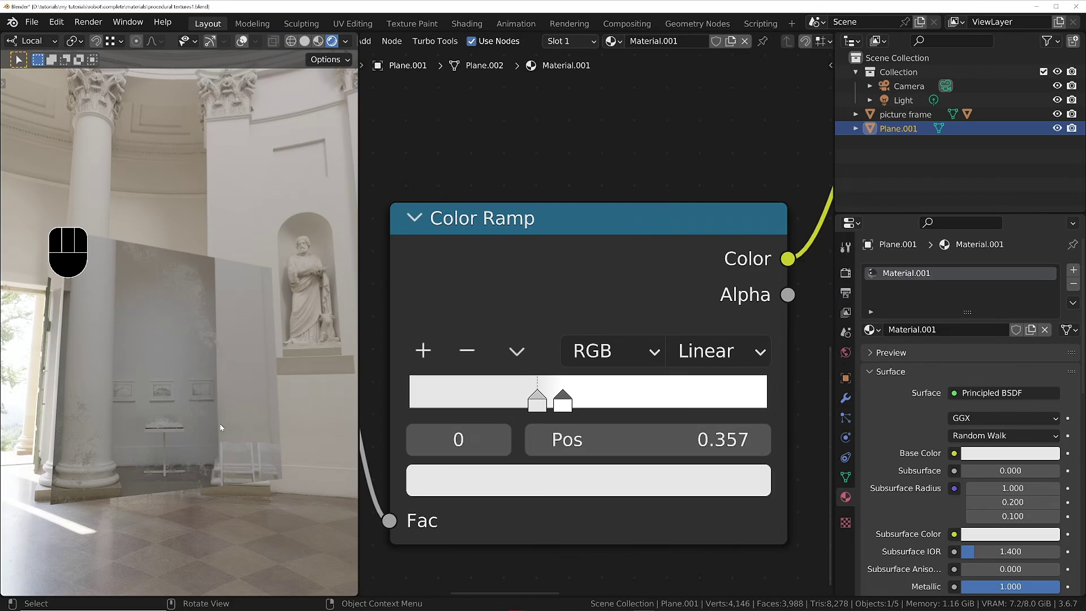
Shift the Mix node slightly upward and closer to the two Color Ramps
scroll(533, 347, "down", 5)
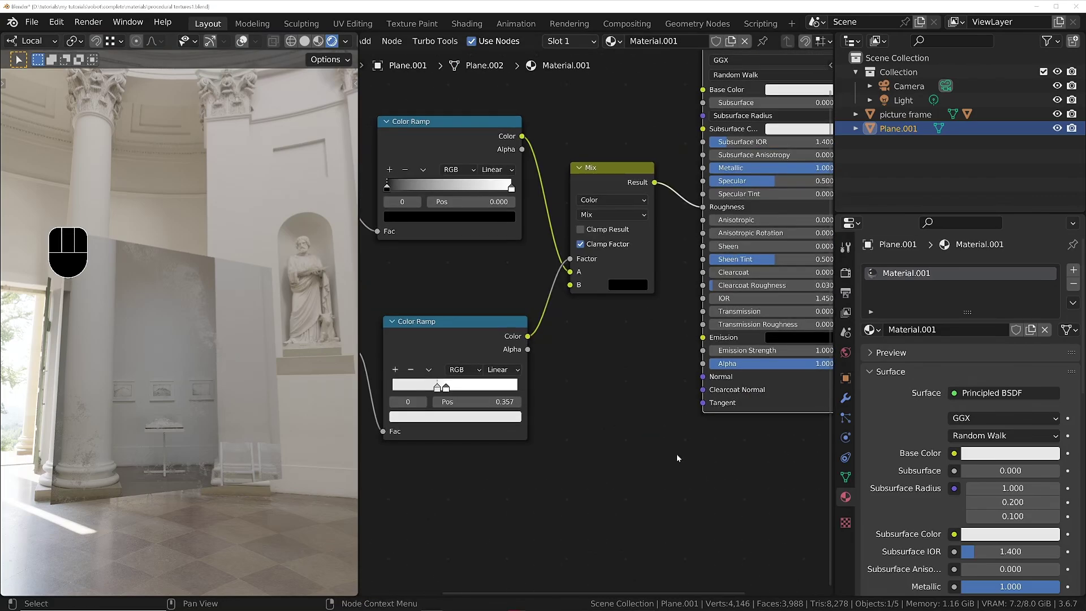
scroll(525, 262, "down", 3)
middle_click_drag(525, 261, 601, 374)
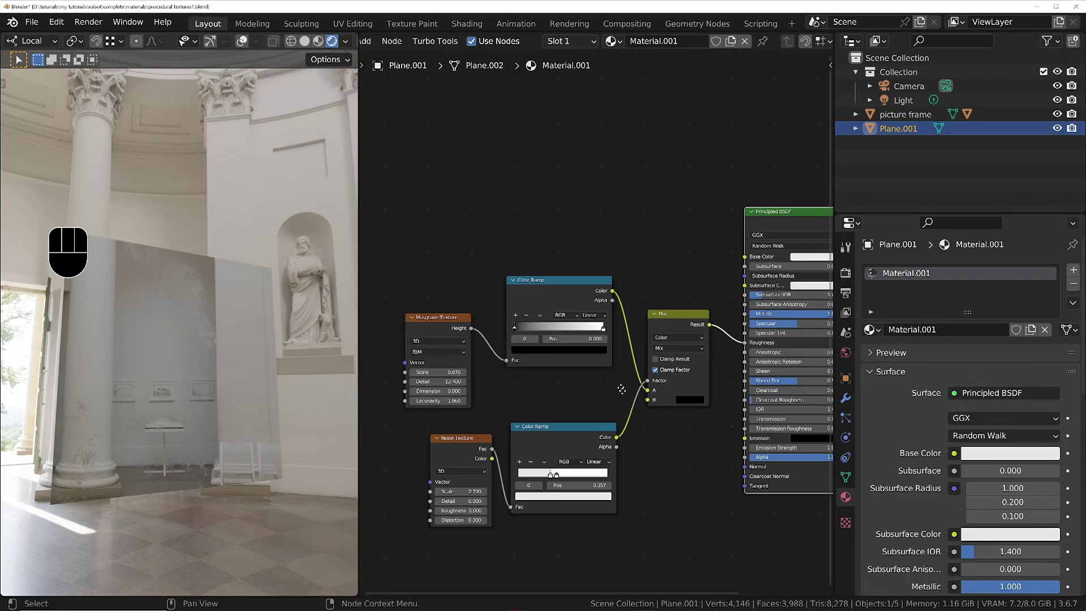
left_click_drag(687, 335, 674, 308)
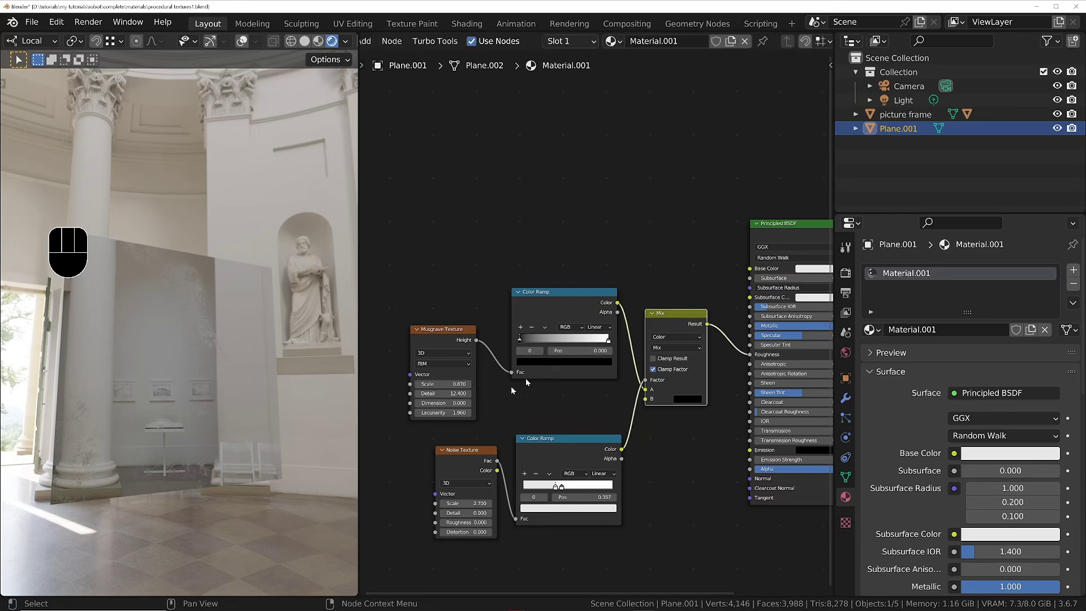
middle_click_drag(447, 445, 513, 428)
middle_click_drag(518, 347, 439, 409)
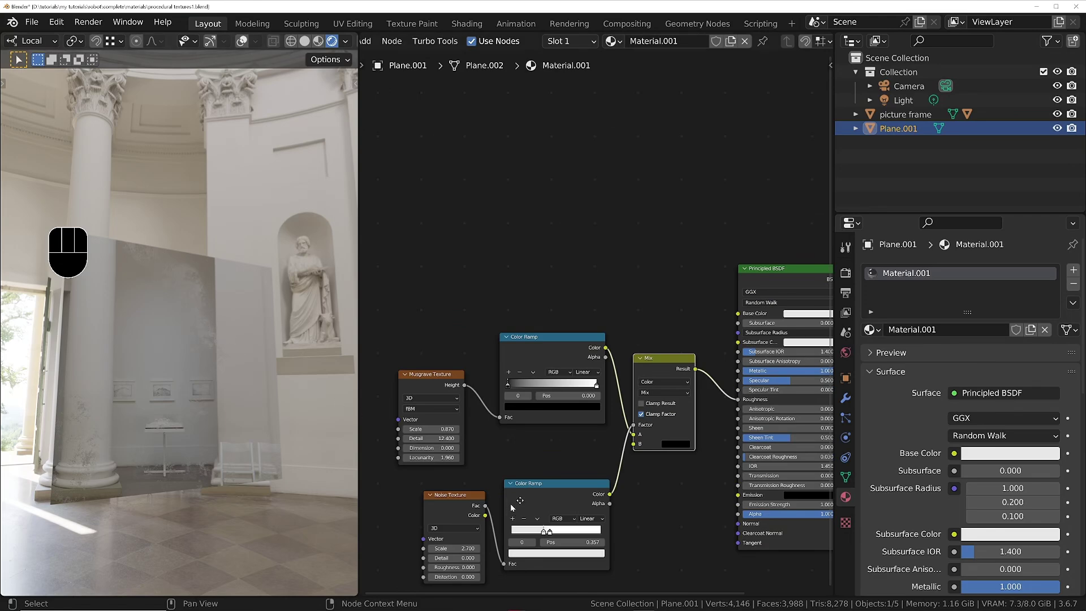
Return the second Color Ramp's first stop to black and inspect the masked roughness on the plane
scroll(588, 470, "up", 3)
scroll(572, 472, "up", 2)
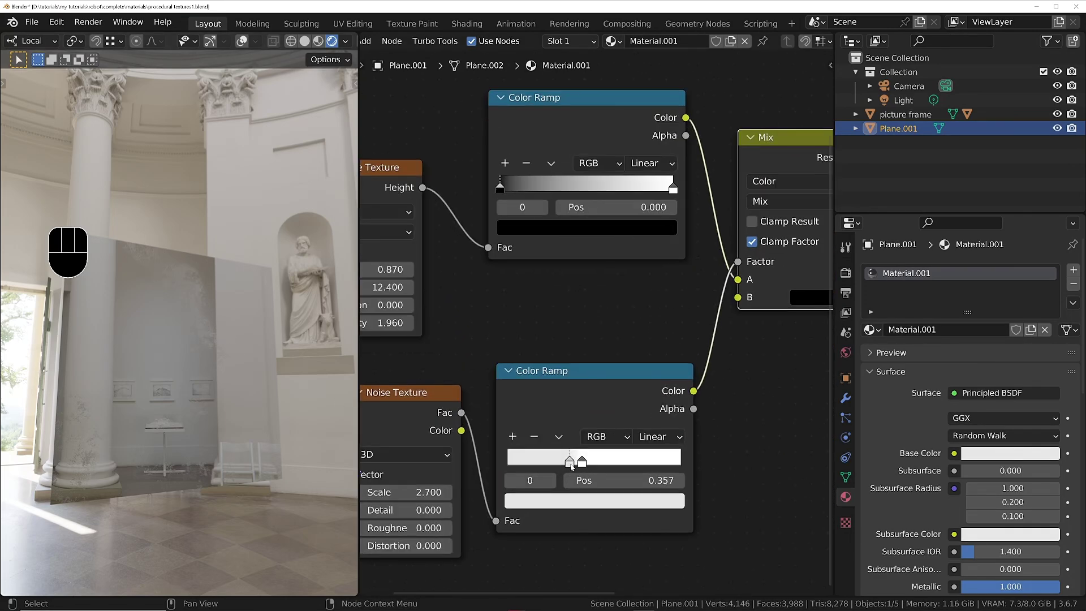
left_click(586, 502)
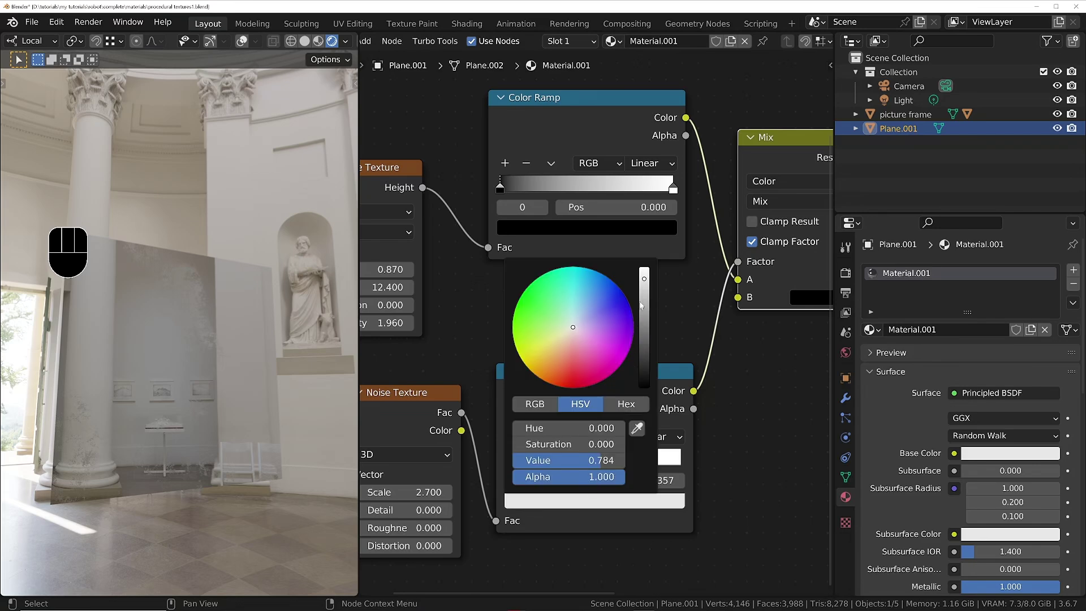
left_click_drag(640, 305, 644, 385)
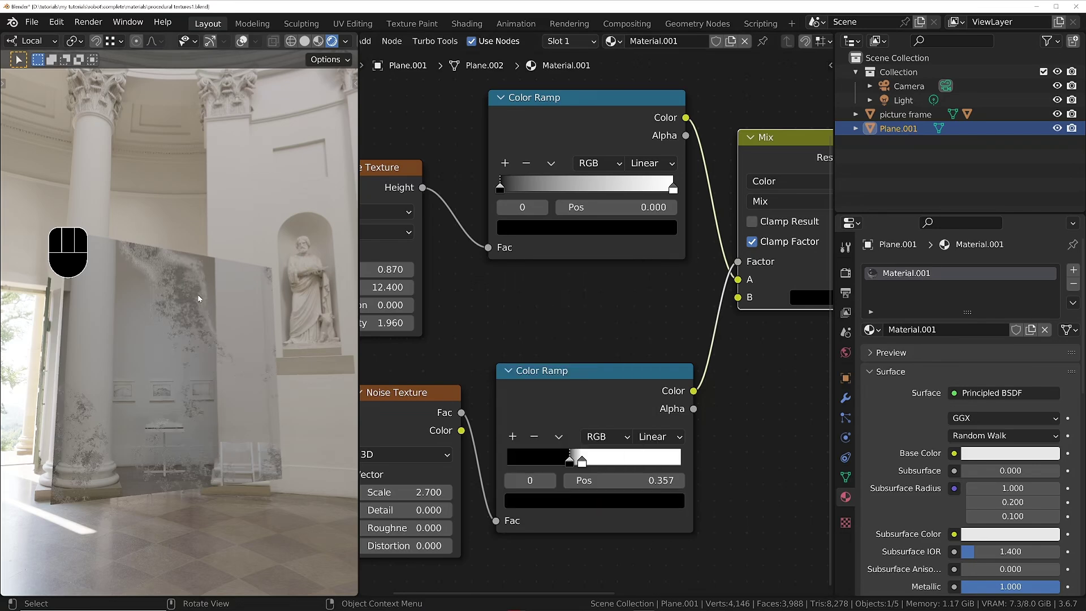
middle_click_drag(283, 310, 167, 344, "shift")
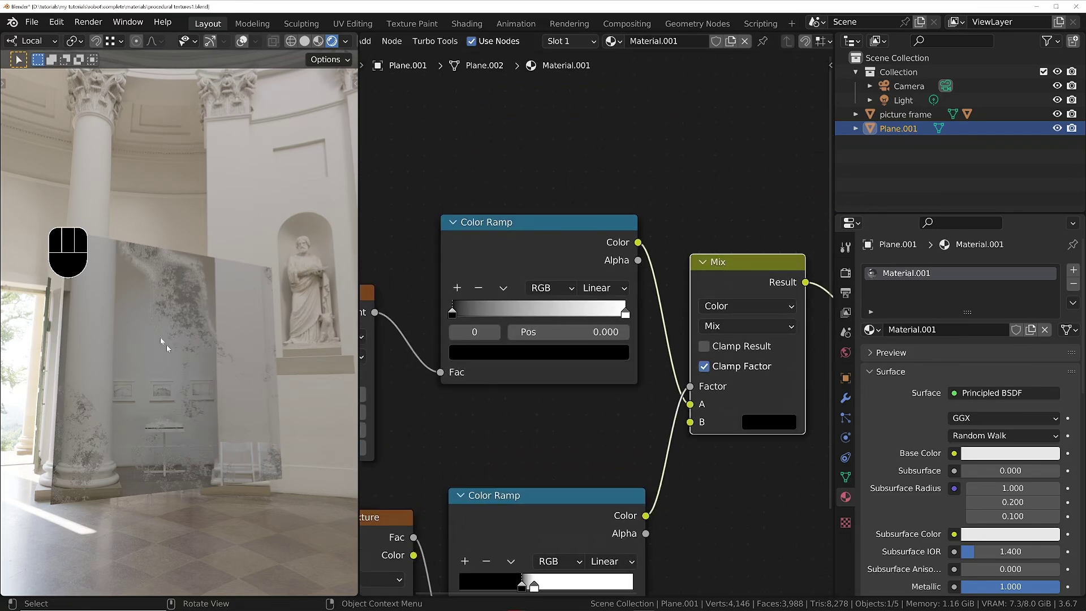
middle_click_drag(176, 302, 189, 338, "shift")
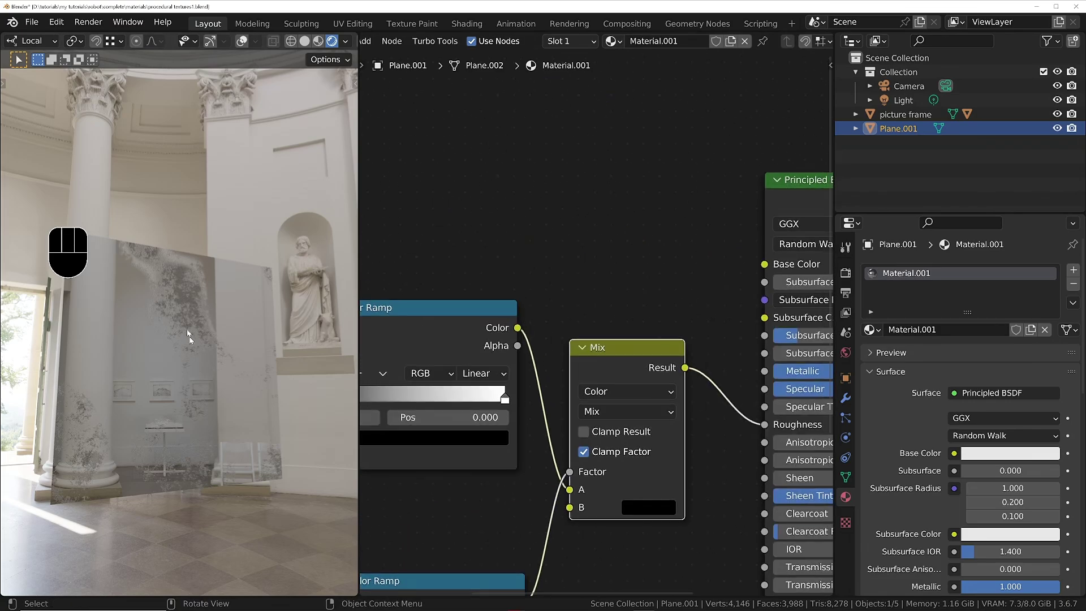
Duplicate the Mix node above the original, drive its Factor with the original's Result, and connect its Result to Base Color
scroll(529, 583, "down", 2)
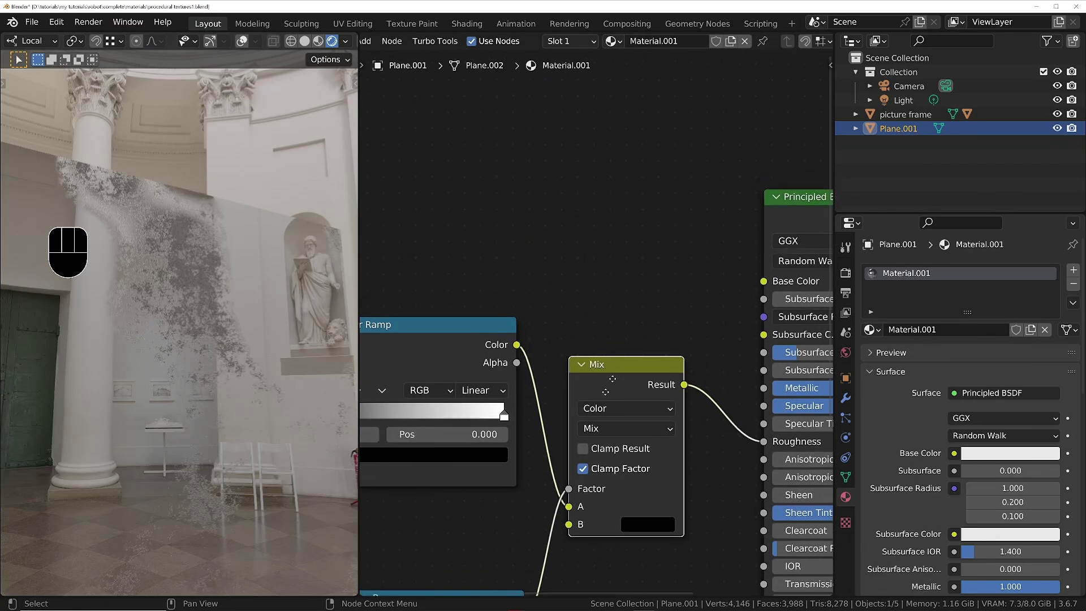
scroll(597, 413, "down", 1)
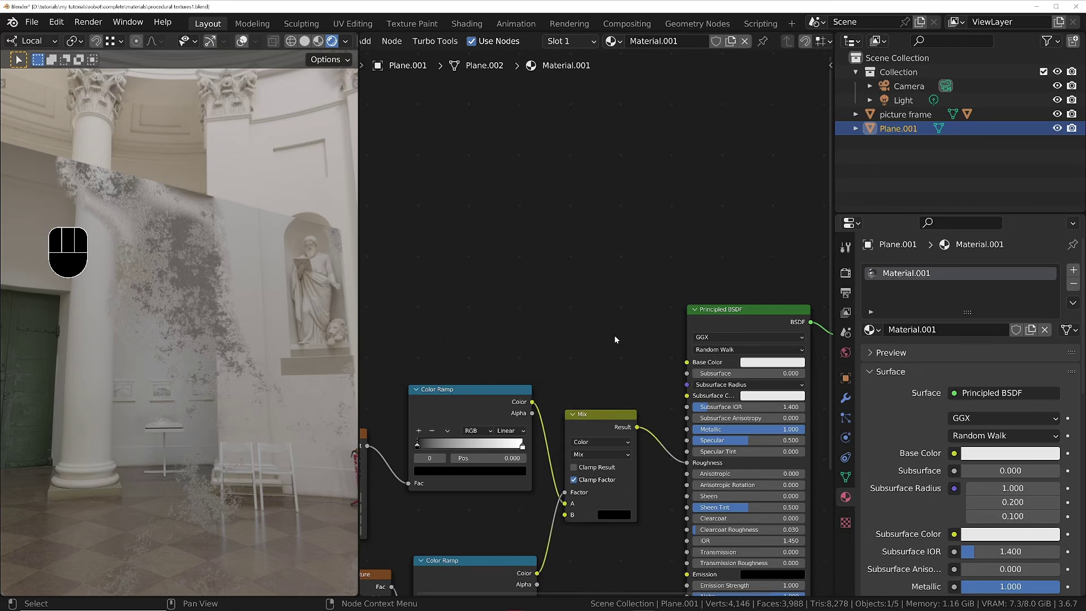
key("shift+d")
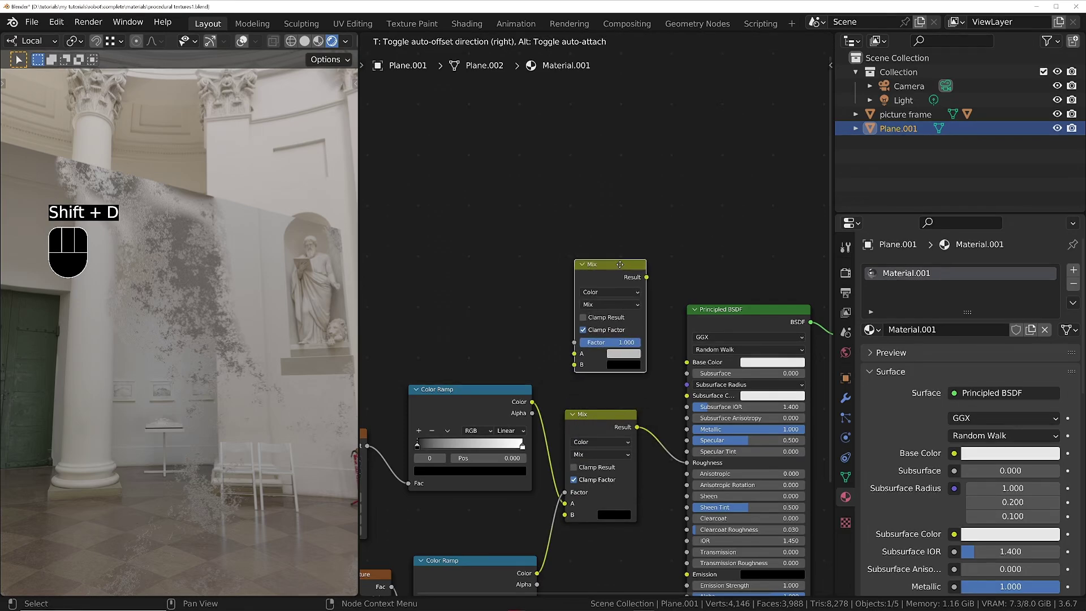
left_click(620, 264)
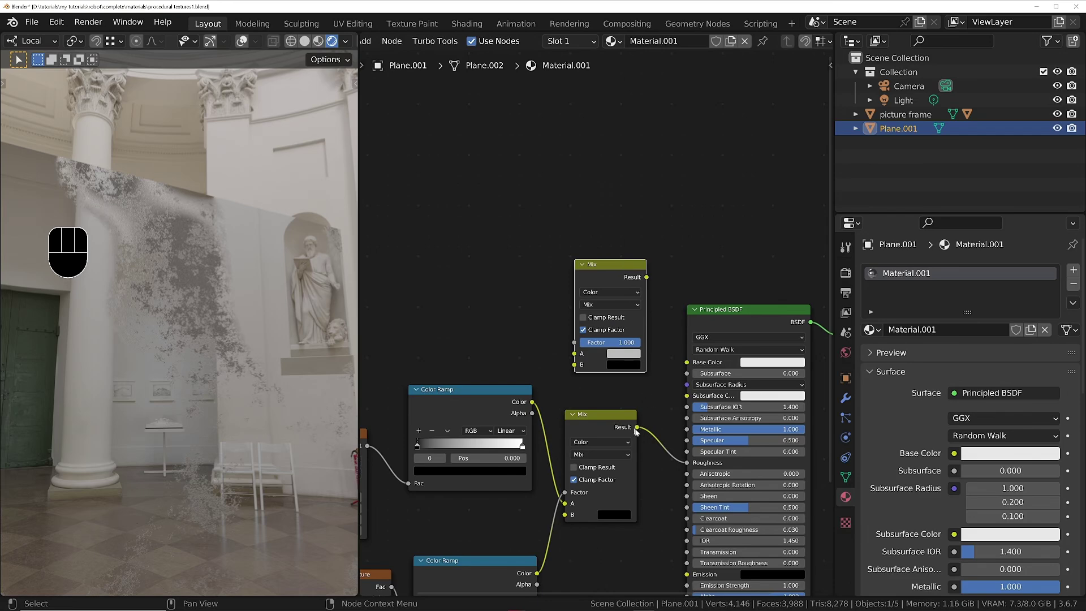
left_click_drag(637, 428, 574, 342)
left_click_drag(661, 333, 687, 362)
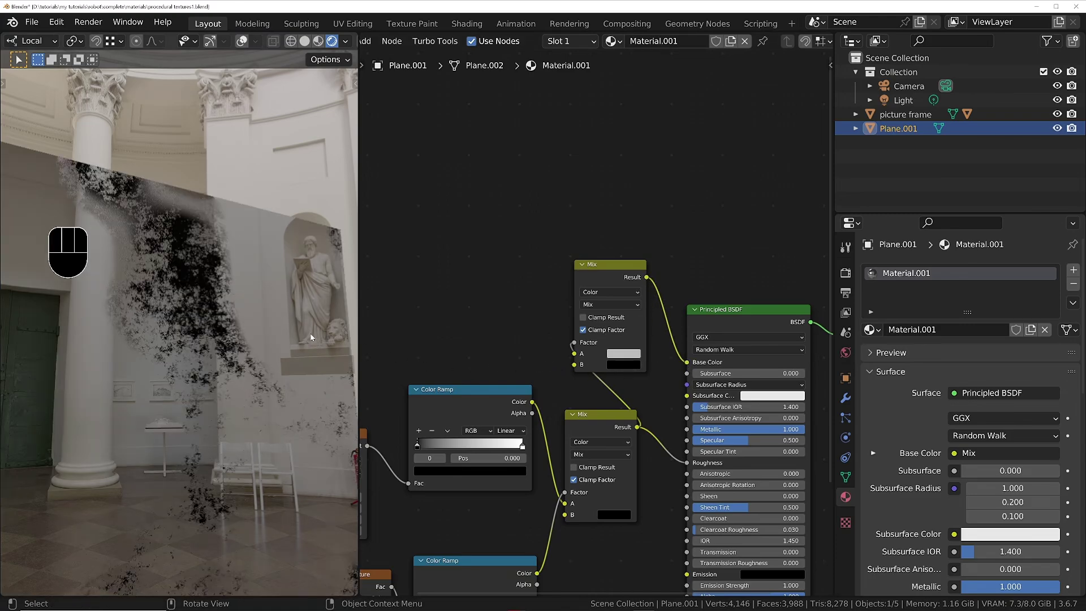
Preview the roughness Mix node's mask directly on the plane, and restore the Principled BSDF as the surface output
left_click(599, 421, "ctrl+shift")
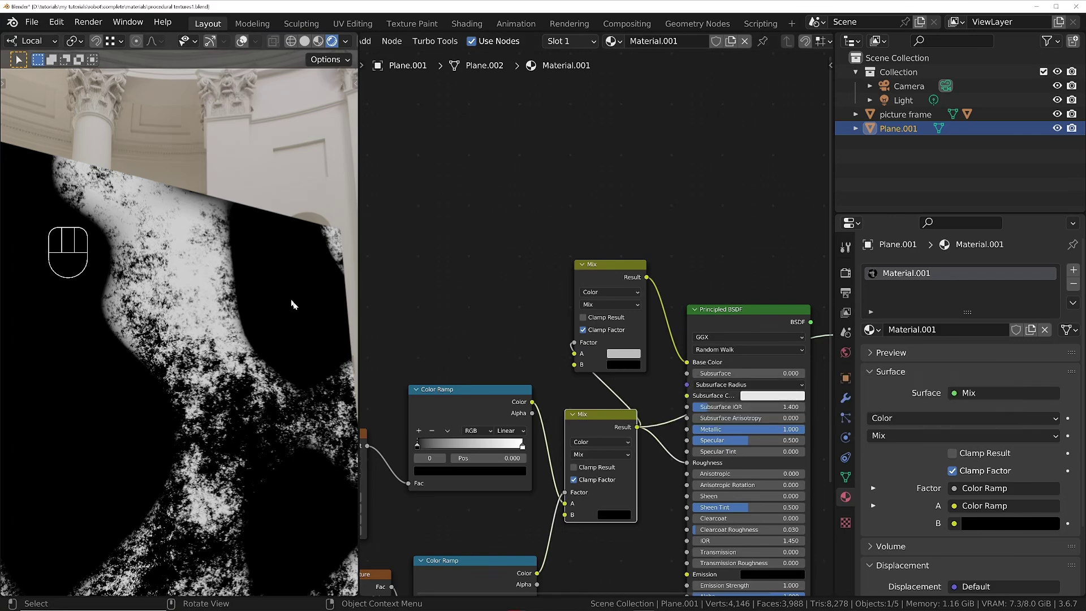
left_click(768, 320, "ctrl+shift")
Set the new Mix node's B color to rust orange with Hue 0.046, Saturation 1.000 and Value 0.298, and inspect the plane
left_click(637, 366)
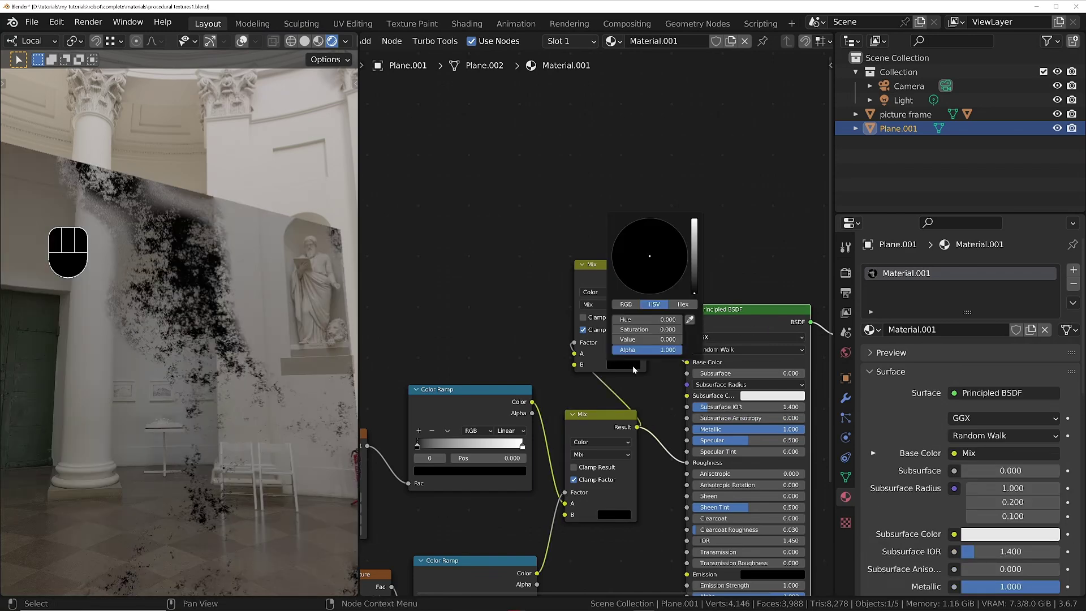
left_click_drag(695, 293, 694, 249)
left_click(643, 293)
left_click_drag(644, 294, 628, 289)
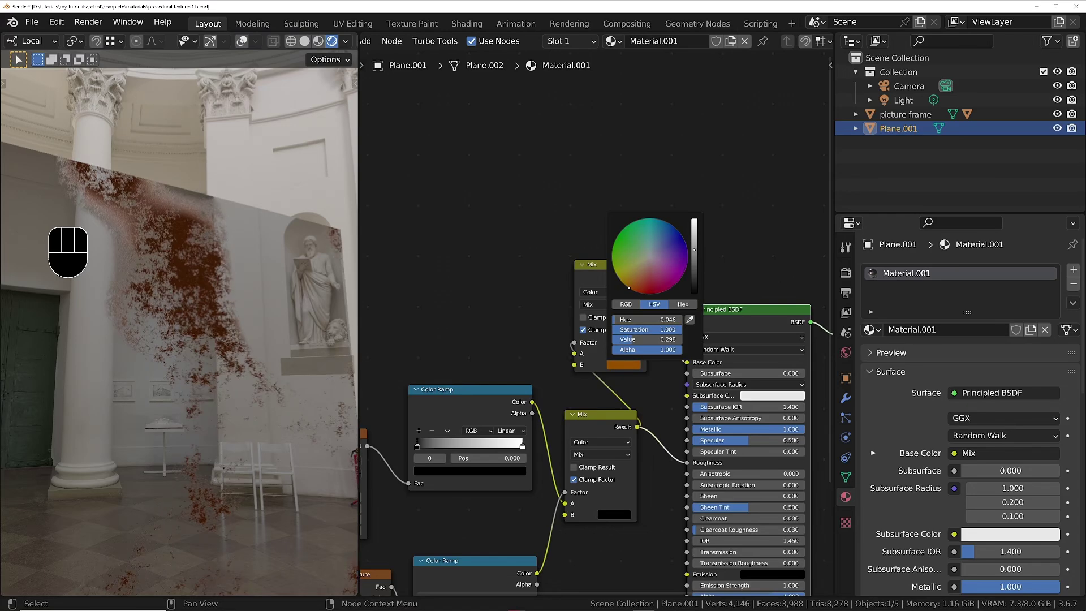
middle_click_drag(271, 374, 222, 253, "ctrl")
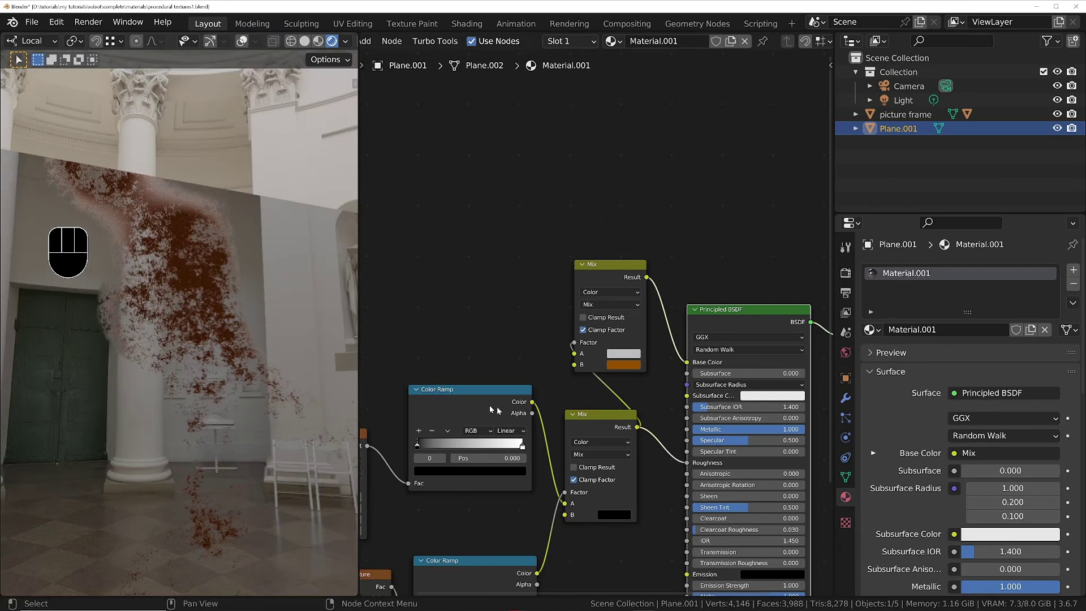
Move the texture, Color Ramp and roughness Mix nodes away from the shader, and lower the base-color Mix node beside the Principled BSDF
scroll(566, 391, "down", 3)
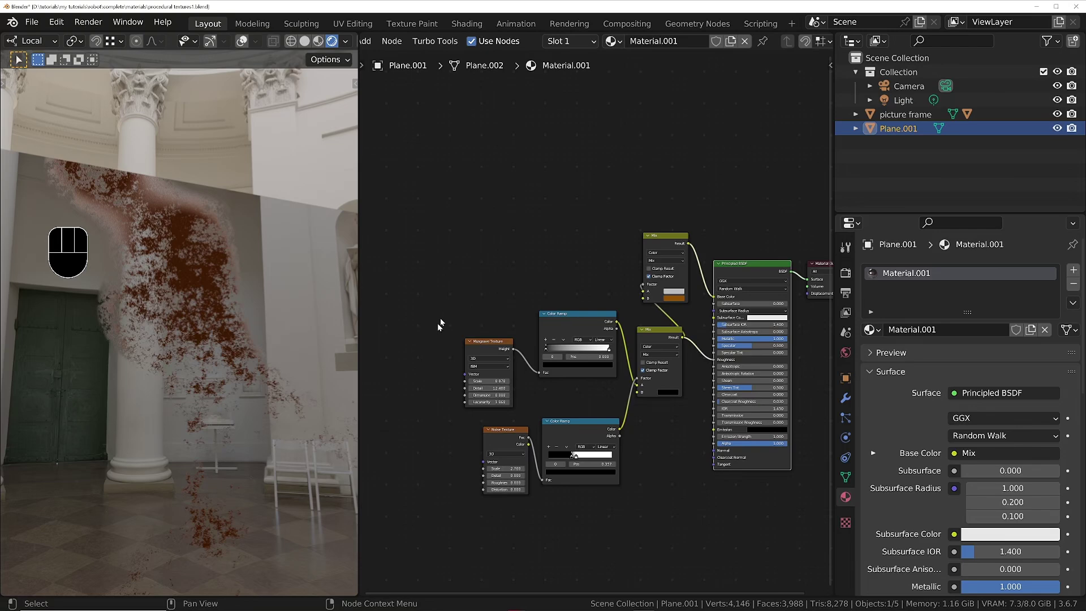
left_click_drag(437, 333, 667, 461)
key("g")
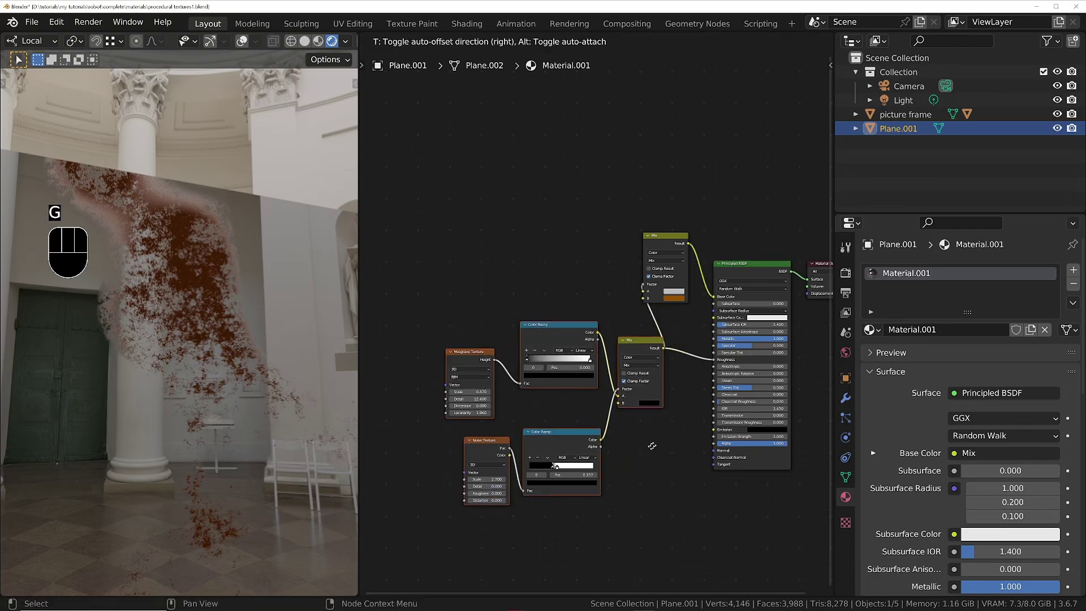
left_click(609, 440)
left_click(658, 243)
left_click_drag(658, 243, 657, 275)
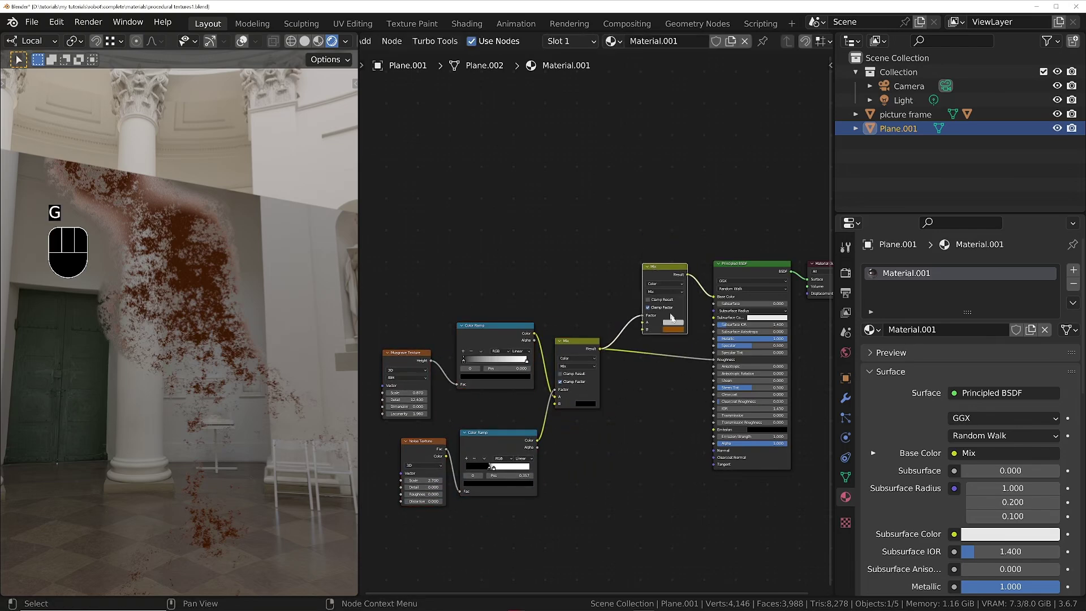
Brighten the base-color Mix node's light grey A color slightly and view the plane and full node tree
scroll(672, 322, "up", 3)
middle_click_drag(187, 316, 291, 376)
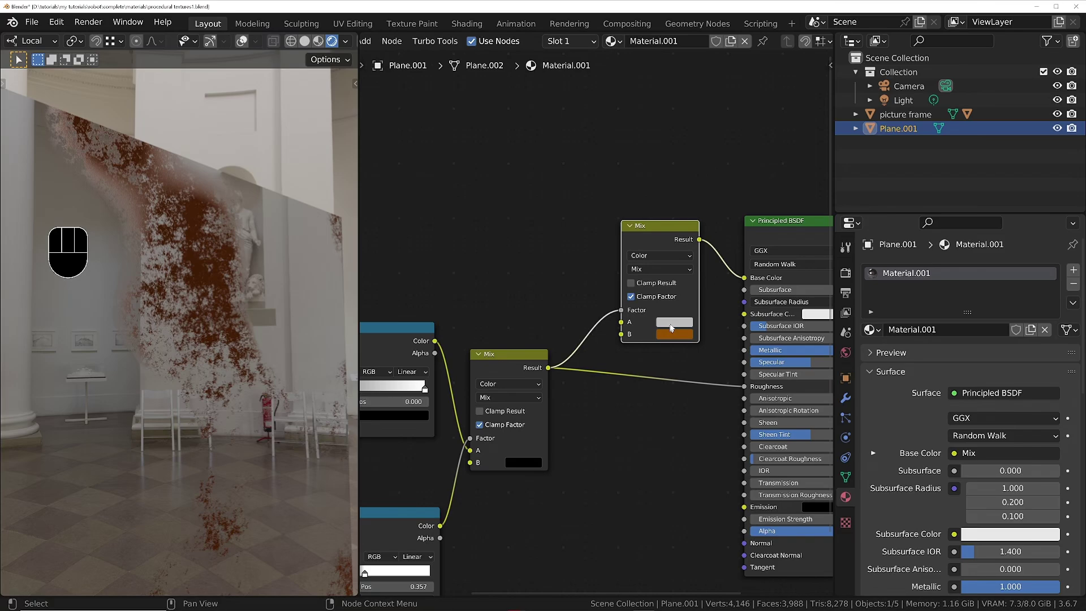
left_click(674, 323)
mouse_move(702, 212)
left_mouse_down()
mouse_move(729, 235)
mouse_move(741, 210)
mouse_move(699, 245)
mouse_move(672, 214)
mouse_move(703, 204)
left_mouse_up()
scroll(553, 372, "down", 3)
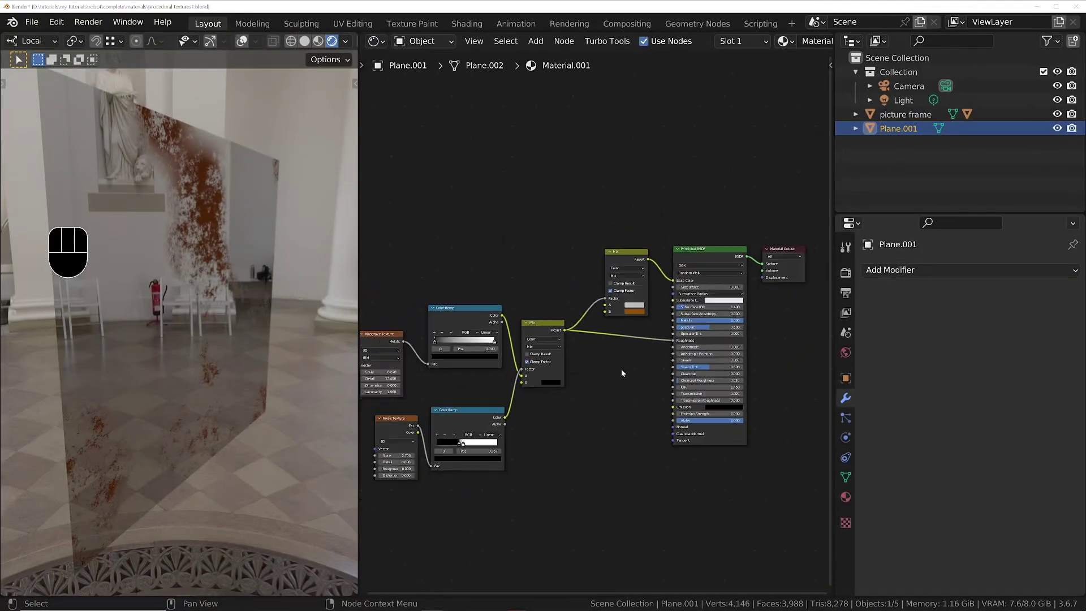
scroll(621, 369, "down", 2)
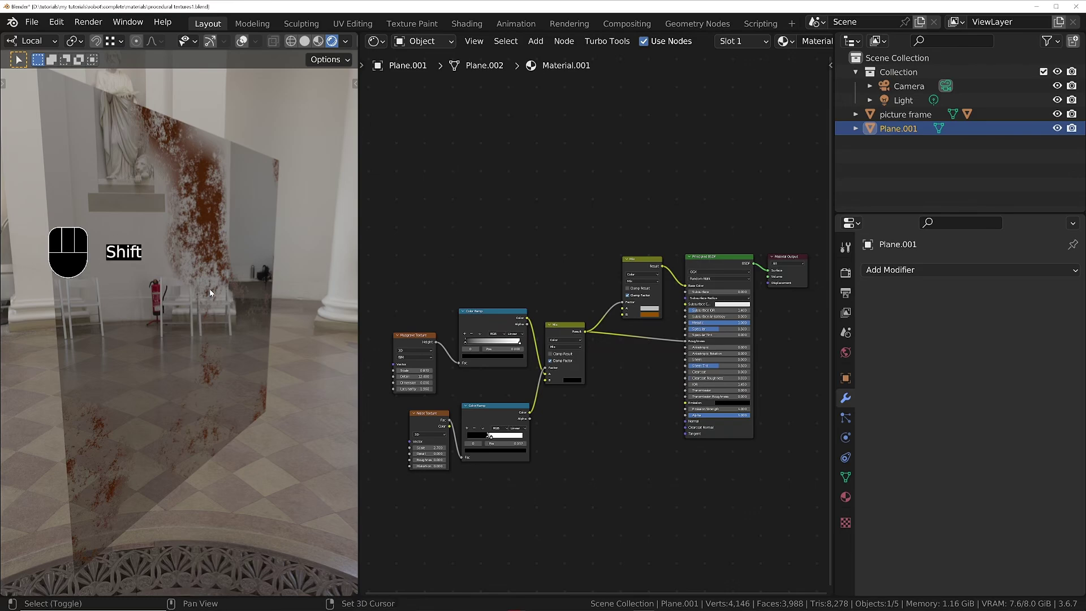
Add a UV Sphere to the scene and shade it smooth
key("shift+a")
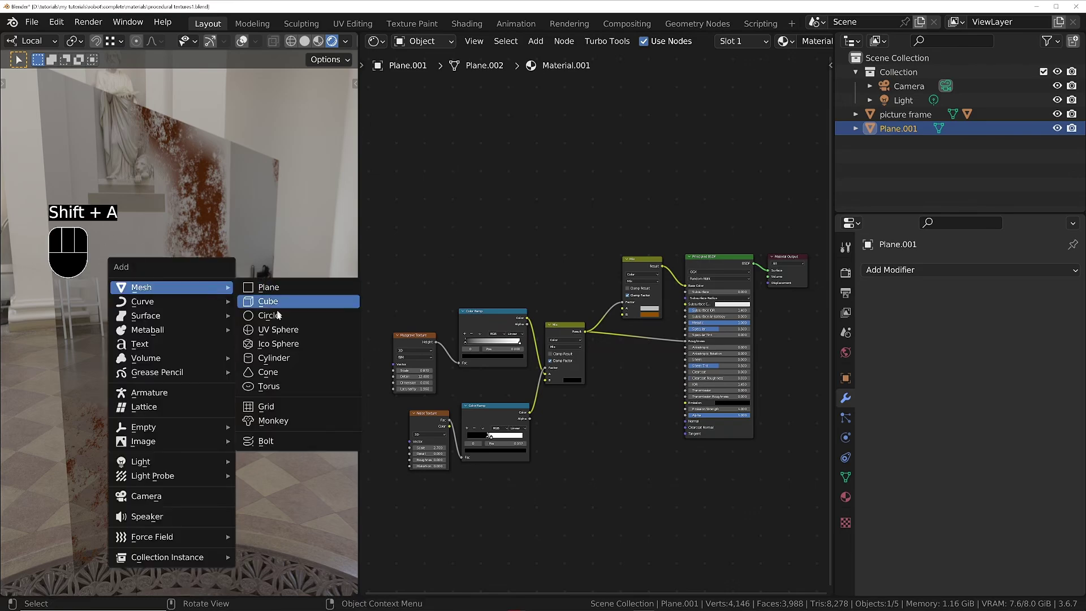
left_click(273, 335)
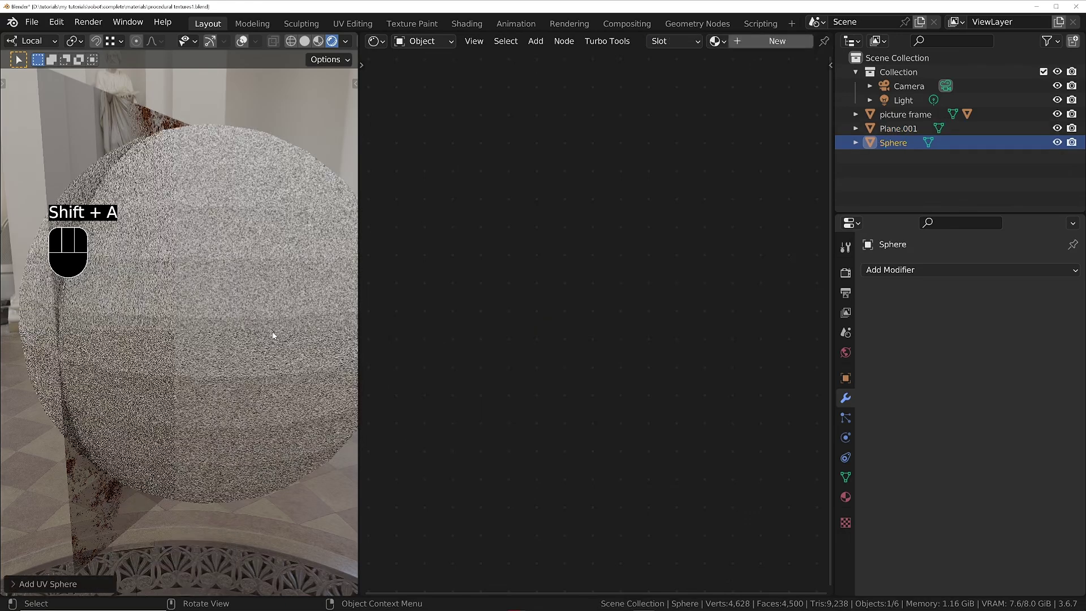
mouse_move(228, 208)
middle_mouse_down()
mouse_move(260, 249)
mouse_move(240, 220)
middle_mouse_up()
right_click(238, 211)
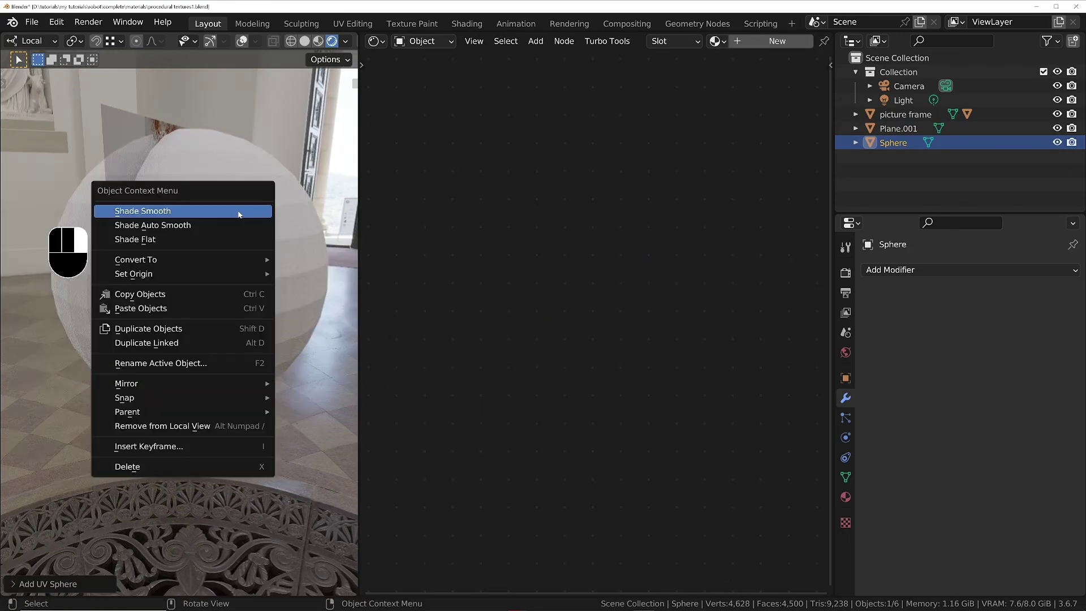
left_click(188, 212)
middle_click_drag(271, 224, 263, 221)
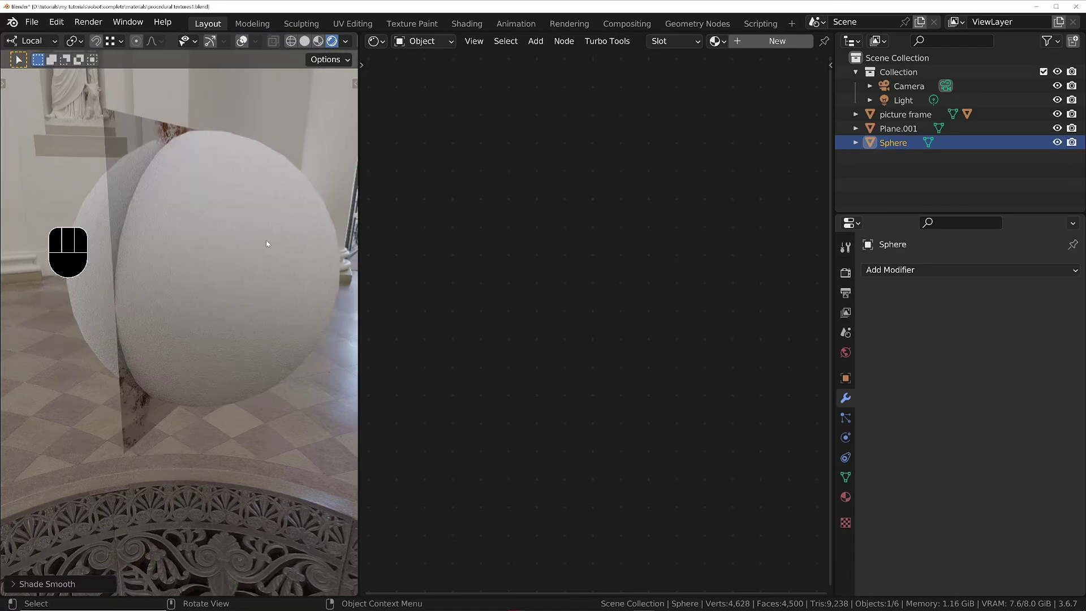
Give the sphere a level 2 Subdivision Surface modifier and create a new material for it
key("ctrl+2")
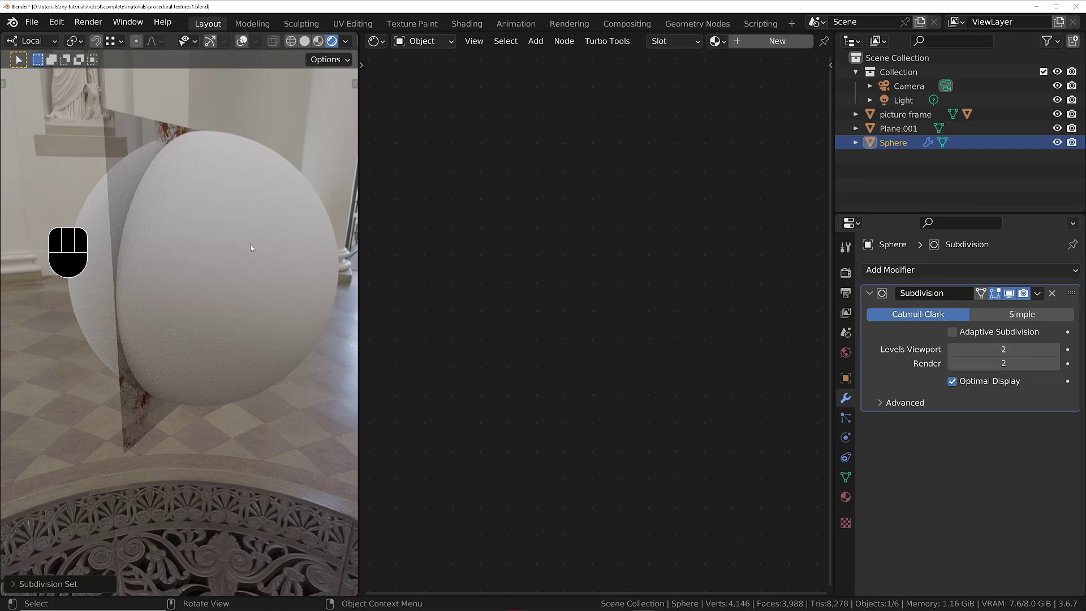
middle_click_drag(279, 252, 262, 245)
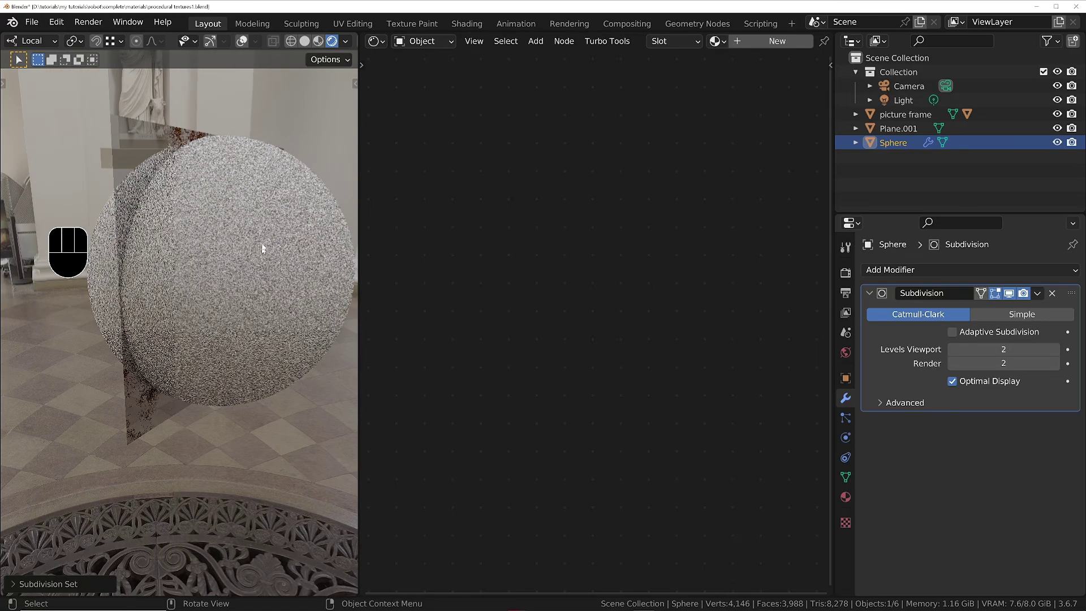
left_click(768, 41)
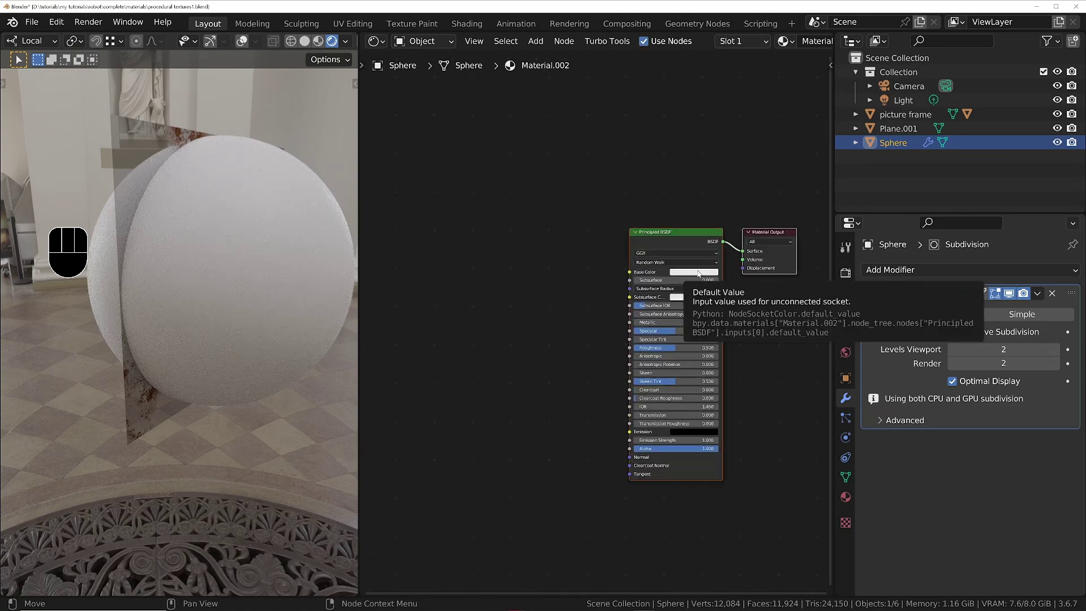
Examine the new material's Principled BSDF inputs and the list of available texture nodes
scroll(676, 400, "up", 2)
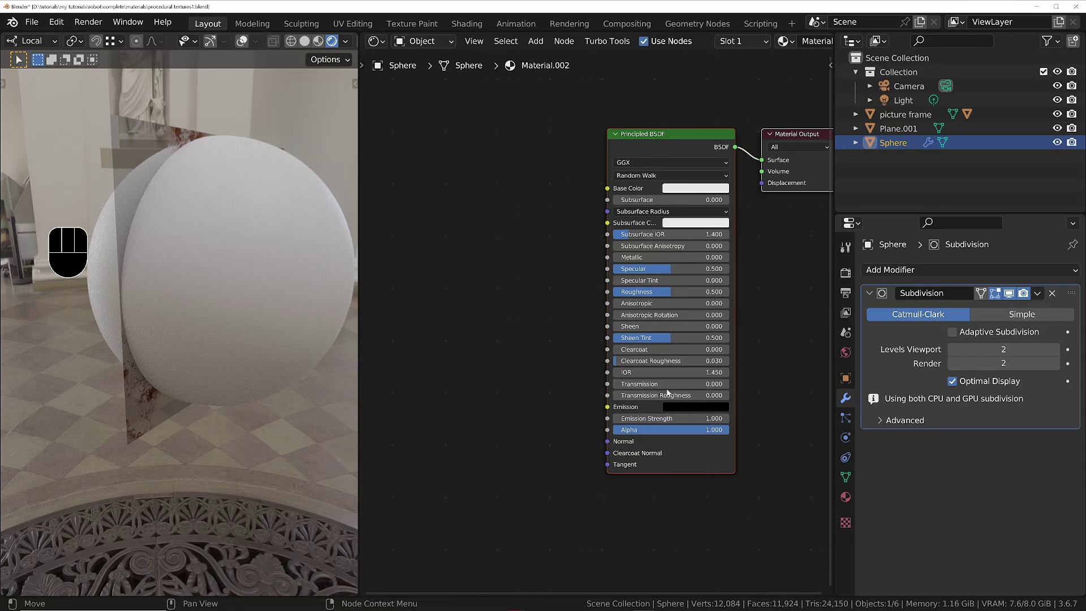
middle_click_drag(473, 257, 517, 257)
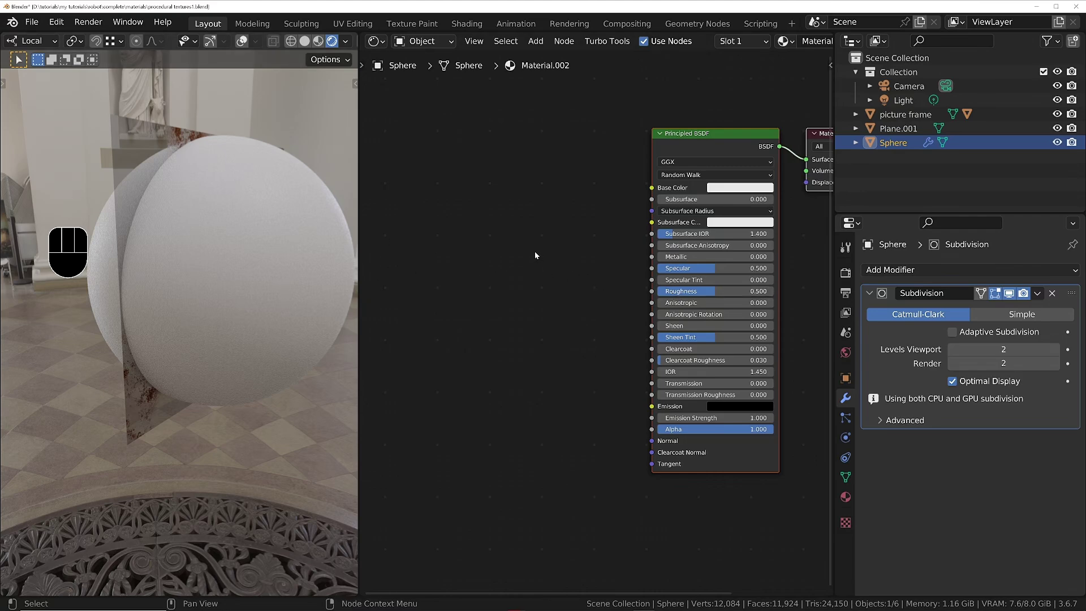
key("shift+a")
mouse_move(461, 317)
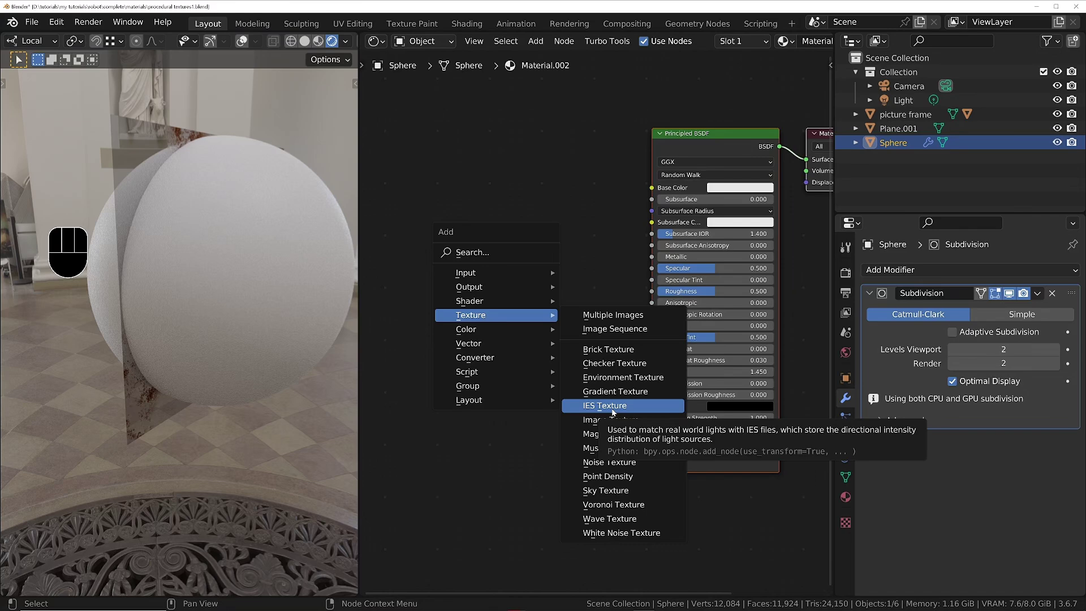
Open the Blender 3.6 Reference Manual in the web browser and activate its documentation search
left_click(163, 23)
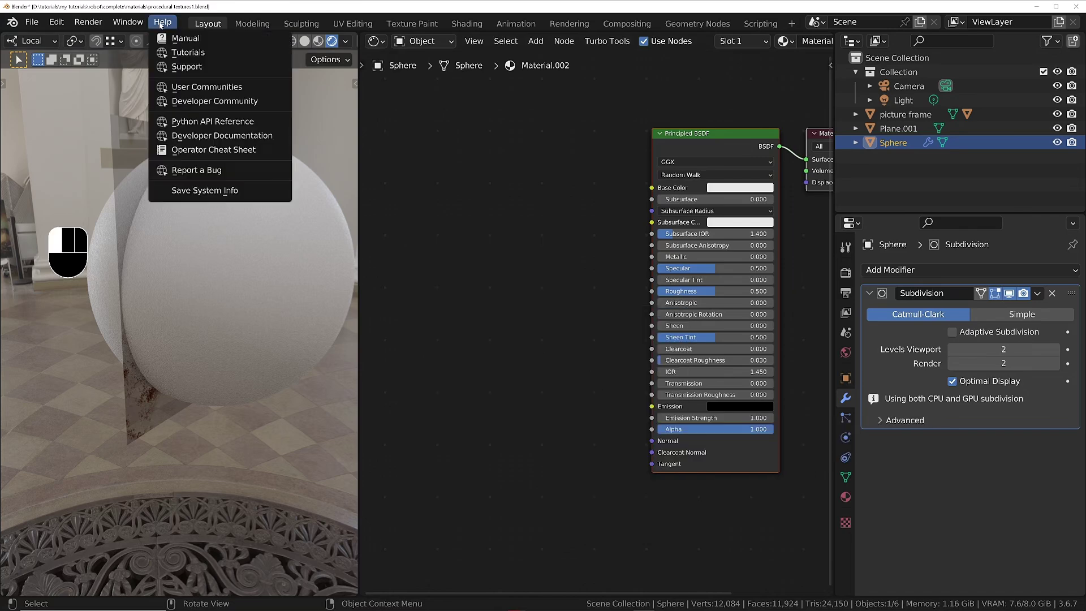
left_click(186, 38)
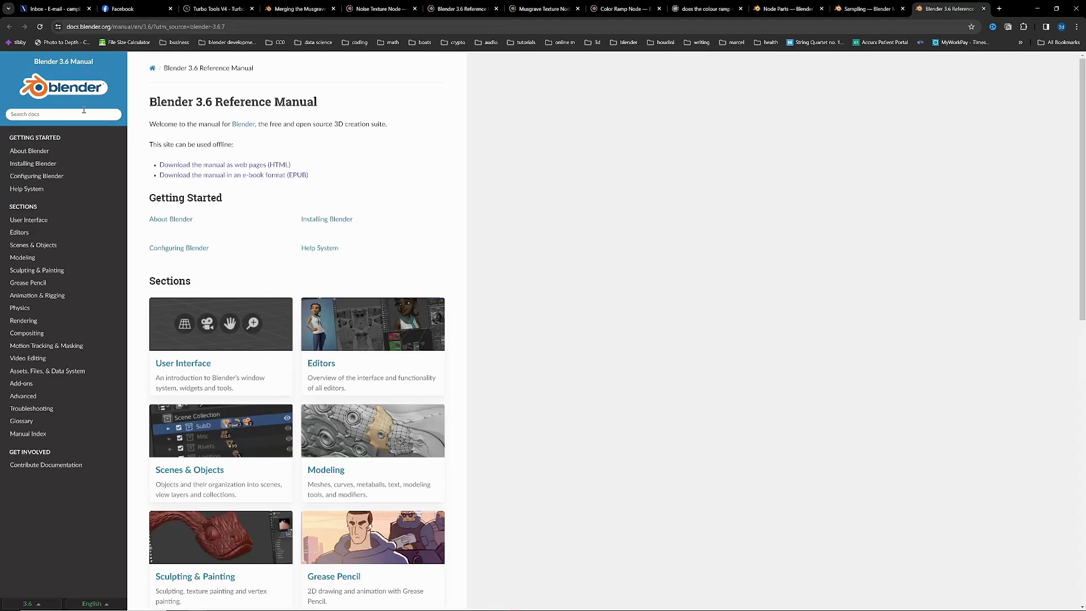
left_click(51, 116)
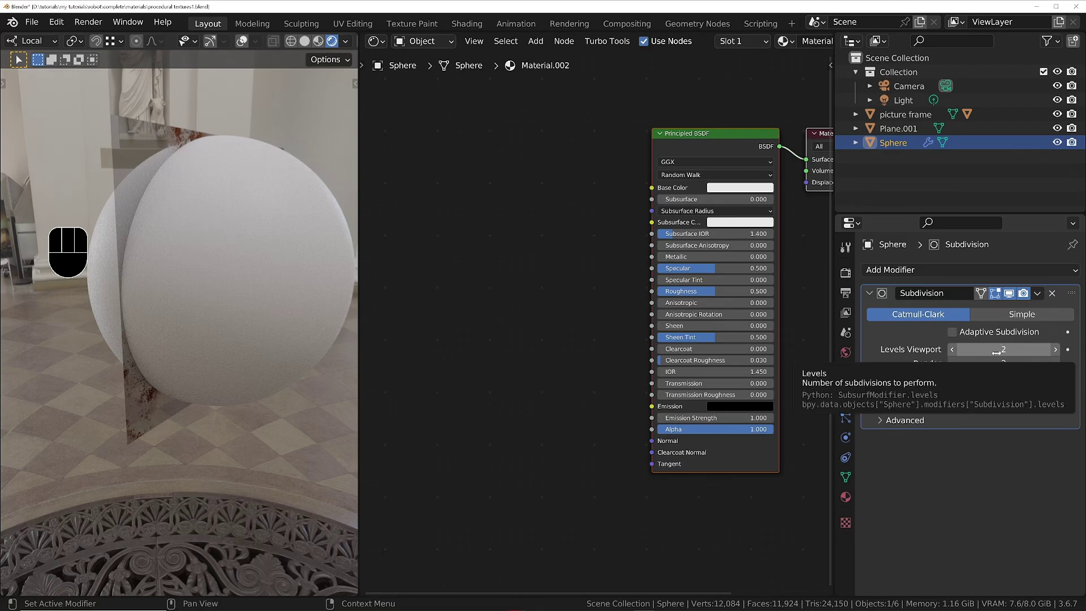
Open the online manual help for the Subdivision modifier's Levels Viewport setting
key("F1")
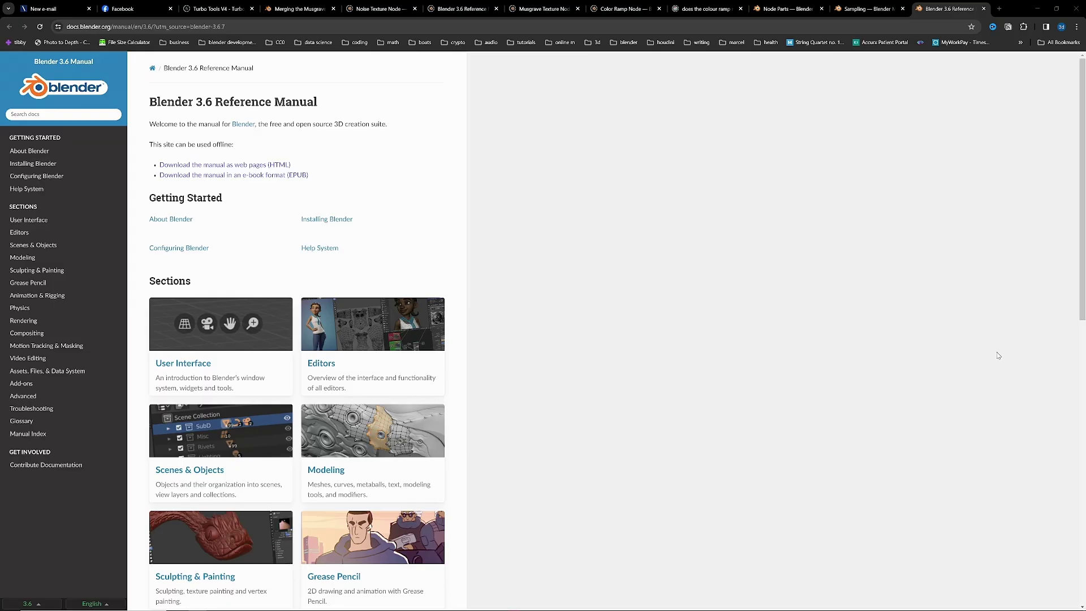